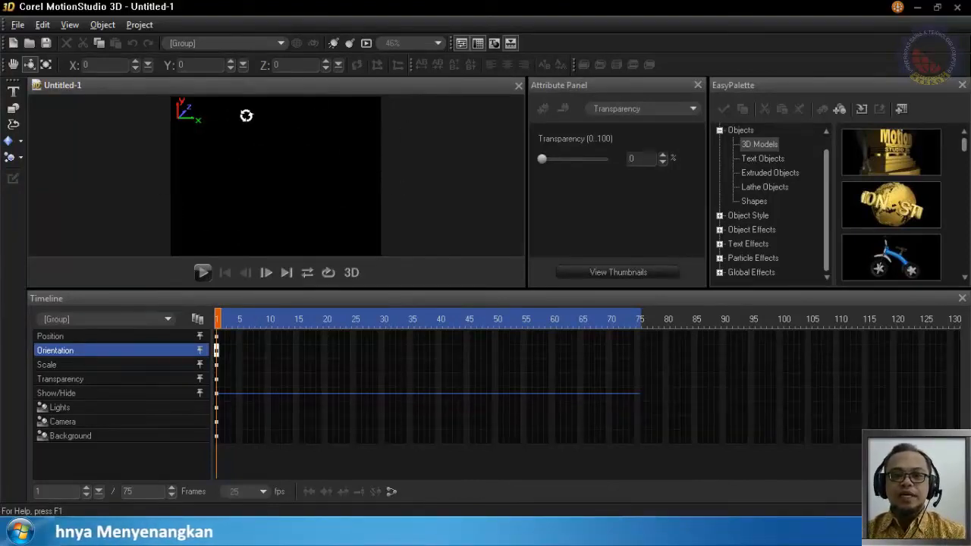
Set the project dimensions to a user-defined size of 720 x 405 pixels
{"action": "left_click", "coordinate": [149, 24]}
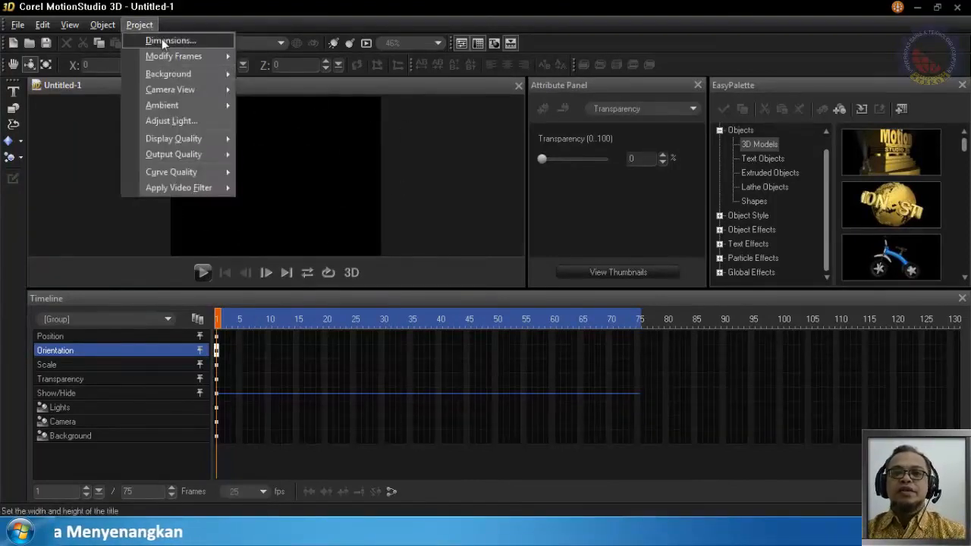
{"action": "left_click", "coordinate": [162, 38]}
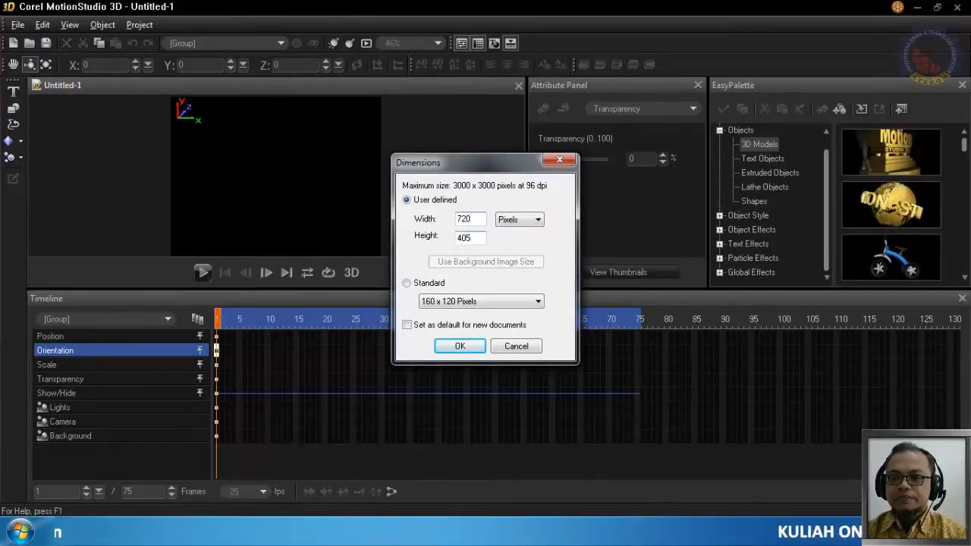
{"action": "left_click", "coordinate": [460, 346]}
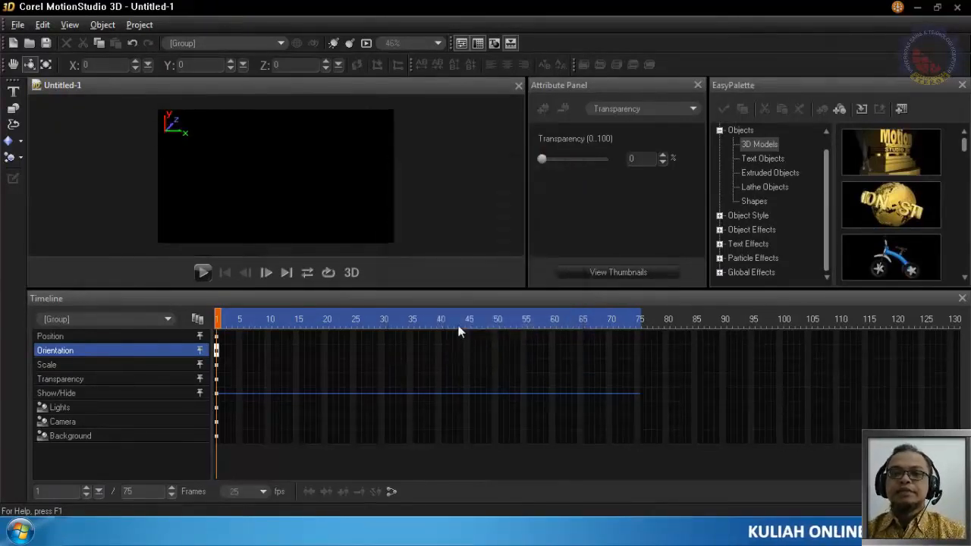
{"action": "left_click", "coordinate": [67, 25]}
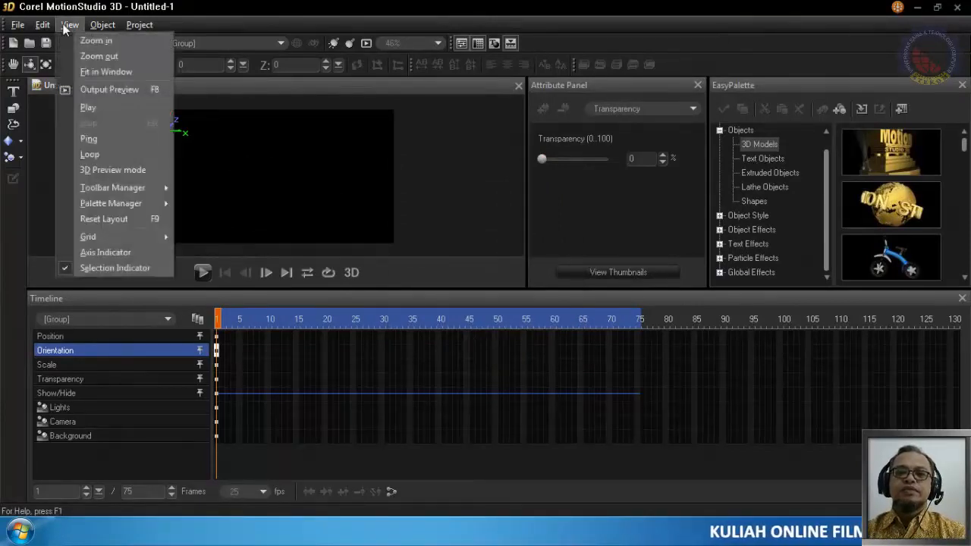
{"action": "left_click", "coordinate": [109, 76]}
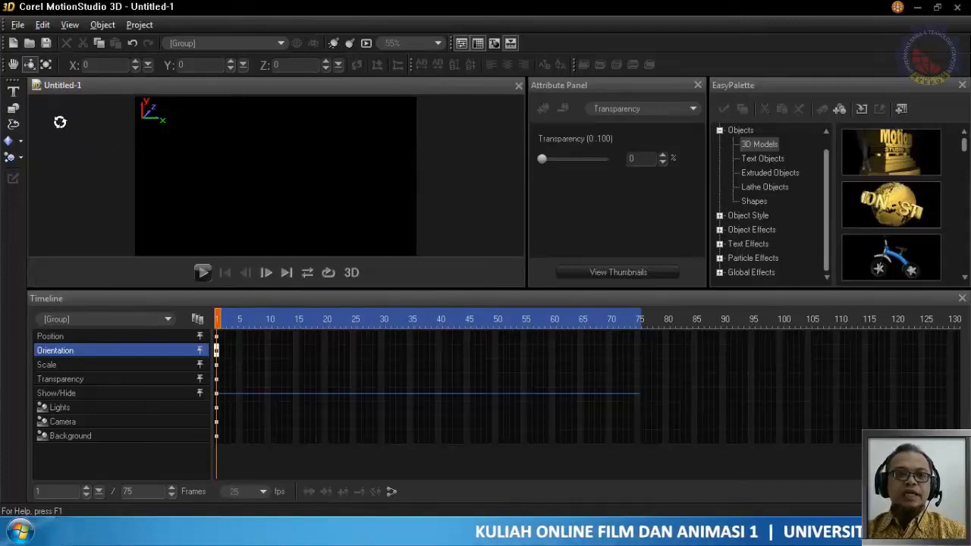
Insert a lathe object around the Y axis from three overlapping rectangles and rotate it to X 33, Y -10
{"action": "left_click", "coordinate": [13, 126]}
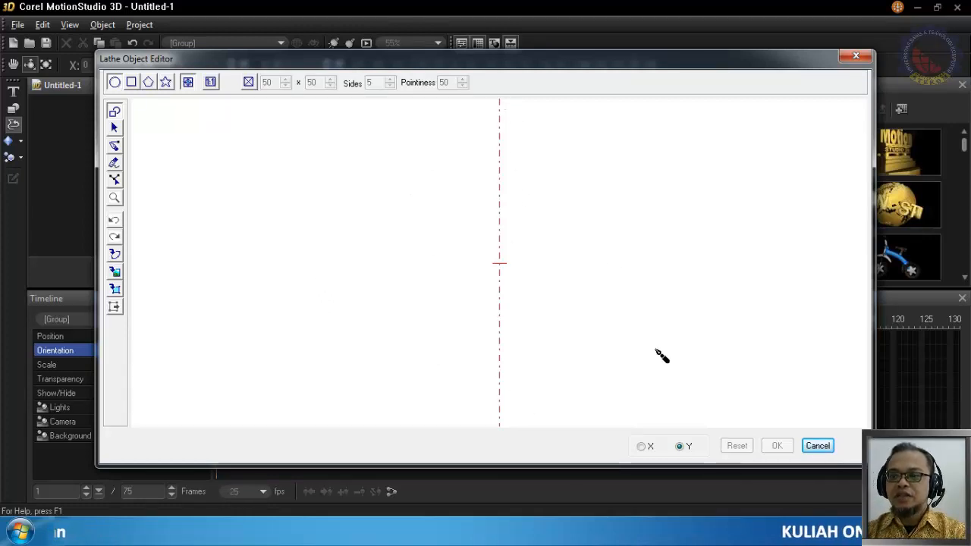
{"action": "left_click", "coordinate": [643, 447]}
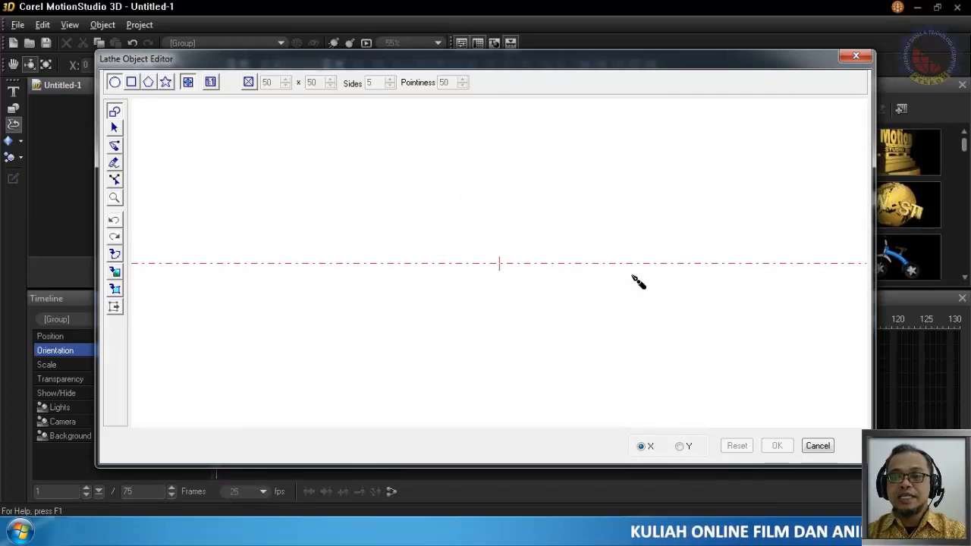
{"action": "left_click", "coordinate": [685, 449]}
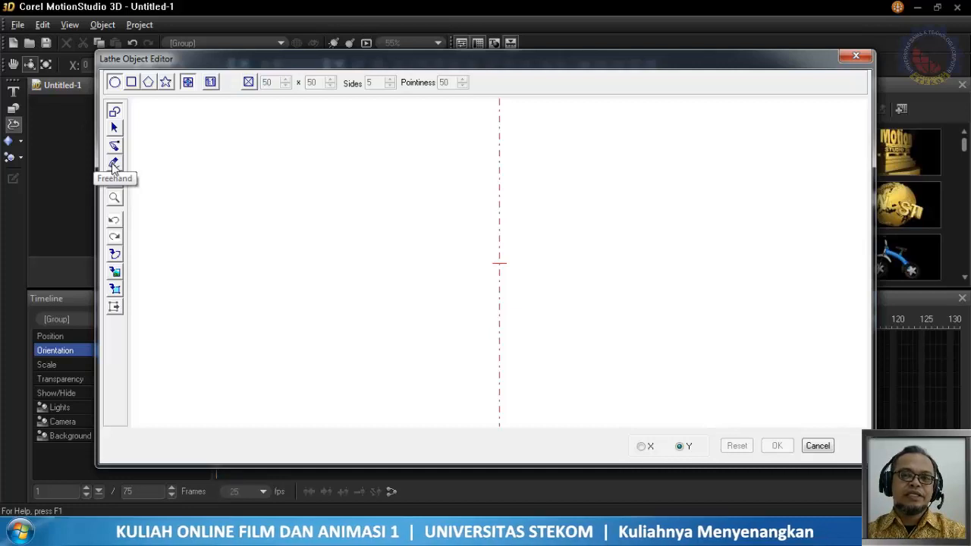
{"action": "left_click", "coordinate": [131, 82]}
{"action": "left_click_drag", "start_coordinate": [410, 177], "coordinate": [500, 296]}
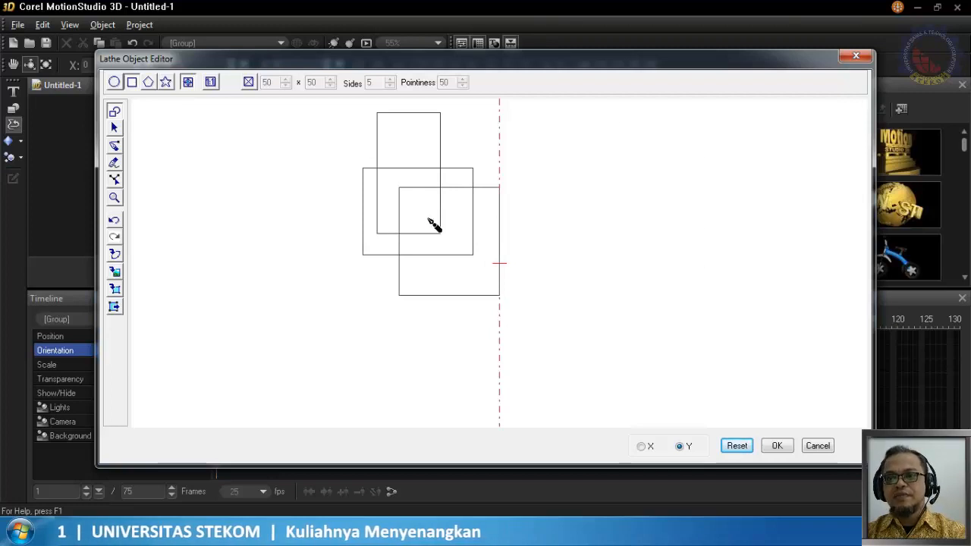
{"action": "left_click", "coordinate": [775, 448]}
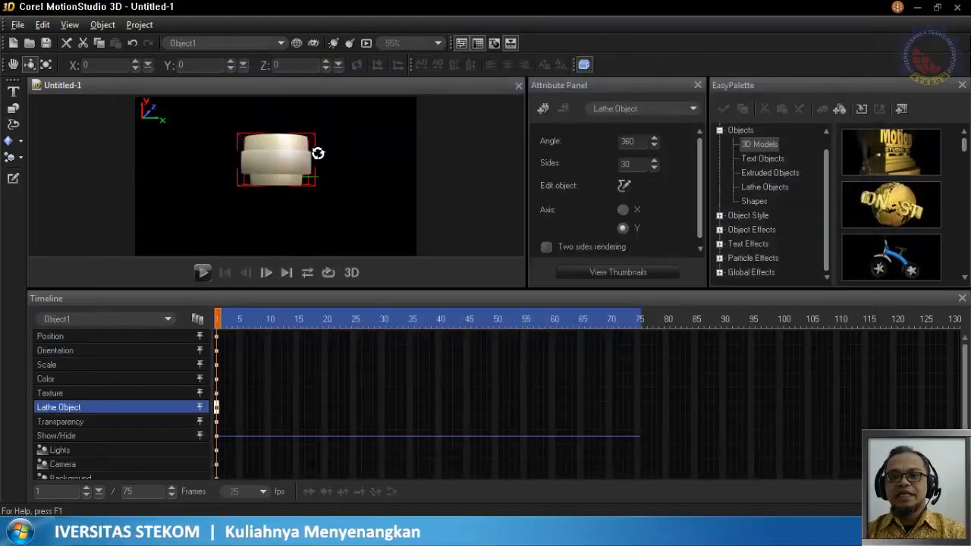
{"action": "left_click_drag", "start_coordinate": [319, 151], "coordinate": [294, 172]}
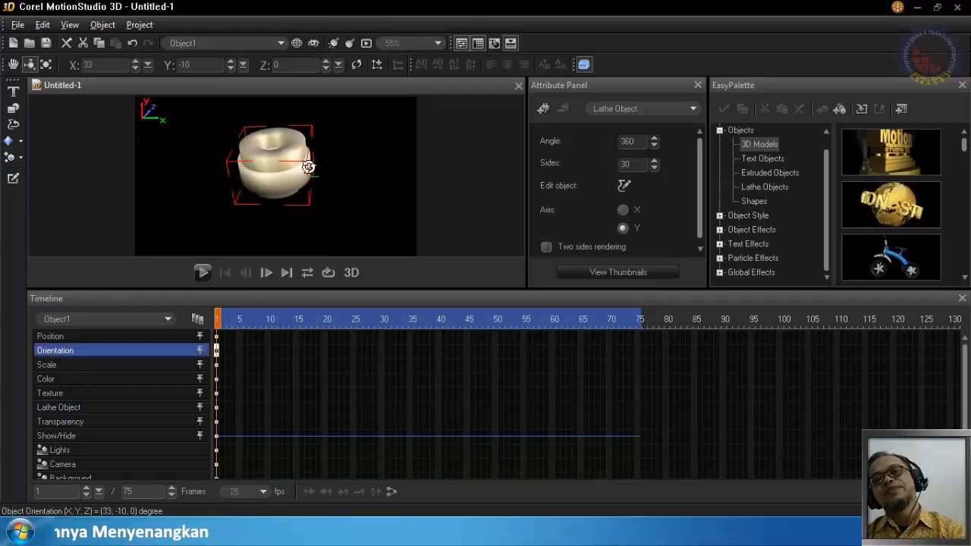
Edit the lathe object and delete all three rectangles from its profile
{"action": "left_click", "coordinate": [12, 179]}
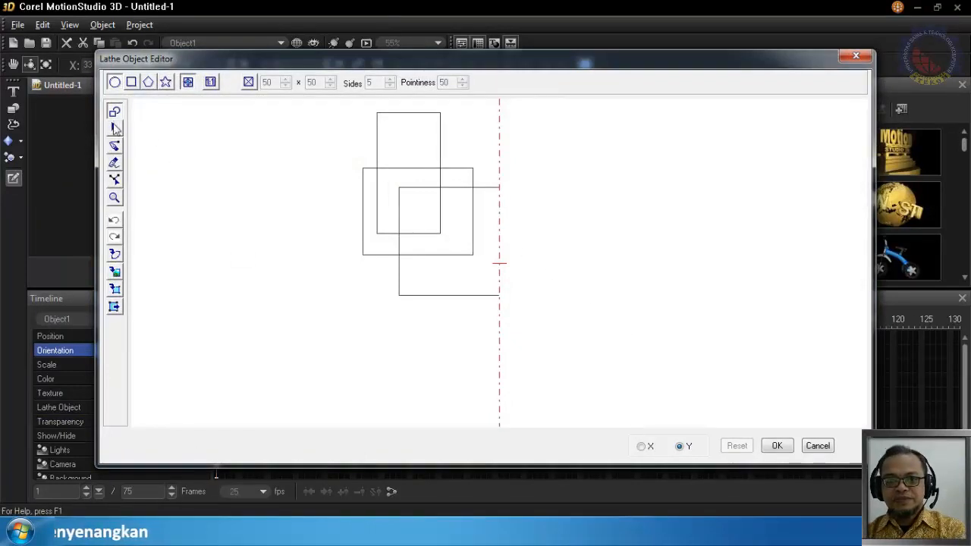
{"action": "left_click", "coordinate": [115, 129]}
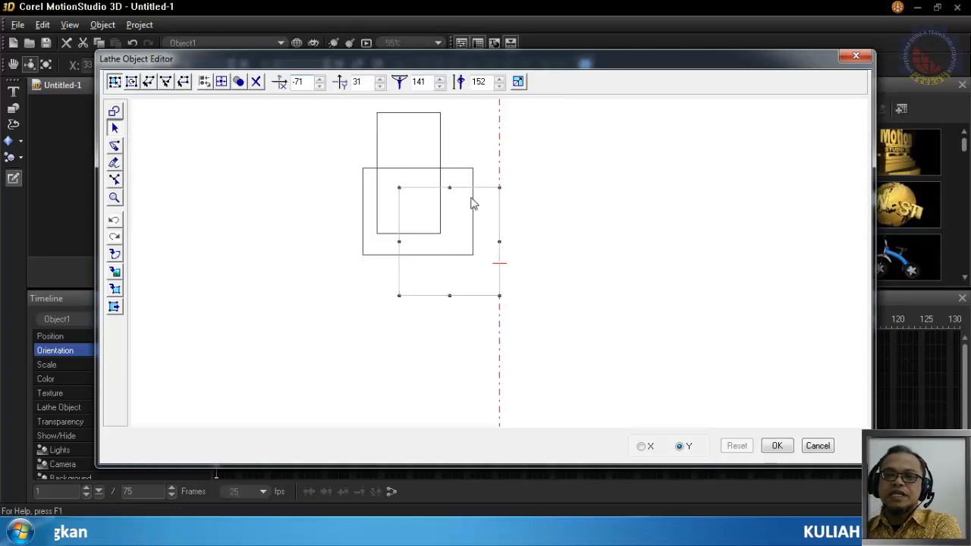
{"action": "left_click", "coordinate": [255, 81]}
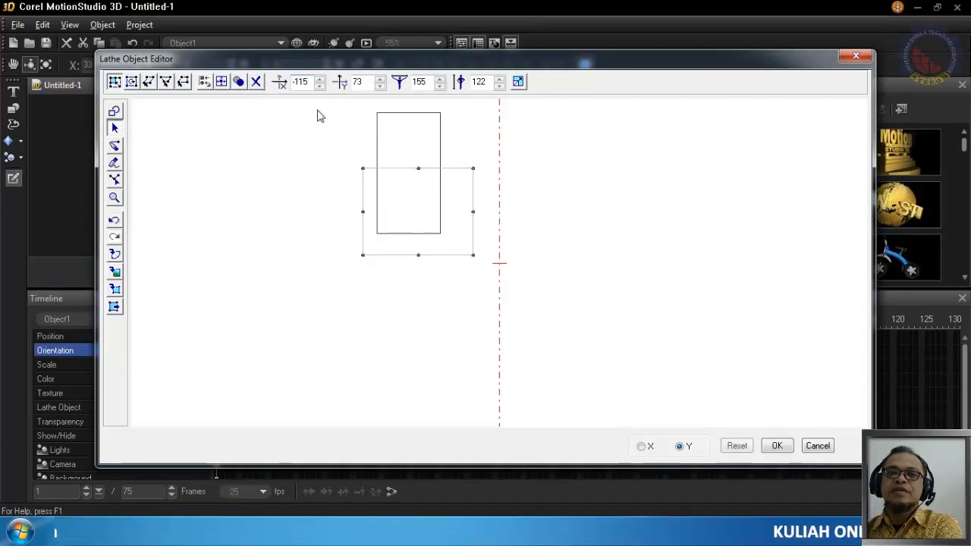
{"action": "left_click", "coordinate": [256, 81]}
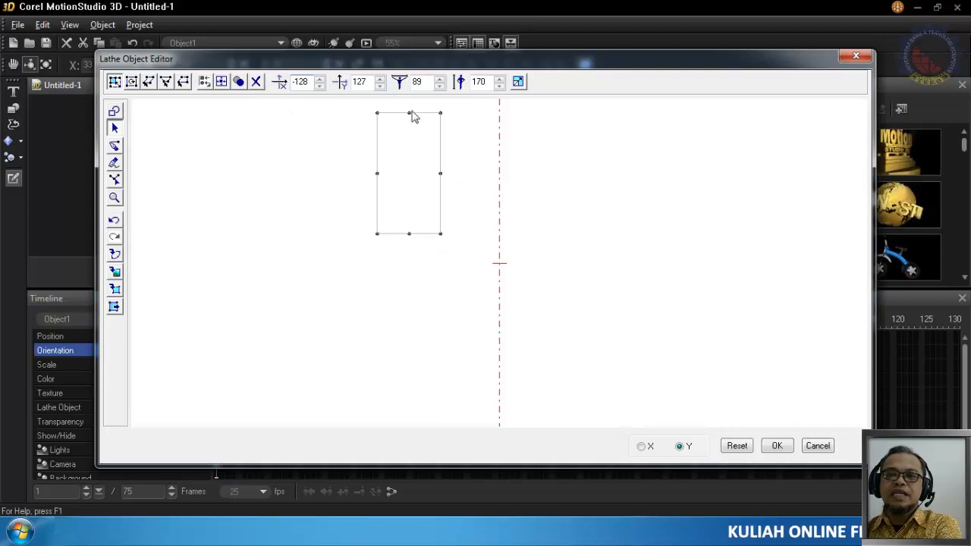
{"action": "left_click", "coordinate": [255, 82]}
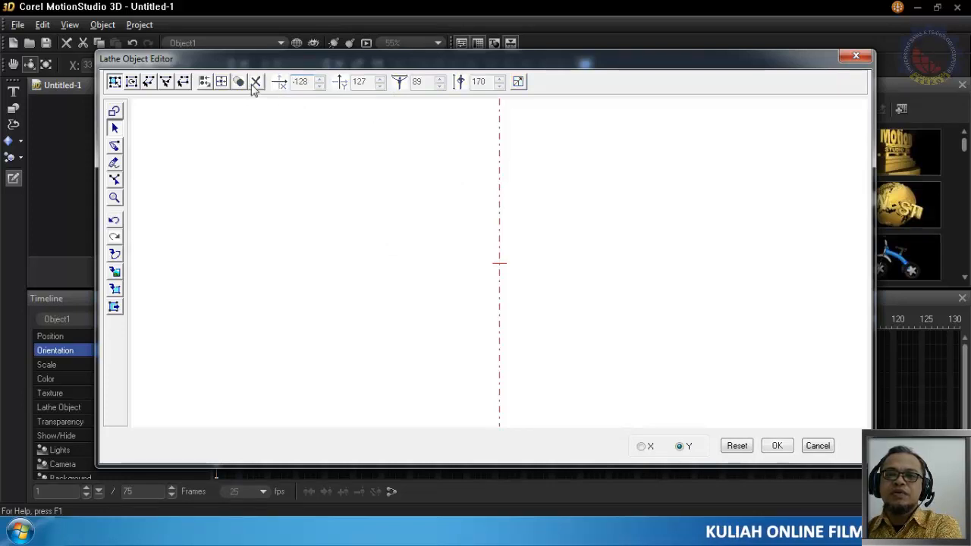
Draw a closed freehand goblet half-profile about 132 by 252 against the axis, apply it, and rotate the object to X 39, Y 11
{"action": "left_click", "coordinate": [113, 166]}
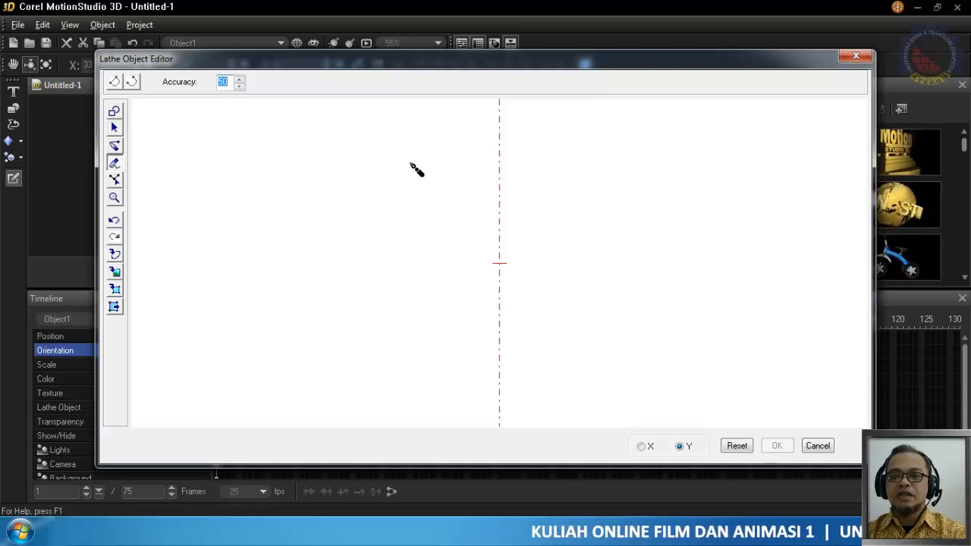
{"action": "mouse_move", "coordinate": [410, 164]}
{"action": "left_mouse_down"}
{"action": "mouse_move", "coordinate": [447, 258]}
{"action": "mouse_move", "coordinate": [491, 278]}
{"action": "left_mouse_up"}
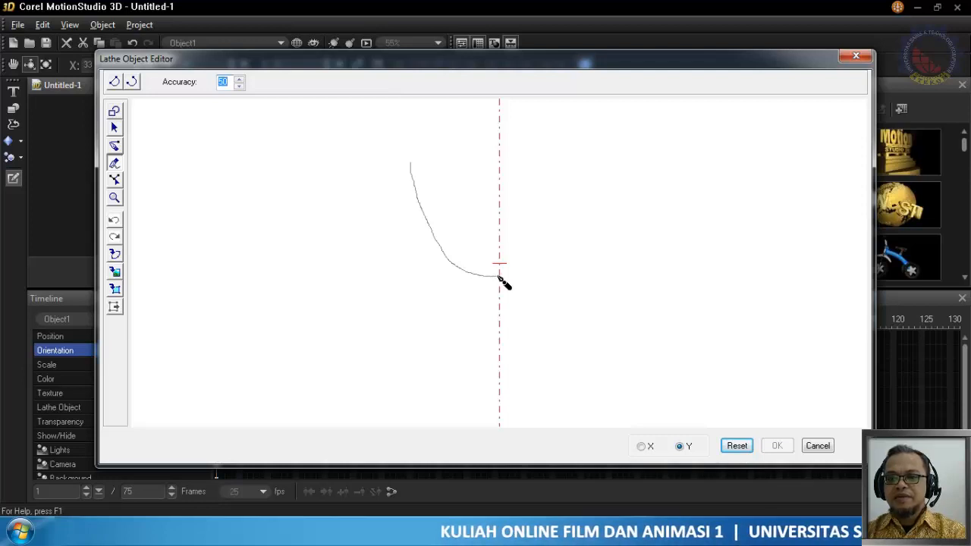
{"action": "mouse_move", "coordinate": [498, 277]}
{"action": "left_mouse_down"}
{"action": "mouse_move", "coordinate": [499, 334]}
{"action": "mouse_move", "coordinate": [452, 345]}
{"action": "mouse_move", "coordinate": [471, 277]}
{"action": "mouse_move", "coordinate": [429, 262]}
{"action": "mouse_move", "coordinate": [399, 173]}
{"action": "mouse_move", "coordinate": [402, 161]}
{"action": "mouse_move", "coordinate": [411, 165]}
{"action": "left_mouse_up"}
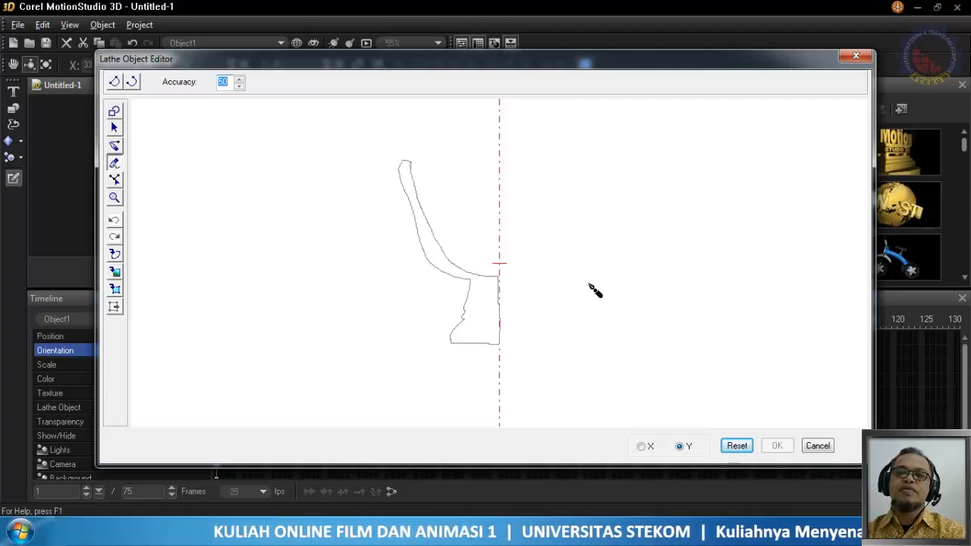
{"action": "left_click", "coordinate": [114, 127]}
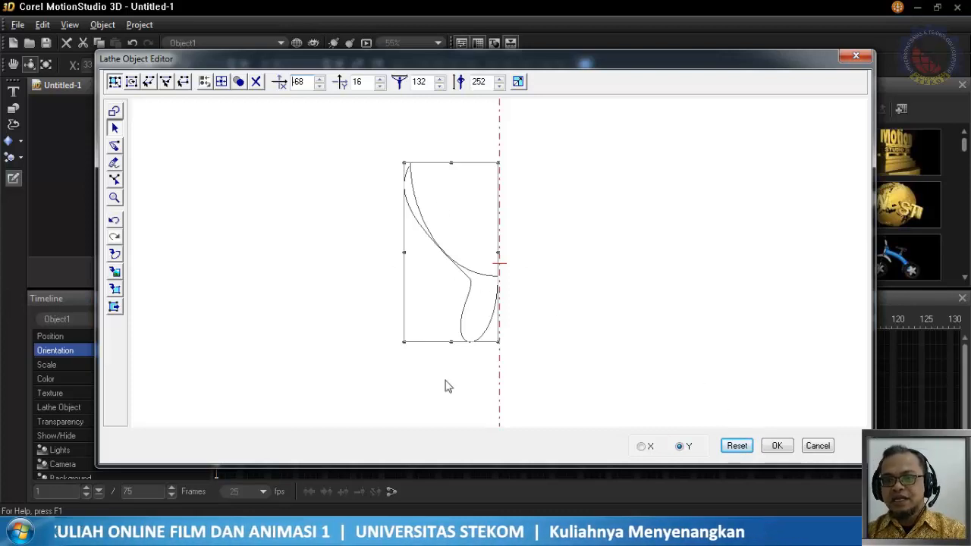
{"action": "left_click", "coordinate": [781, 448]}
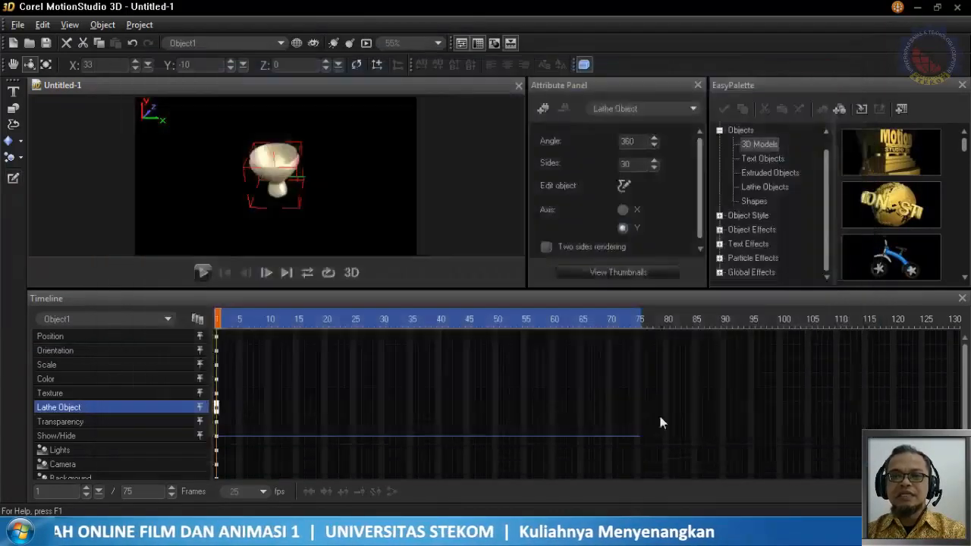
{"action": "mouse_move", "coordinate": [280, 180]}
{"action": "left_mouse_down"}
{"action": "mouse_move", "coordinate": [332, 139]}
{"action": "mouse_move", "coordinate": [335, 113]}
{"action": "mouse_move", "coordinate": [283, 216]}
{"action": "mouse_move", "coordinate": [280, 195]}
{"action": "mouse_move", "coordinate": [240, 160]}
{"action": "mouse_move", "coordinate": [369, 98]}
{"action": "mouse_move", "coordinate": [321, 114]}
{"action": "mouse_move", "coordinate": [284, 113]}
{"action": "mouse_move", "coordinate": [291, 201]}
{"action": "mouse_move", "coordinate": [288, 187]}
{"action": "mouse_move", "coordinate": [307, 197]}
{"action": "mouse_move", "coordinate": [321, 180]}
{"action": "mouse_move", "coordinate": [286, 177]}
{"action": "left_mouse_up"}
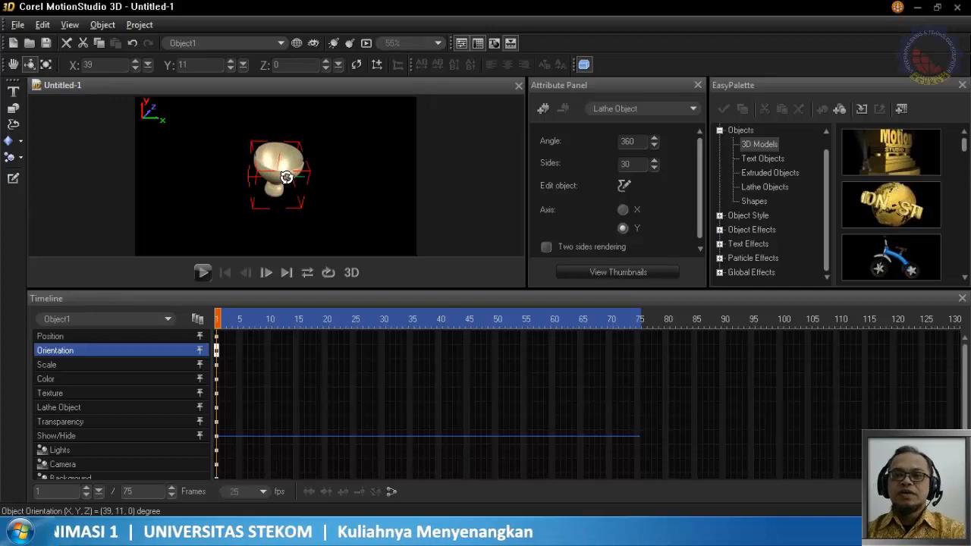
Edit the goblet profile, moving the inner rim node slightly inward and shortening its curve handle to separate the bowl wall's two edges
{"action": "left_click", "coordinate": [12, 180]}
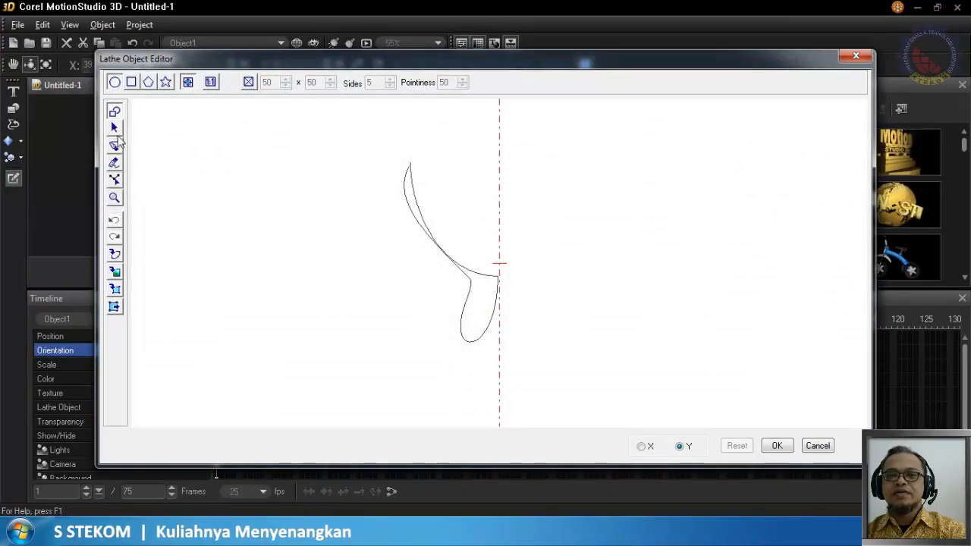
{"action": "left_click", "coordinate": [114, 128]}
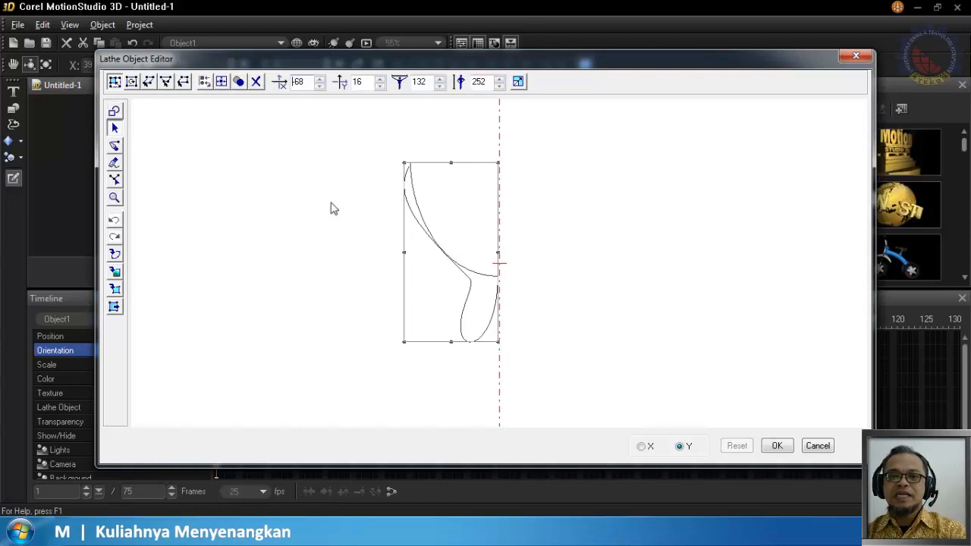
{"action": "left_click", "coordinate": [117, 183]}
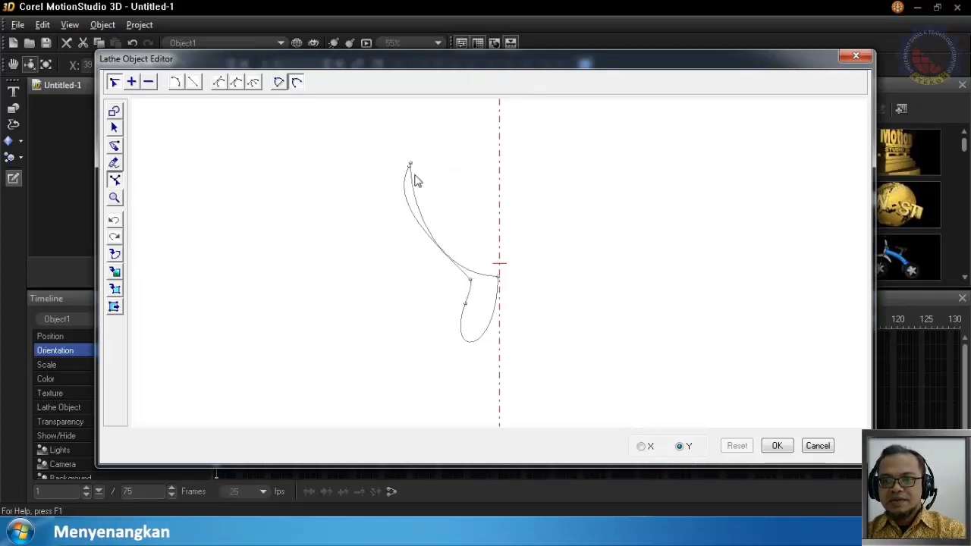
{"action": "left_click_drag", "start_coordinate": [411, 161], "coordinate": [416, 167]}
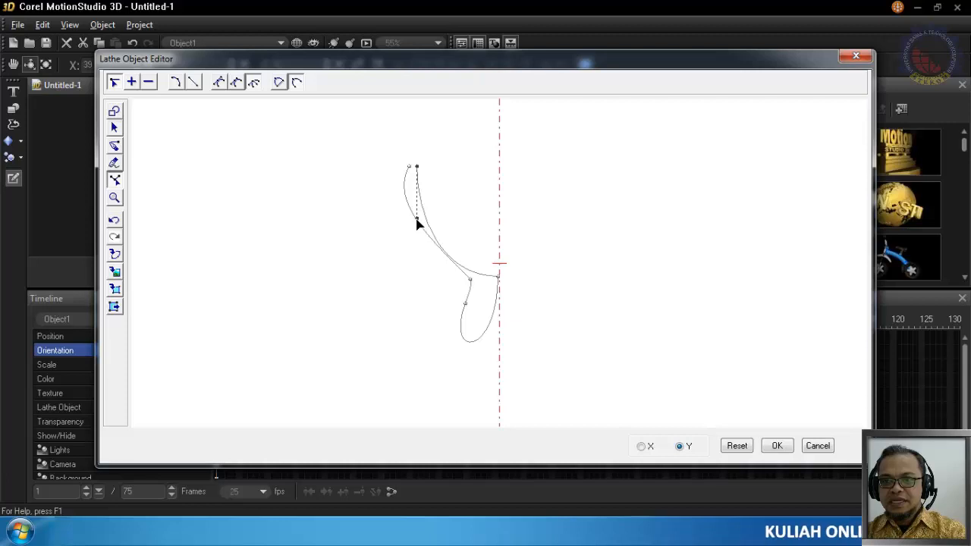
{"action": "mouse_move", "coordinate": [416, 222]}
{"action": "left_mouse_down"}
{"action": "mouse_move", "coordinate": [433, 225]}
{"action": "mouse_move", "coordinate": [419, 205]}
{"action": "left_mouse_up"}
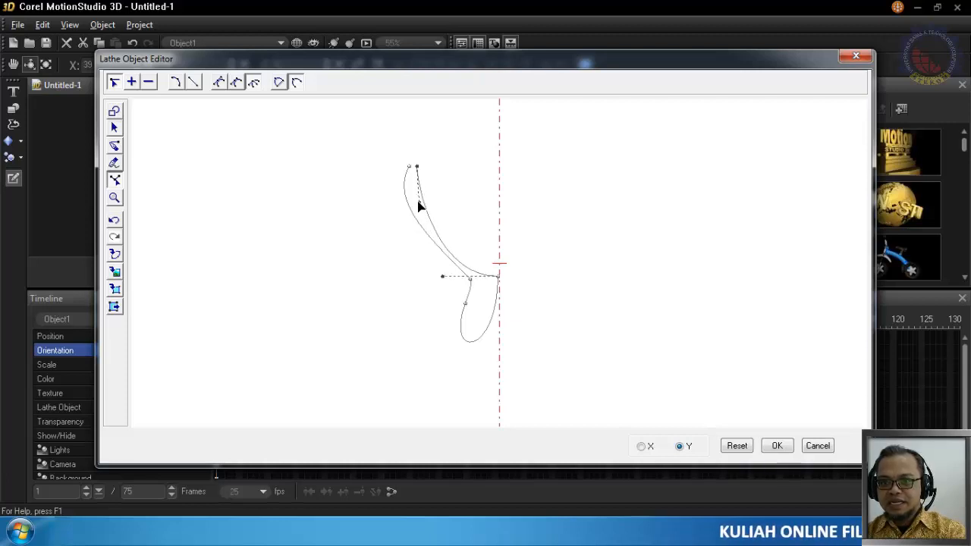
Reshape the curves at the profile node on the axis, raising its bowl-side handle and extending its stem-side handle downward
{"action": "left_click", "coordinate": [499, 282]}
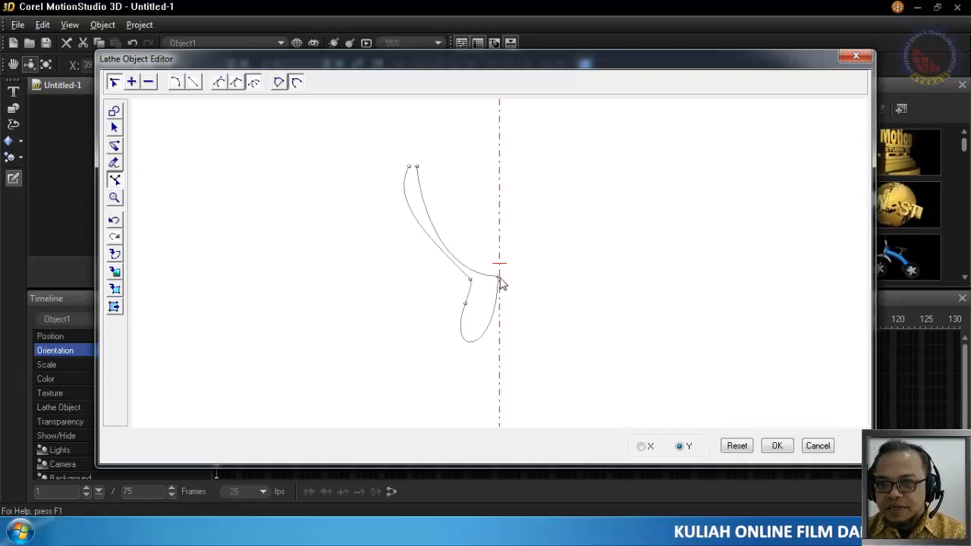
{"action": "left_click", "coordinate": [500, 282]}
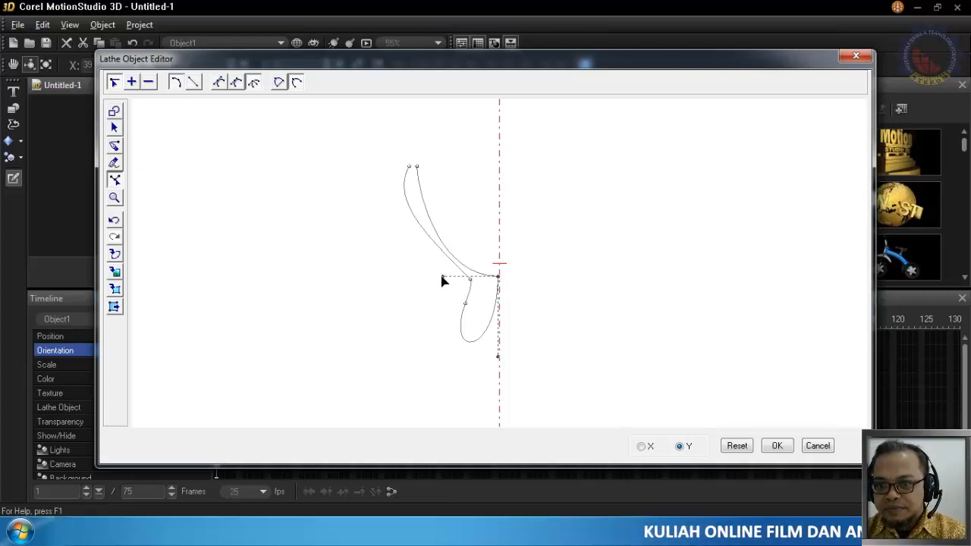
{"action": "left_click_drag", "start_coordinate": [442, 277], "coordinate": [431, 239]}
{"action": "left_click_drag", "start_coordinate": [498, 358], "coordinate": [512, 393]}
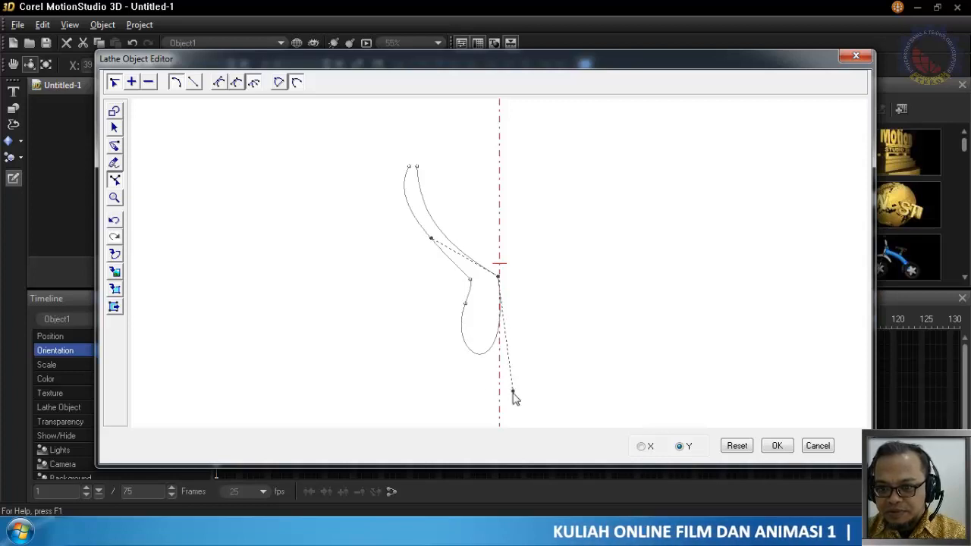
Pull the lower stem node's downward curve handle toward the axis so the stem's outer edge tapers to a point
{"action": "left_click", "coordinate": [465, 302]}
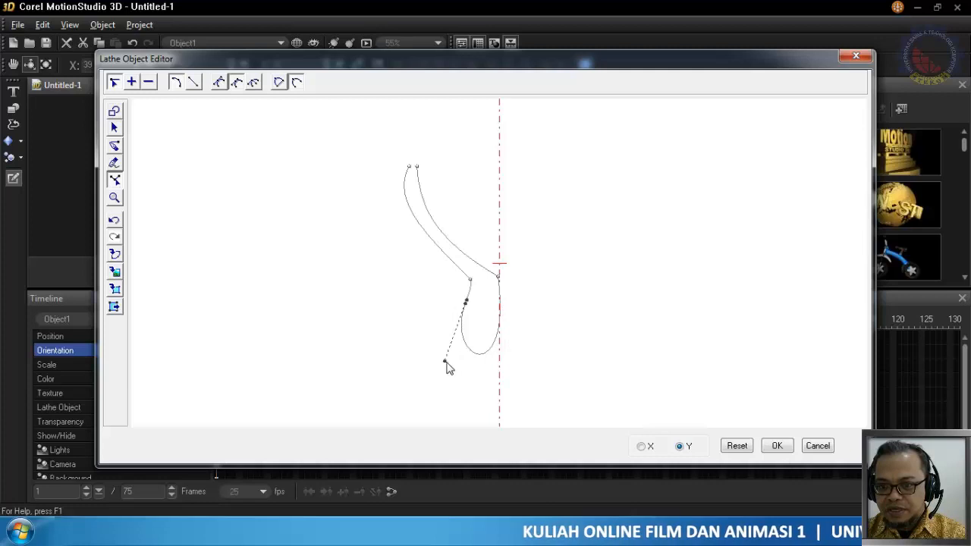
{"action": "left_click", "coordinate": [464, 303]}
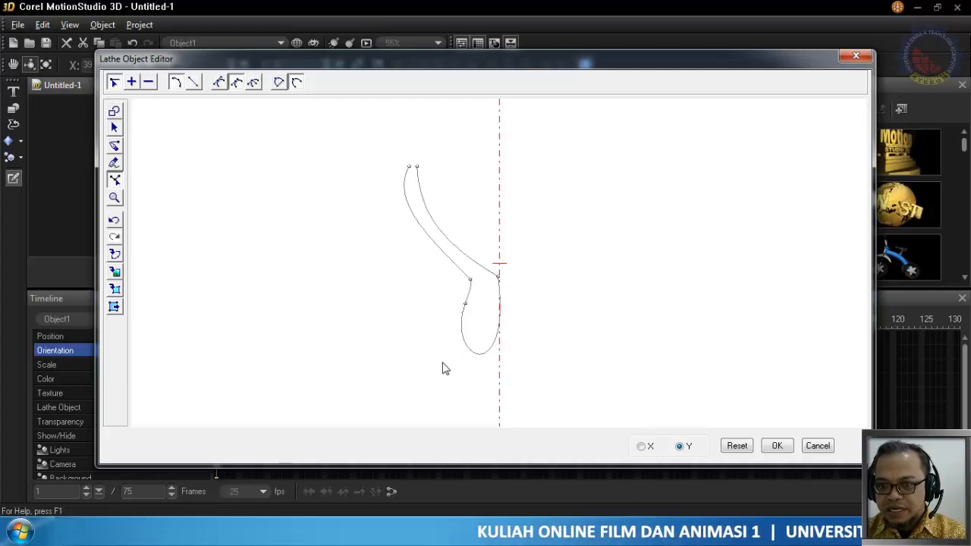
{"action": "left_click", "coordinate": [465, 304]}
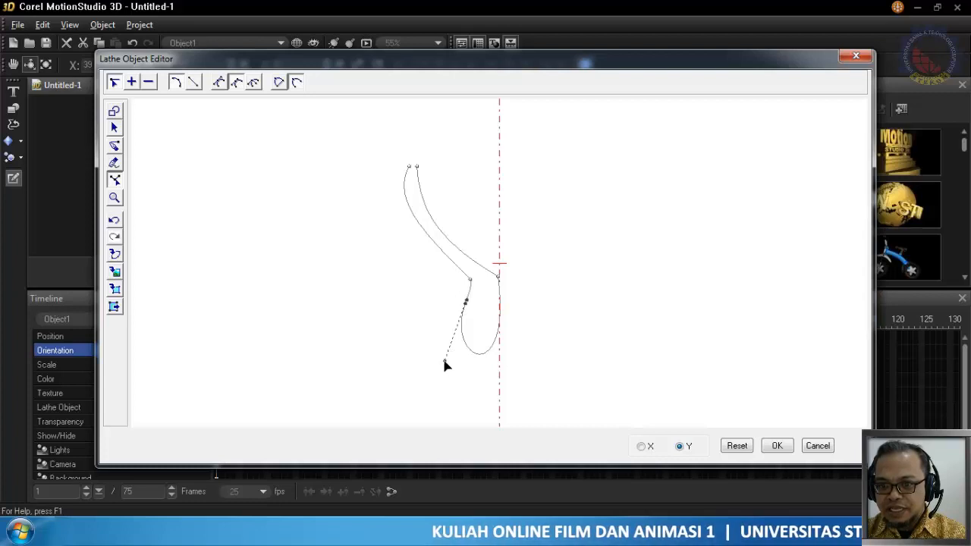
{"action": "left_click_drag", "start_coordinate": [446, 363], "coordinate": [492, 343]}
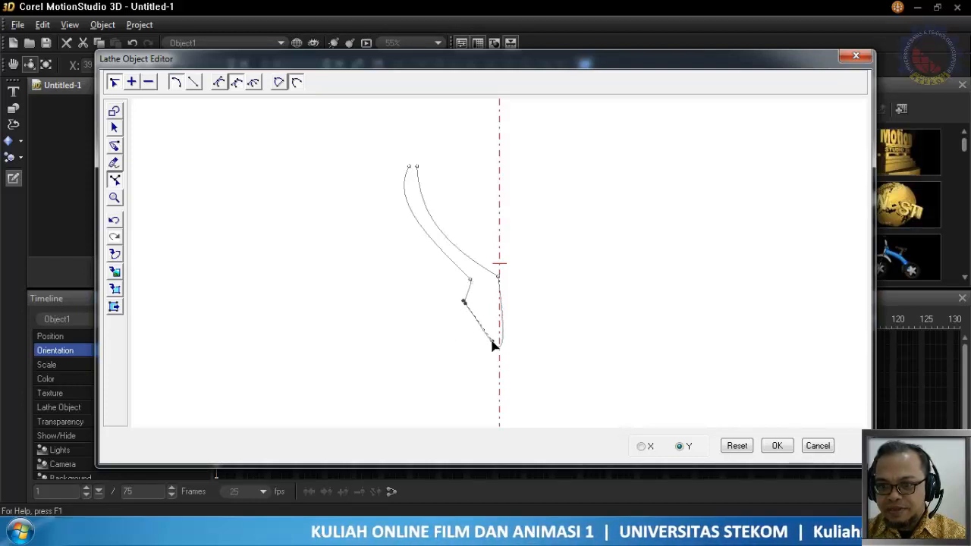
Shift the axis node's lower handle slightly up toward the axis and extend the stem node's lower handle past the axis
{"action": "left_click", "coordinate": [498, 279]}
{"action": "left_click", "coordinate": [514, 397]}
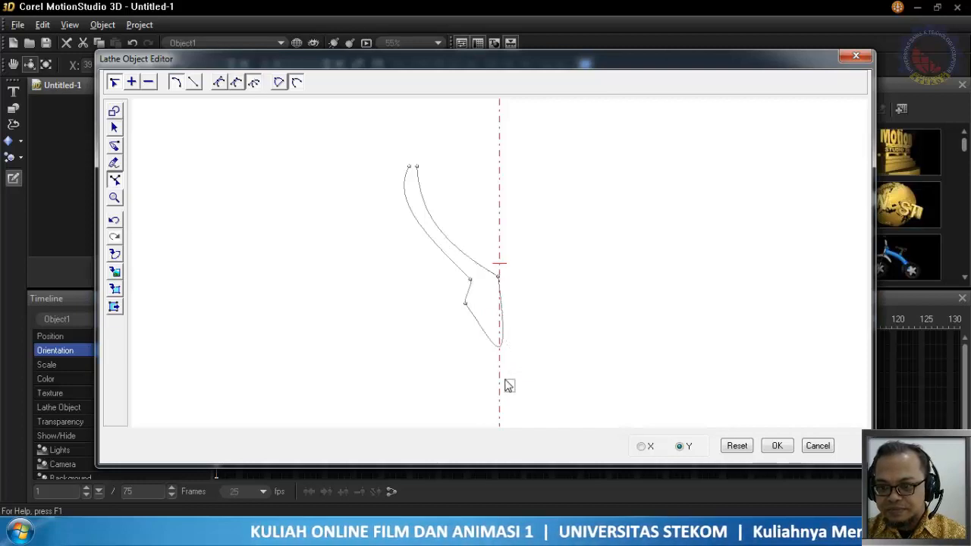
{"action": "left_click", "coordinate": [498, 279]}
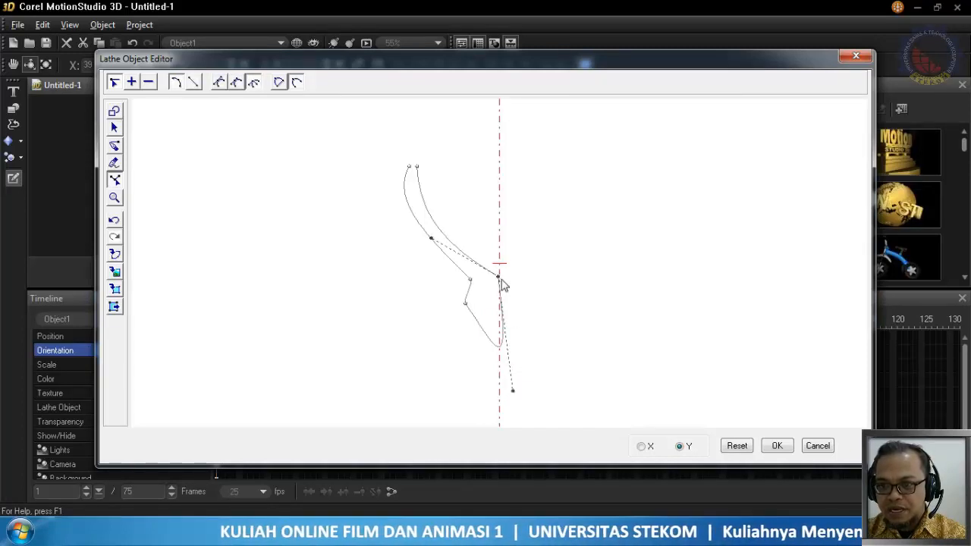
{"action": "mouse_move", "coordinate": [514, 395]}
{"action": "left_mouse_down"}
{"action": "mouse_move", "coordinate": [470, 386]}
{"action": "mouse_move", "coordinate": [507, 384]}
{"action": "left_mouse_up"}
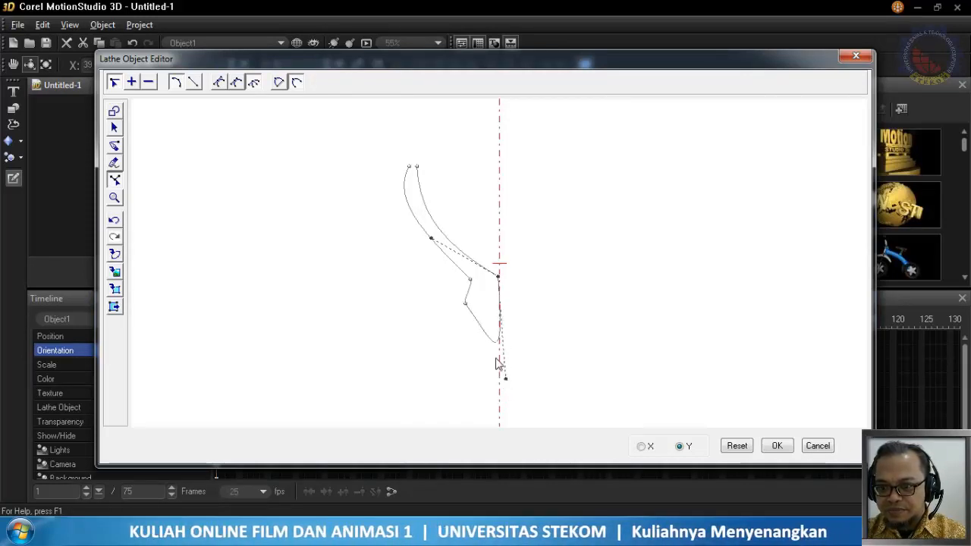
{"action": "left_click", "coordinate": [465, 304]}
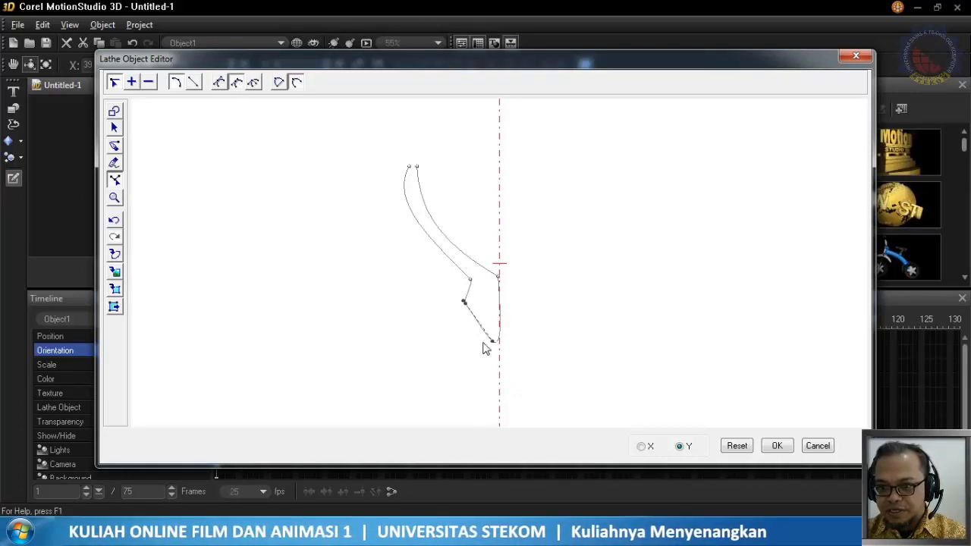
{"action": "left_click_drag", "start_coordinate": [494, 346], "coordinate": [511, 370]}
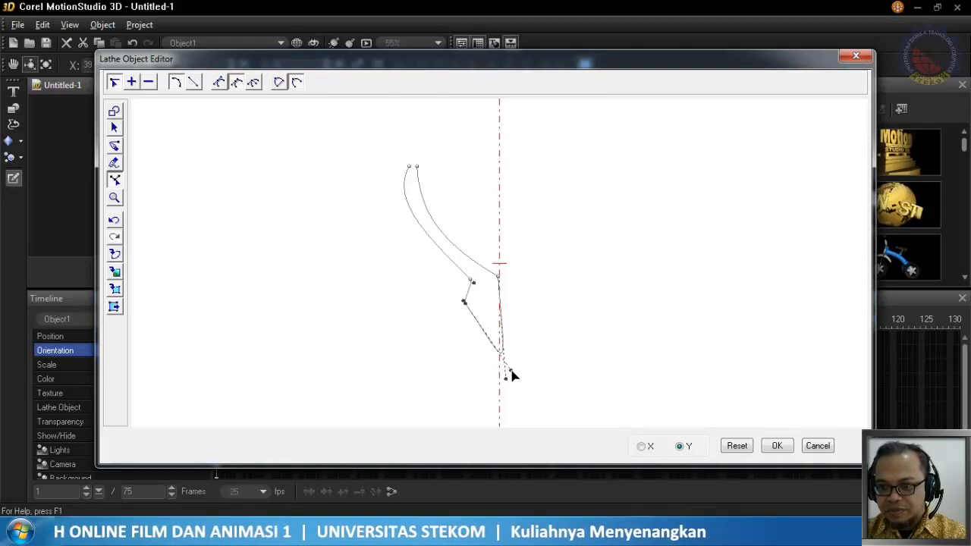
Reshape the outer bowl edge with the outer rim node's curve handle and nudge that node slightly
{"action": "left_click", "coordinate": [409, 168]}
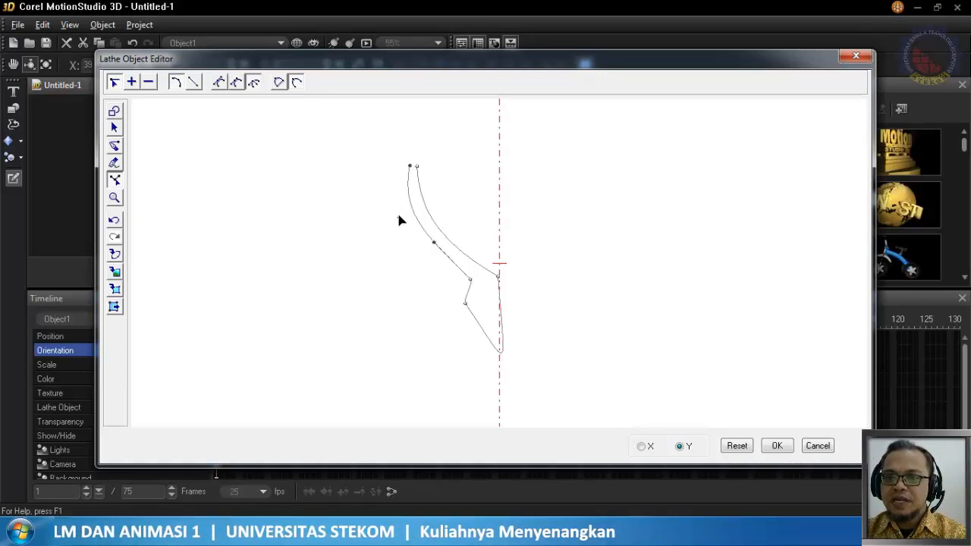
{"action": "mouse_move", "coordinate": [399, 220]}
{"action": "left_mouse_down"}
{"action": "mouse_move", "coordinate": [412, 248]}
{"action": "mouse_move", "coordinate": [402, 219]}
{"action": "left_mouse_up"}
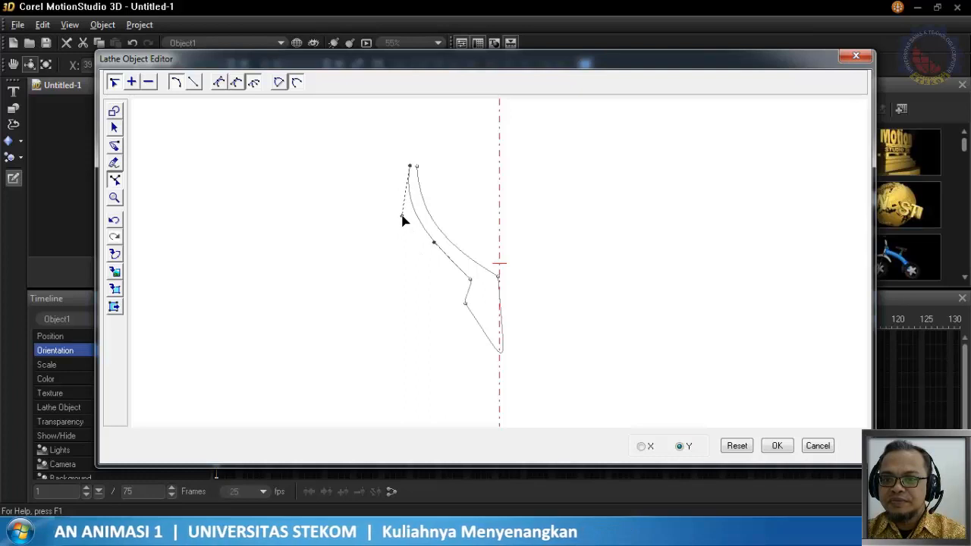
{"action": "left_click", "coordinate": [411, 169]}
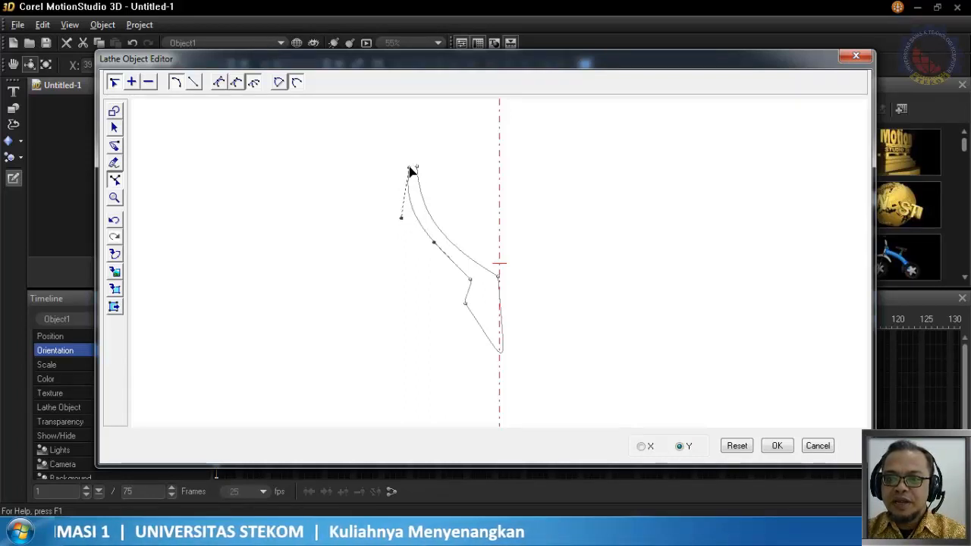
Close the gap at the rim with a short freehand line, apply the goblet profile, and rotate the object to Y 63
{"action": "left_click", "coordinate": [115, 162]}
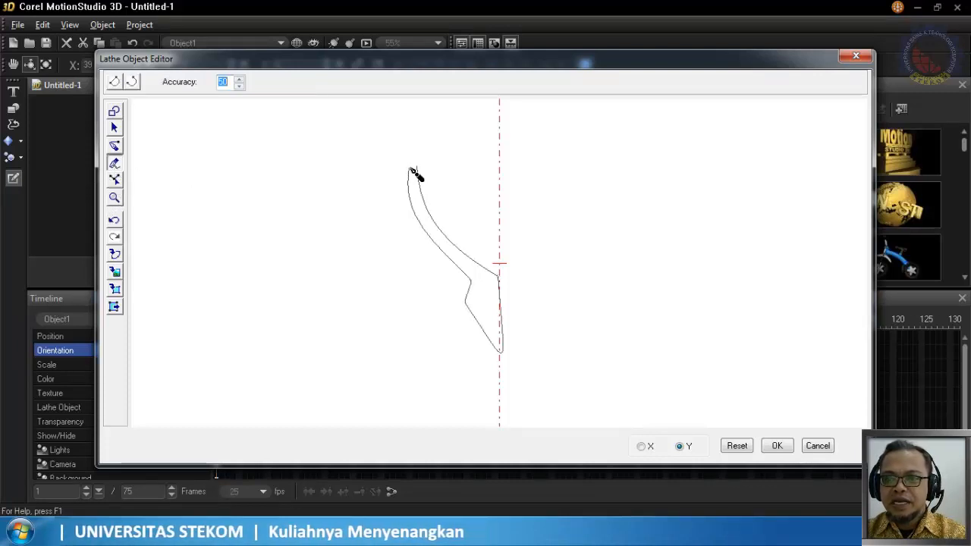
{"action": "left_click_drag", "start_coordinate": [410, 169], "coordinate": [416, 169]}
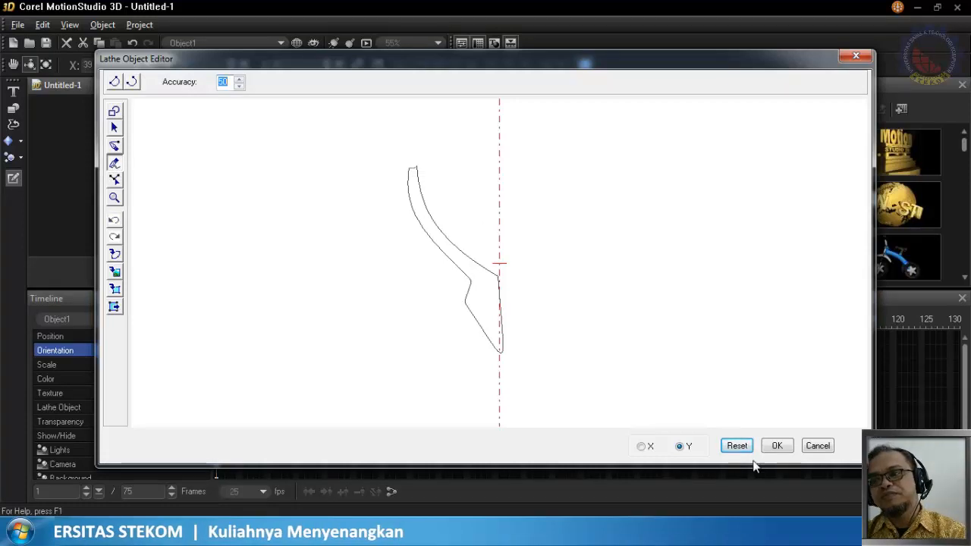
{"action": "left_click", "coordinate": [785, 449]}
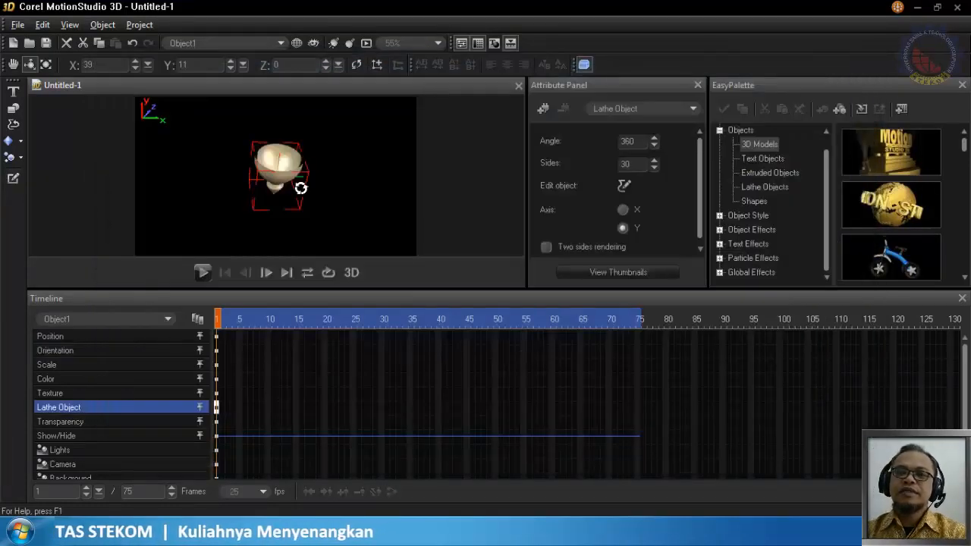
{"action": "left_click_drag", "start_coordinate": [304, 187], "coordinate": [332, 166]}
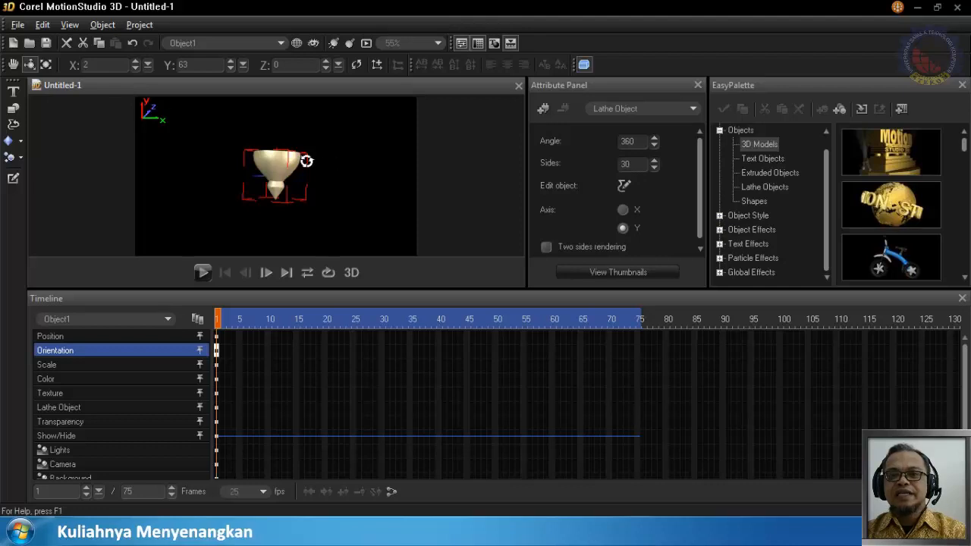
Delete the goblet and draw a closed L-shaped cup half-profile, about 143 by 191, against the axis with the Path tool in a new lathe object
{"action": "left_click", "coordinate": [66, 43]}
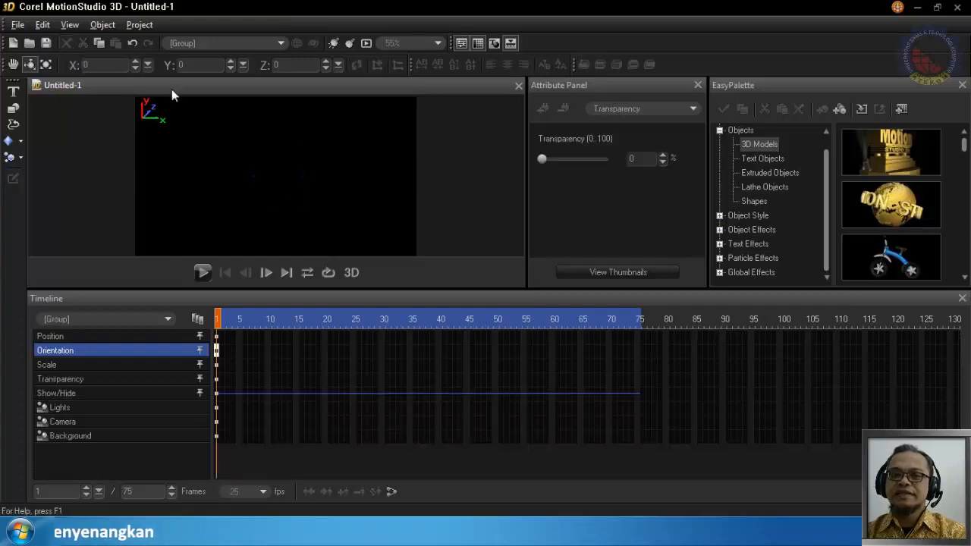
{"action": "left_click", "coordinate": [15, 122]}
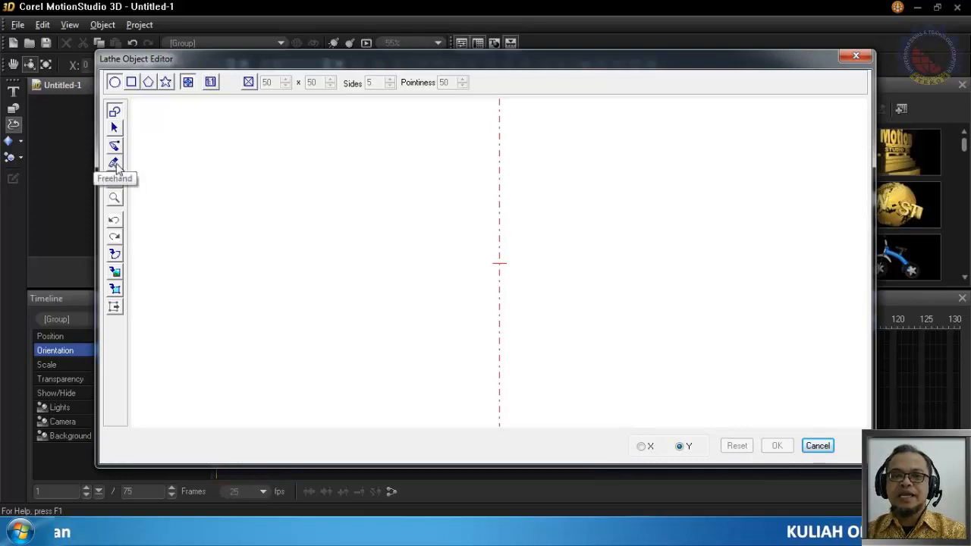
{"action": "left_click", "coordinate": [115, 146]}
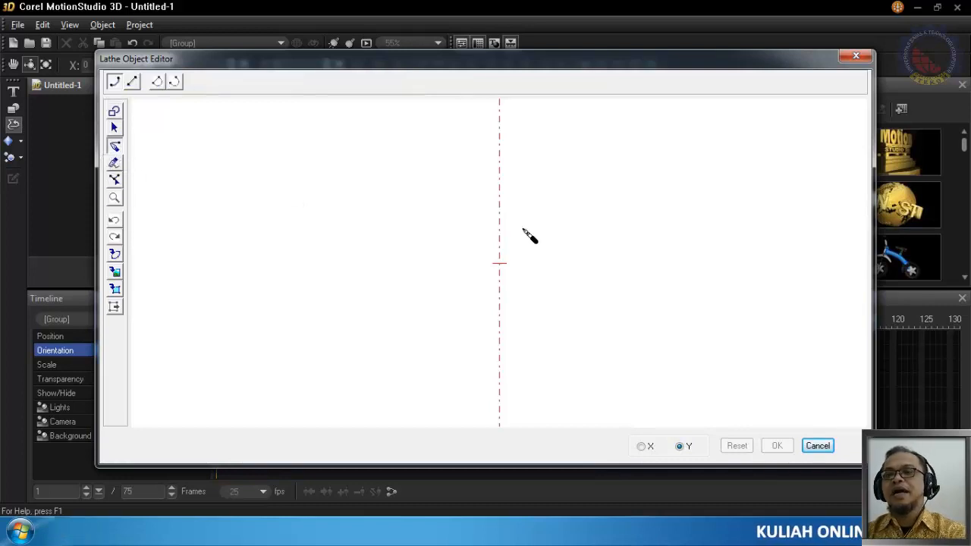
{"action": "left_click", "coordinate": [397, 165]}
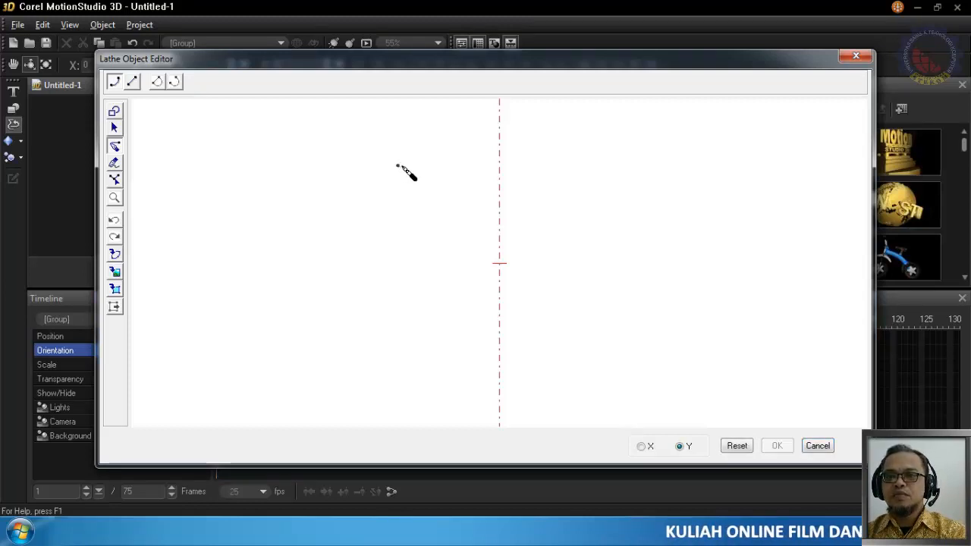
{"action": "left_click", "coordinate": [405, 165]}
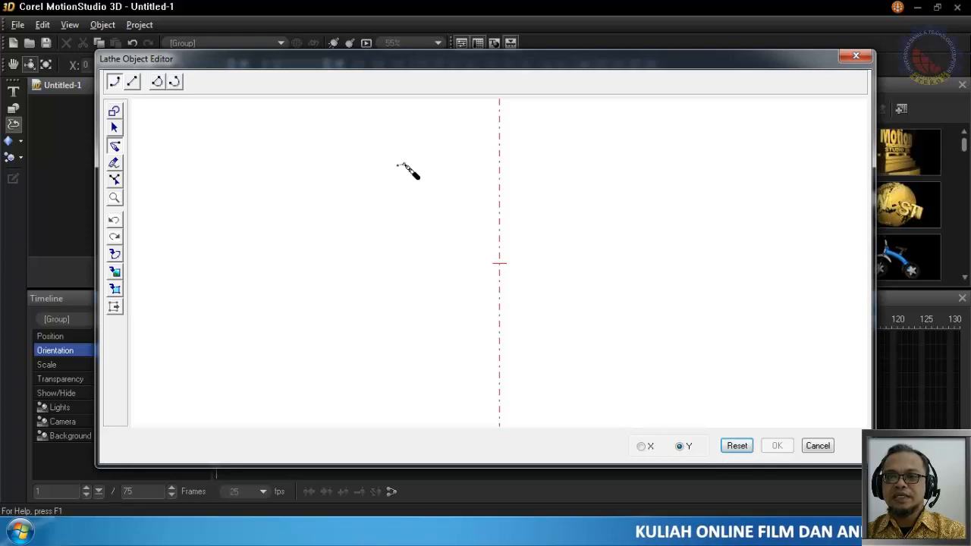
{"action": "left_click", "coordinate": [429, 294]}
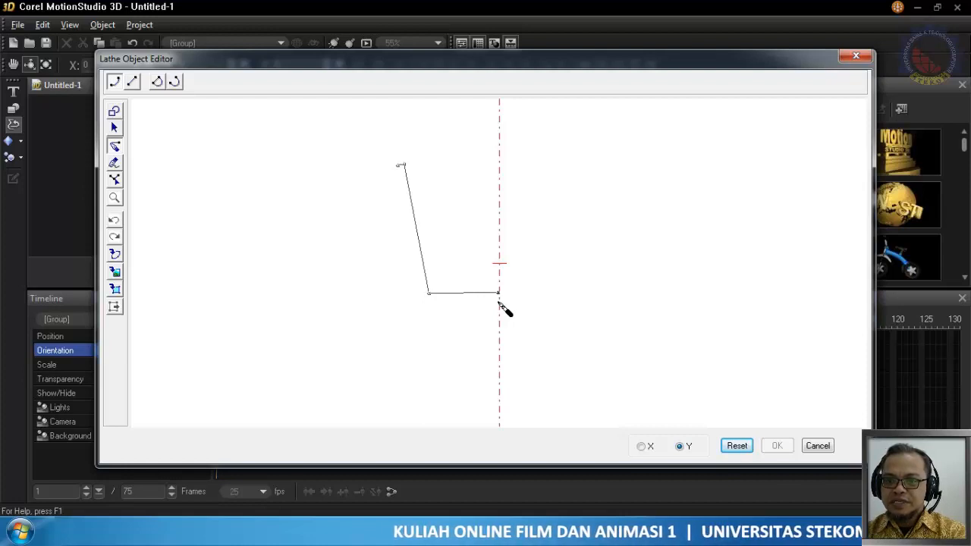
{"action": "left_click", "coordinate": [424, 301]}
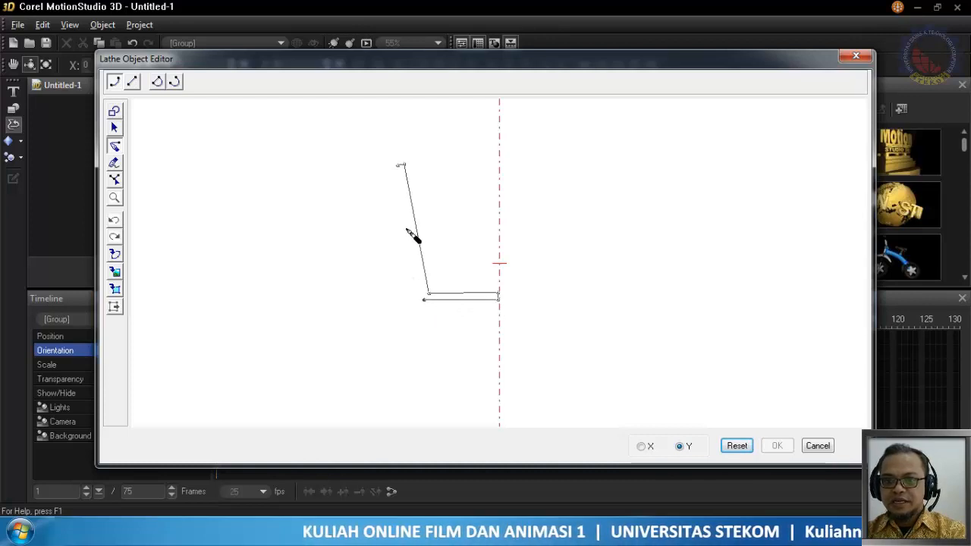
{"action": "left_click", "coordinate": [397, 165]}
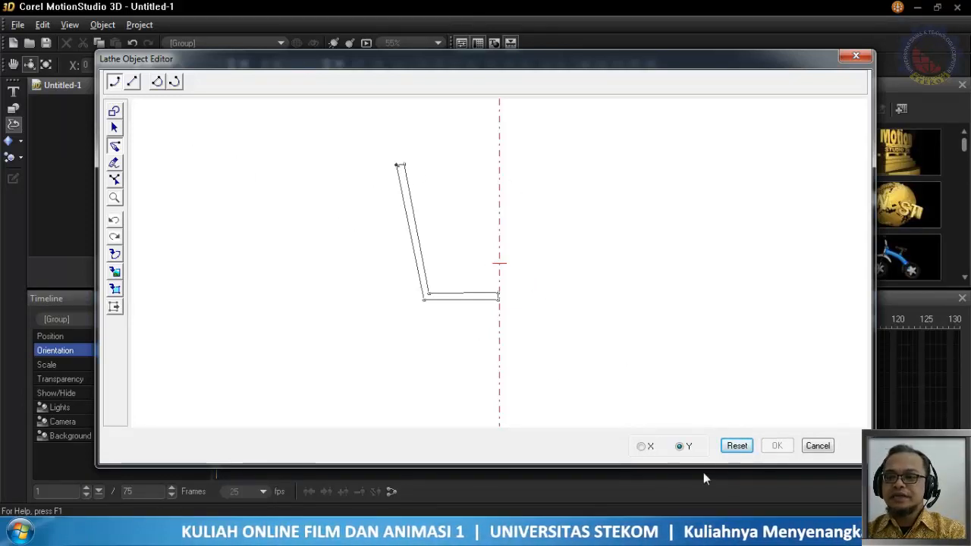
Apply the cup profile to create the lathe object and rotate it to about X 7, Y -9
{"action": "left_click", "coordinate": [114, 129]}
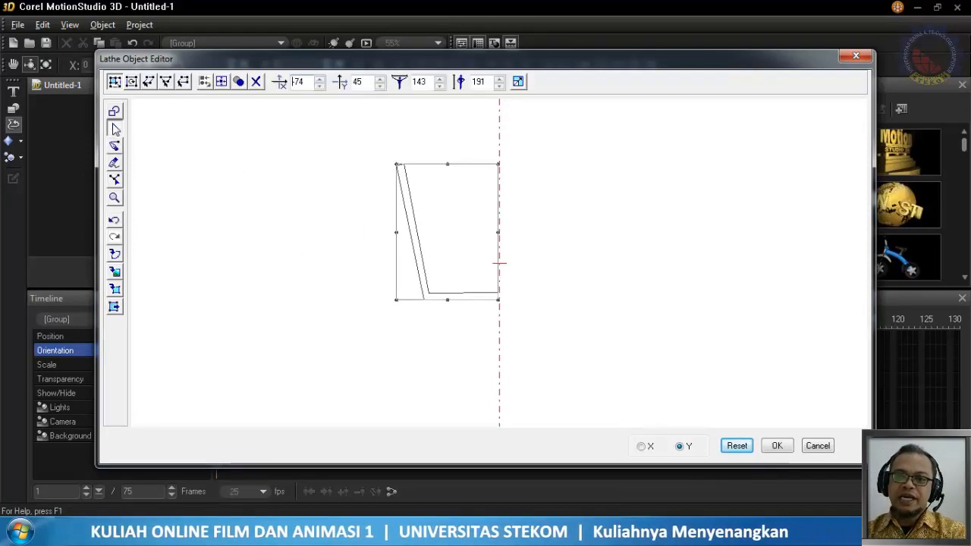
{"action": "left_click", "coordinate": [777, 447]}
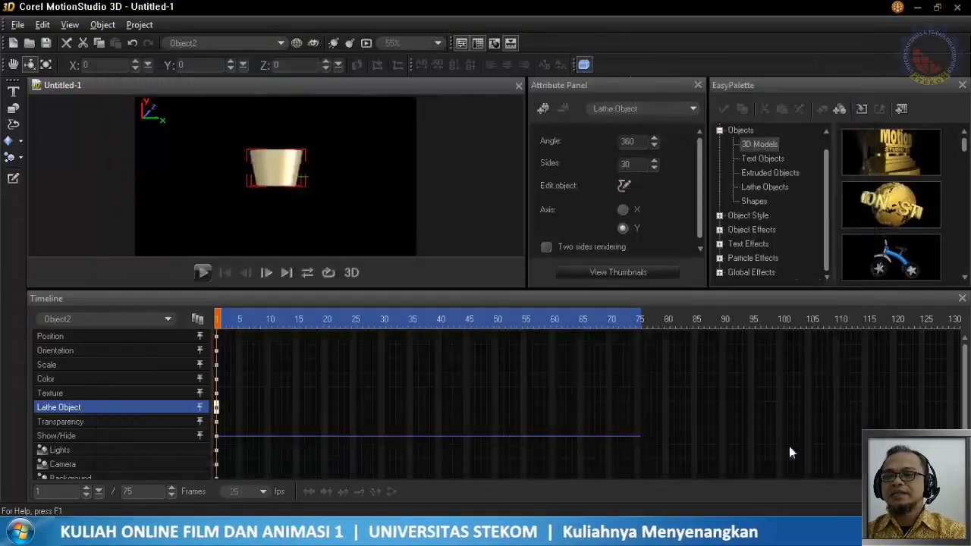
{"action": "left_click_drag", "start_coordinate": [292, 247], "coordinate": [288, 192]}
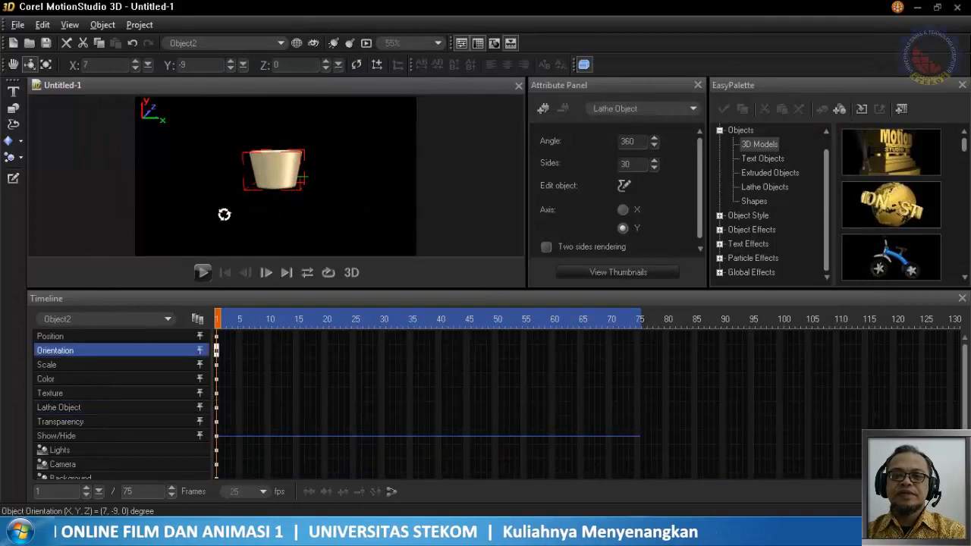
Edit the cup profile, deepening it by lowering both nodes on the axis and the inner and outer bottom corner nodes
{"action": "left_click", "coordinate": [13, 178]}
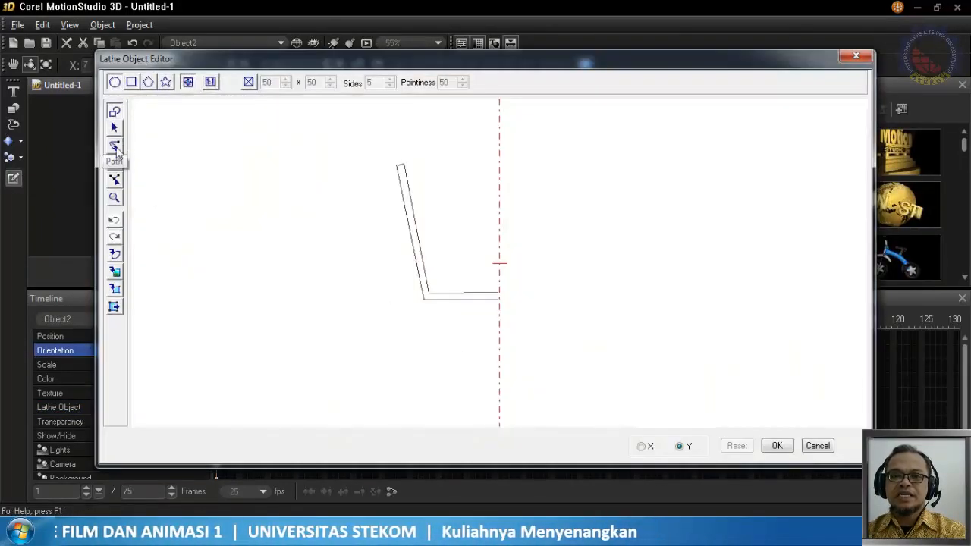
{"action": "left_click", "coordinate": [114, 180]}
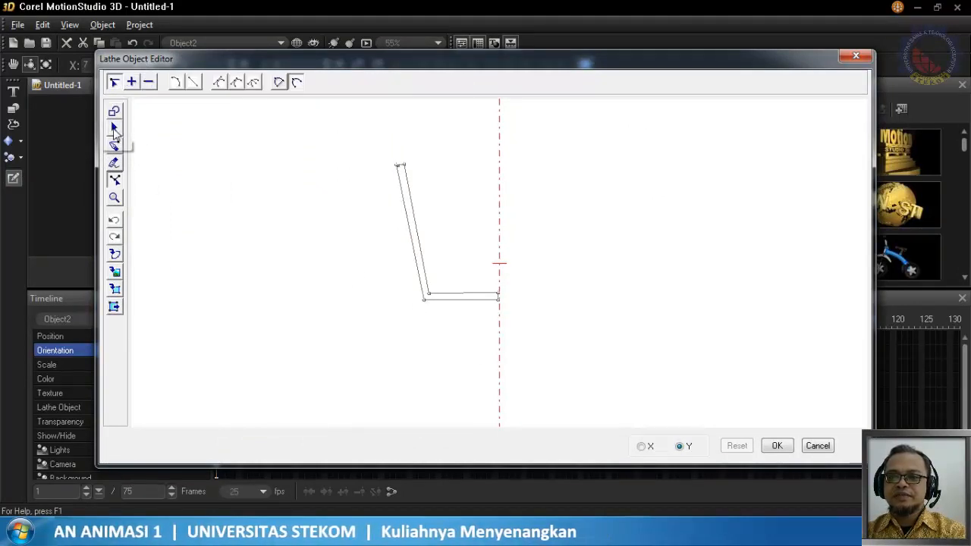
{"action": "left_click_drag", "start_coordinate": [498, 301], "coordinate": [499, 351]}
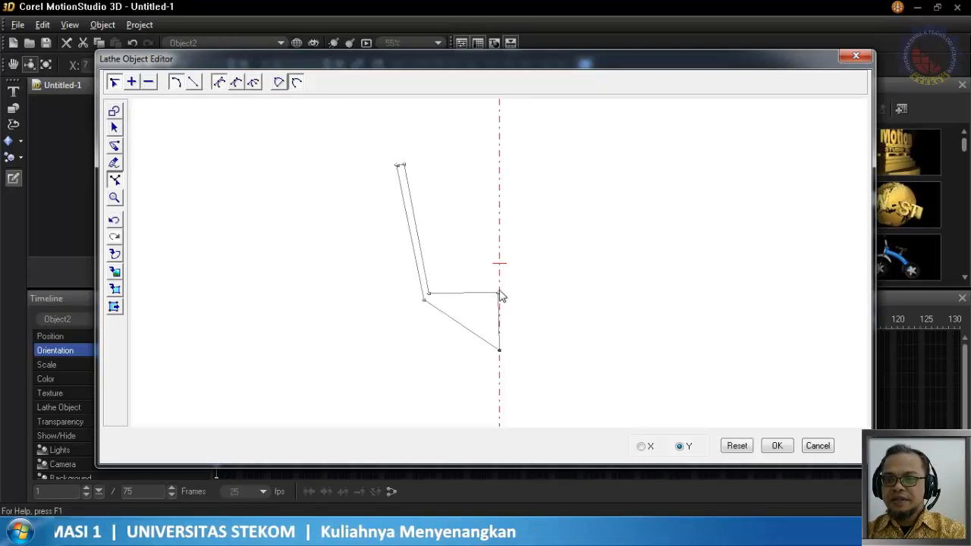
{"action": "left_click_drag", "start_coordinate": [497, 294], "coordinate": [499, 345]}
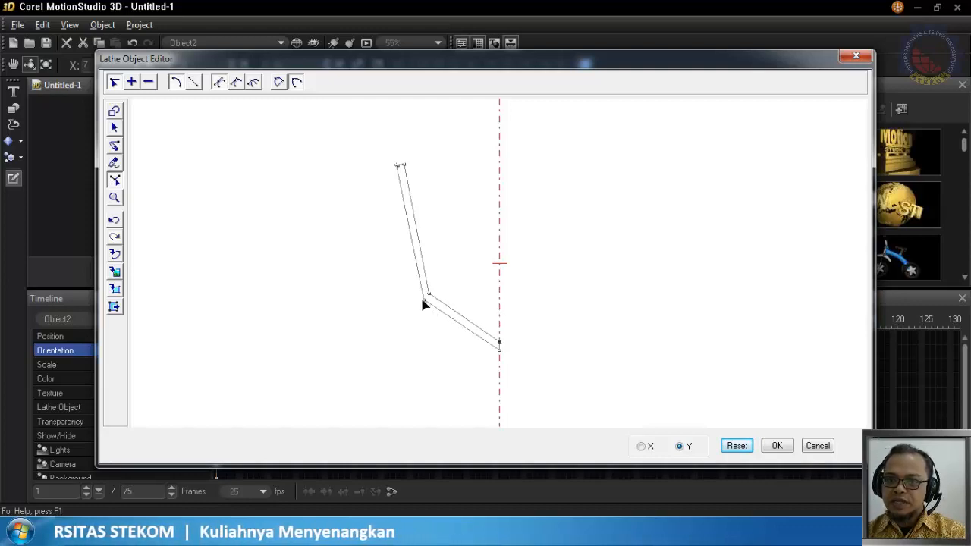
{"action": "left_click_drag", "start_coordinate": [424, 302], "coordinate": [432, 355]}
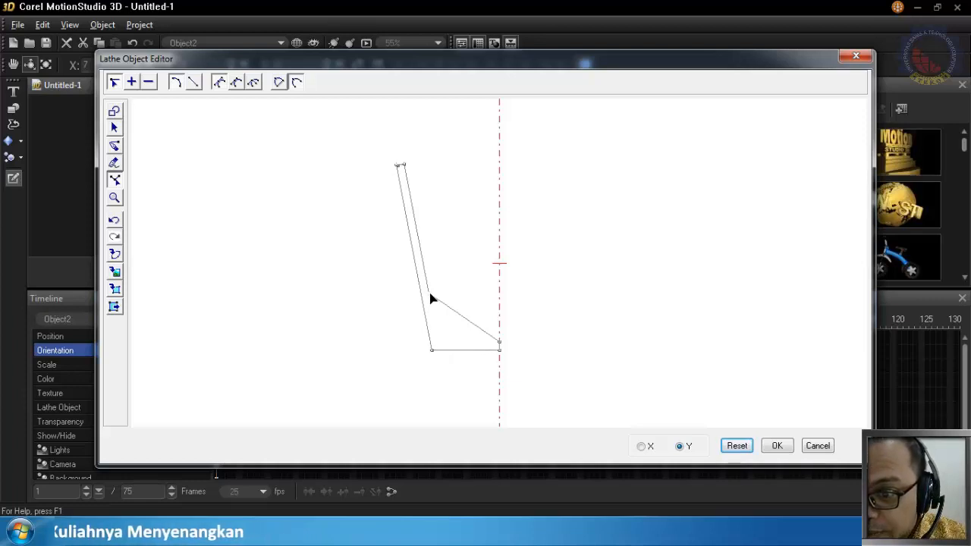
{"action": "left_click_drag", "start_coordinate": [431, 299], "coordinate": [439, 347]}
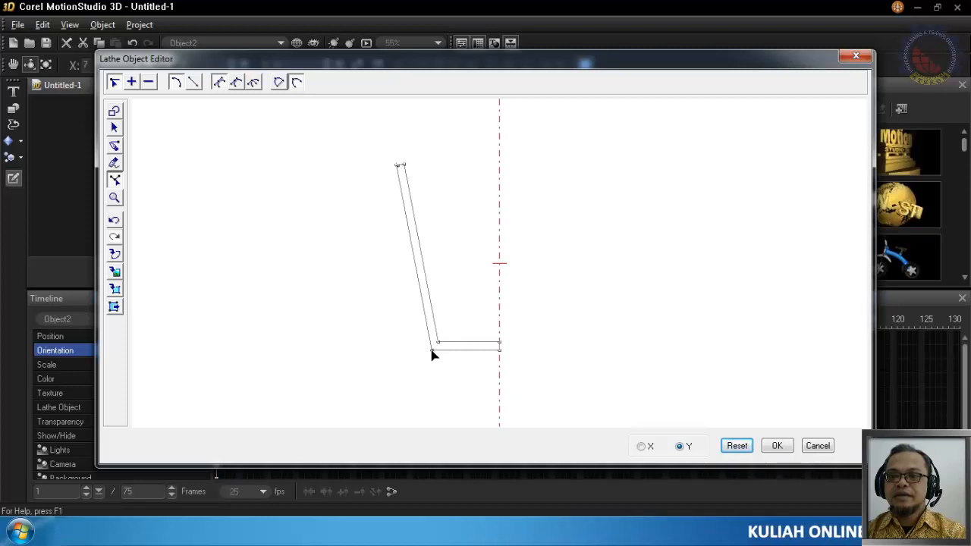
Curve the cup profile's outer wall at its bottom corner node, raise that node, and add a base node placed below the inner corner
{"action": "left_click_drag", "start_coordinate": [432, 350], "coordinate": [381, 330]}
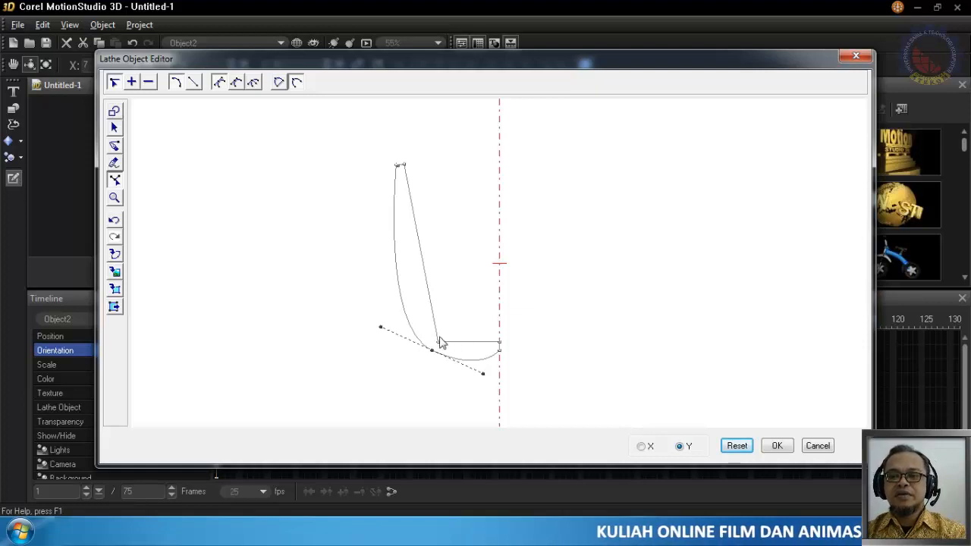
{"action": "left_click_drag", "start_coordinate": [432, 354], "coordinate": [423, 324]}
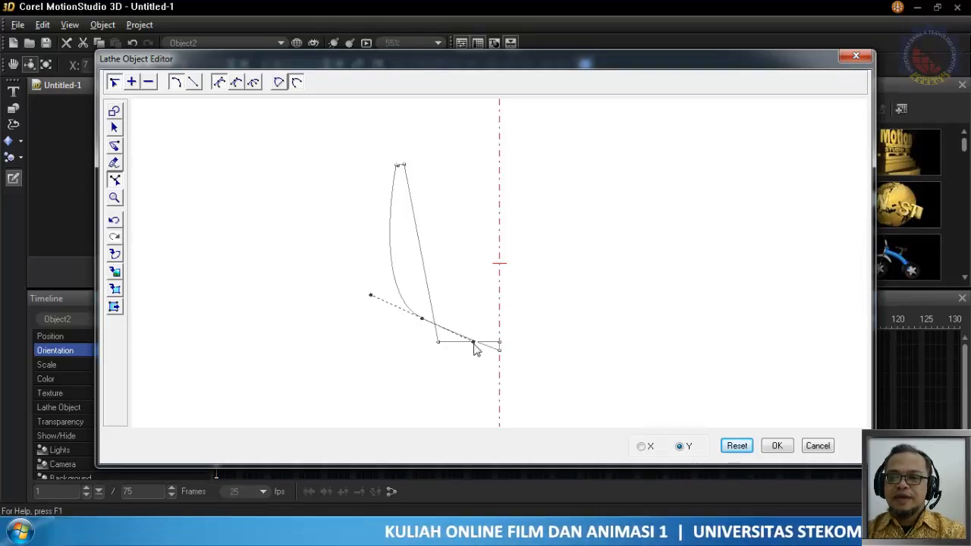
{"action": "left_click", "coordinate": [132, 83]}
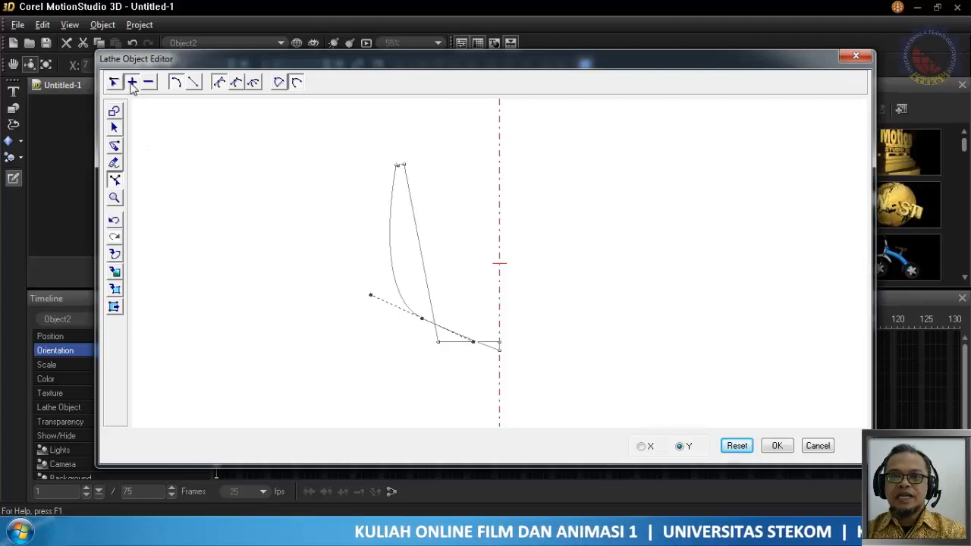
{"action": "left_click", "coordinate": [481, 344]}
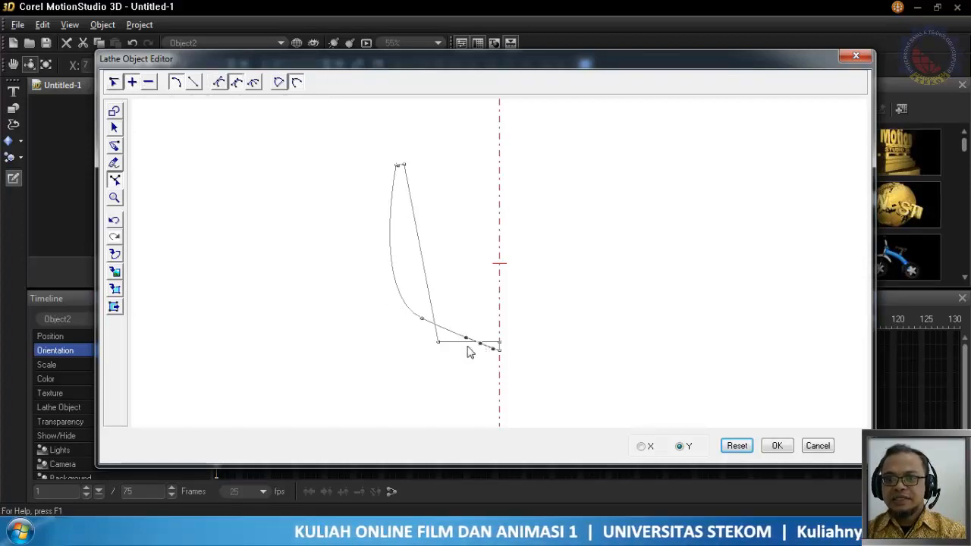
{"action": "left_click_drag", "start_coordinate": [485, 345], "coordinate": [440, 365]}
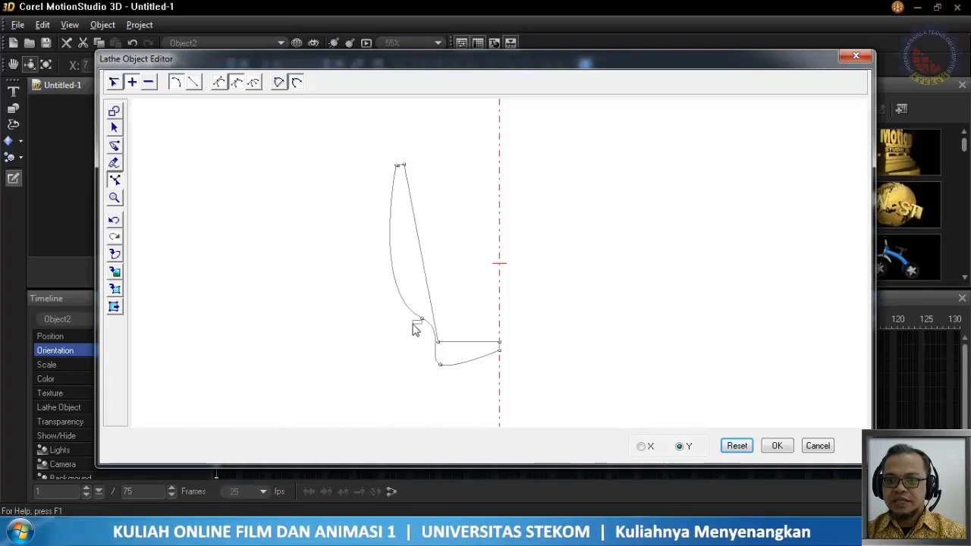
Add a second node between the outer wall's bottom node and the base node, and make its lower segment a straight line
{"action": "left_click", "coordinate": [422, 319]}
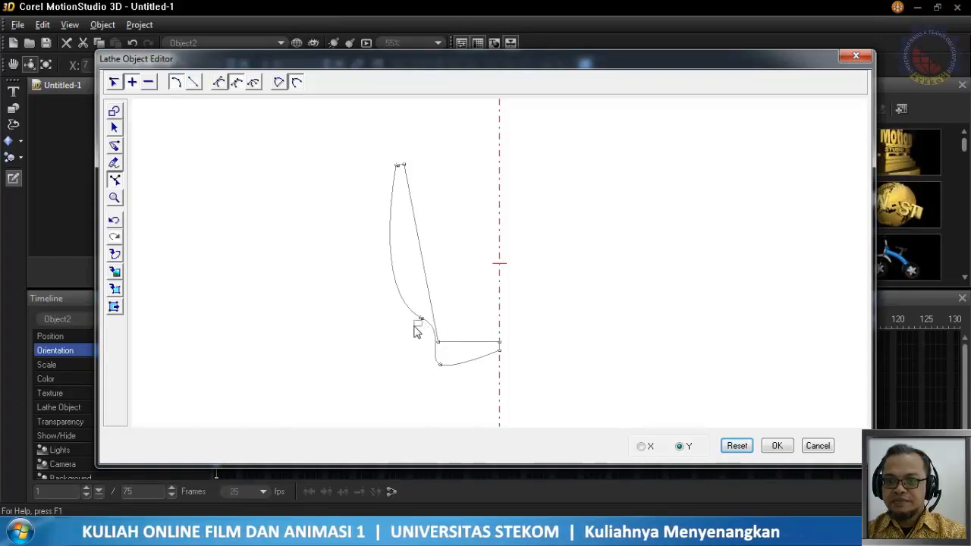
{"action": "left_click", "coordinate": [422, 318]}
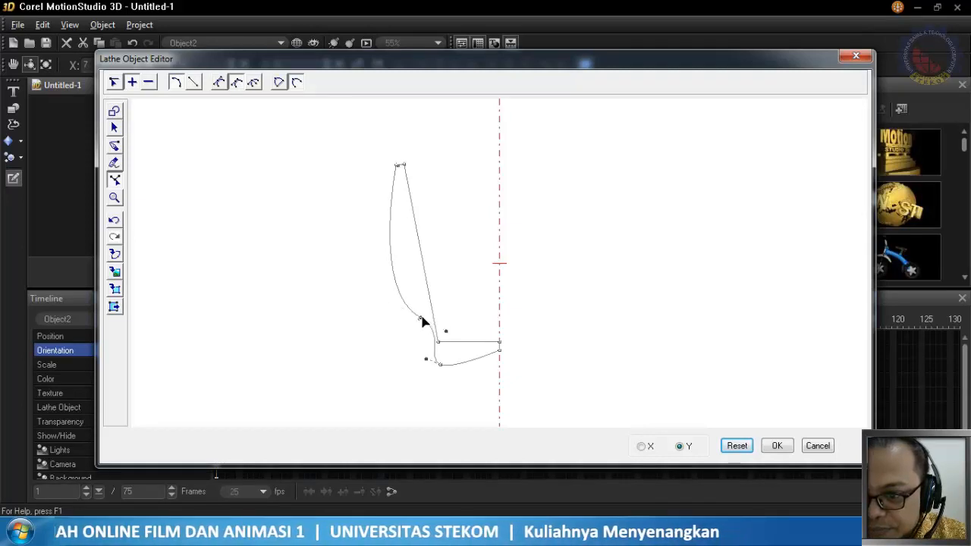
{"action": "left_click_drag", "start_coordinate": [422, 318], "coordinate": [412, 352]}
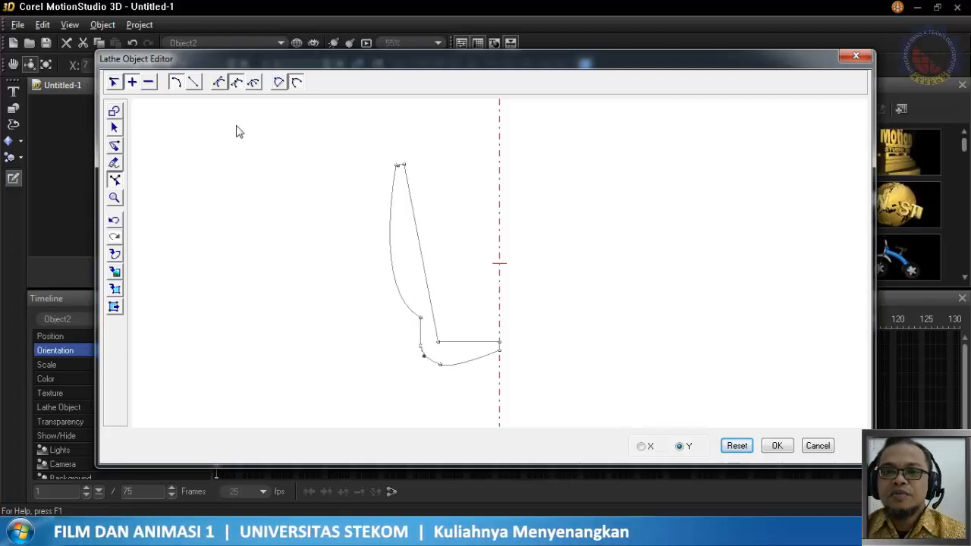
{"action": "left_click", "coordinate": [195, 83]}
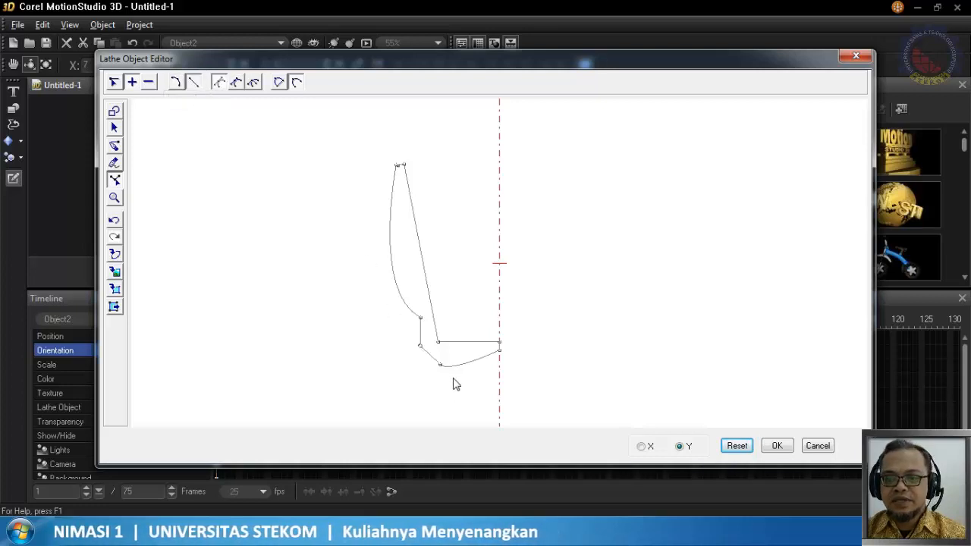
Straighten the underside of the cup base and move its outer node up to just below the inner bottom corner
{"action": "left_click", "coordinate": [499, 350]}
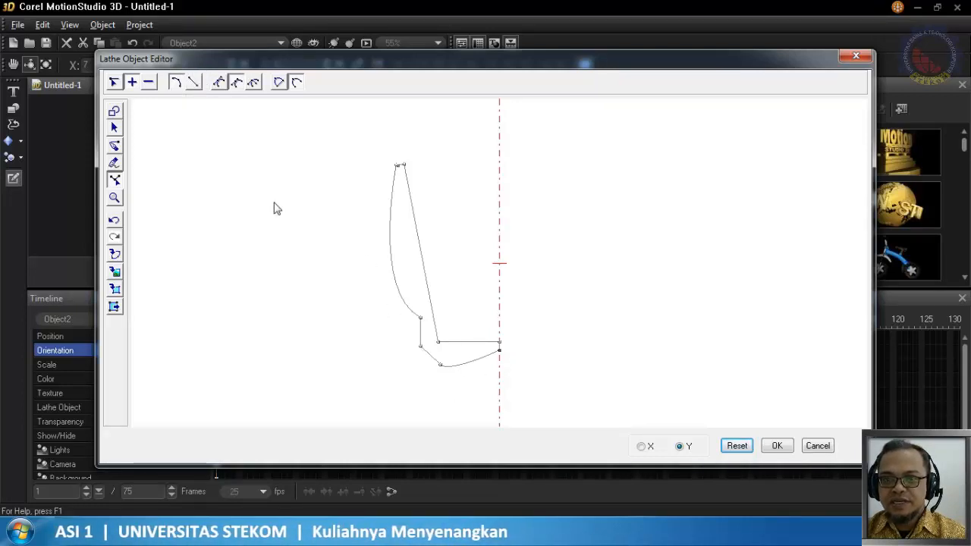
{"action": "left_click", "coordinate": [195, 82]}
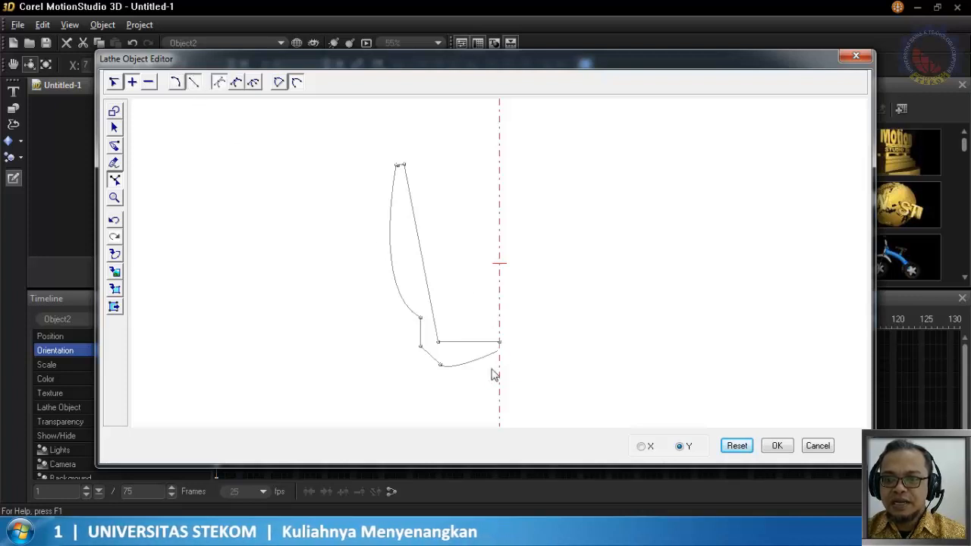
{"action": "left_click", "coordinate": [441, 367]}
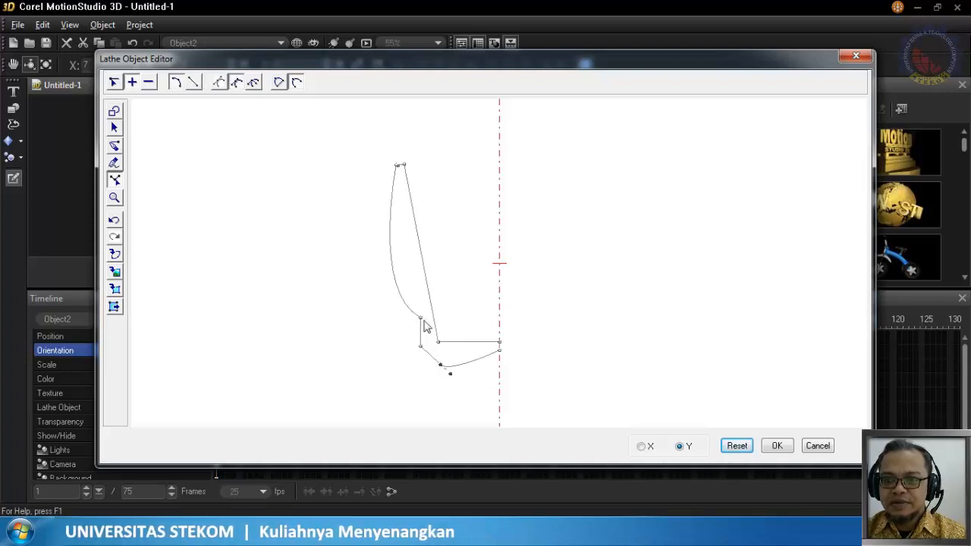
{"action": "left_click", "coordinate": [194, 82]}
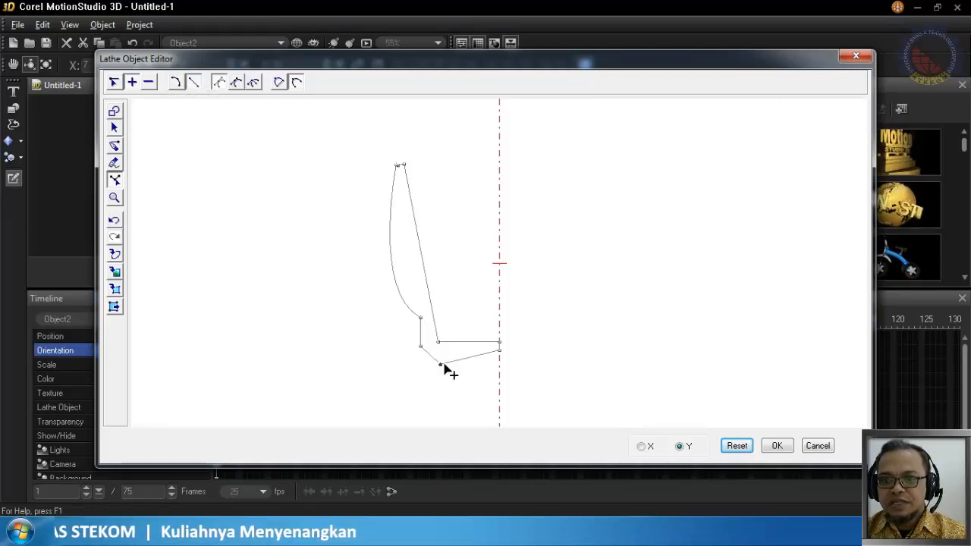
{"action": "left_click_drag", "start_coordinate": [441, 366], "coordinate": [476, 353]}
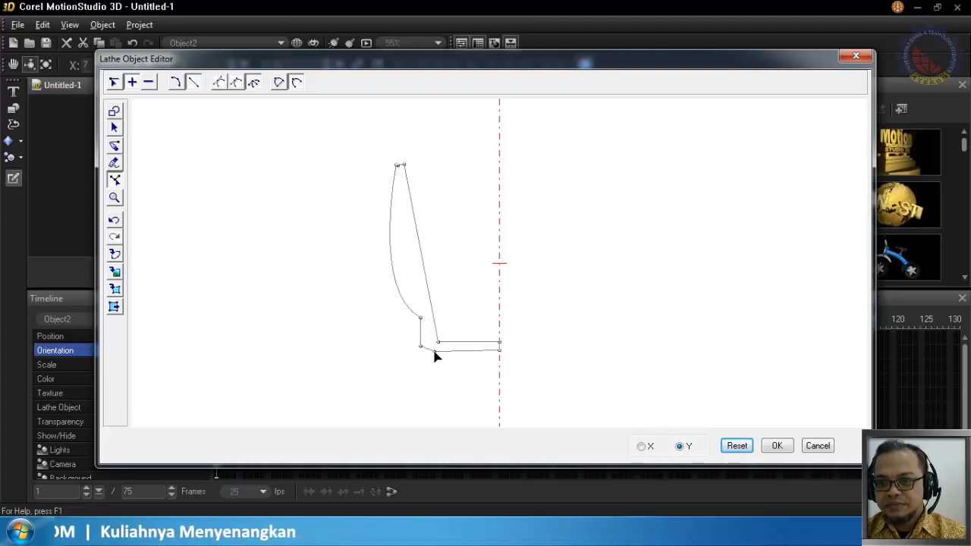
Round the outer bottom corner by moving its two upper nodes outward, and steepen the curve handle of the outer wall
{"action": "left_click_drag", "start_coordinate": [420, 319], "coordinate": [404, 336]}
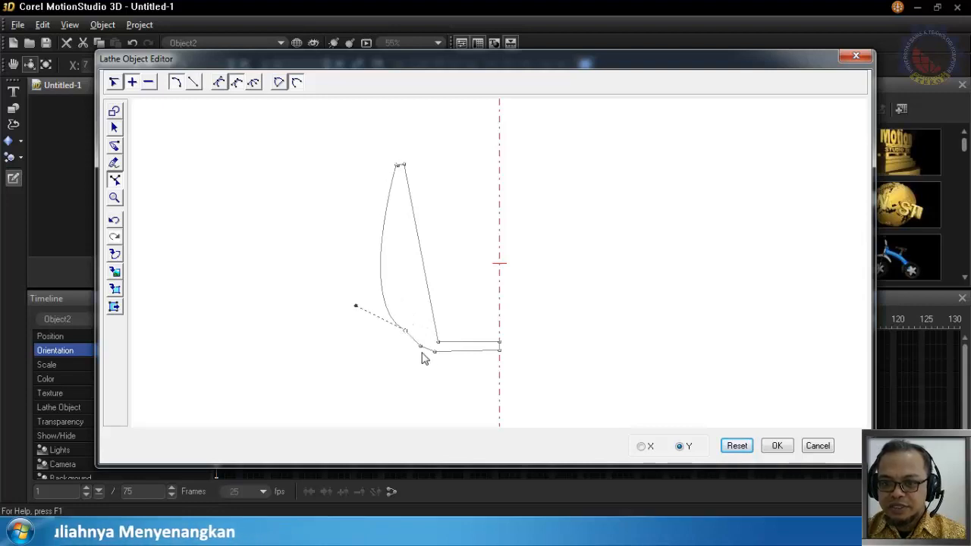
{"action": "left_click", "coordinate": [423, 350]}
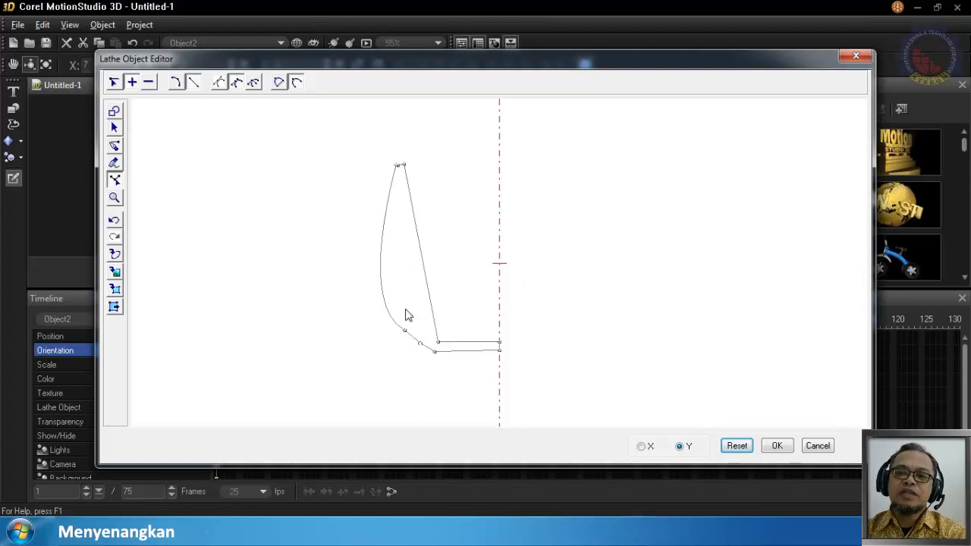
{"action": "left_click", "coordinate": [405, 335]}
{"action": "left_click_drag", "start_coordinate": [357, 311], "coordinate": [366, 267]}
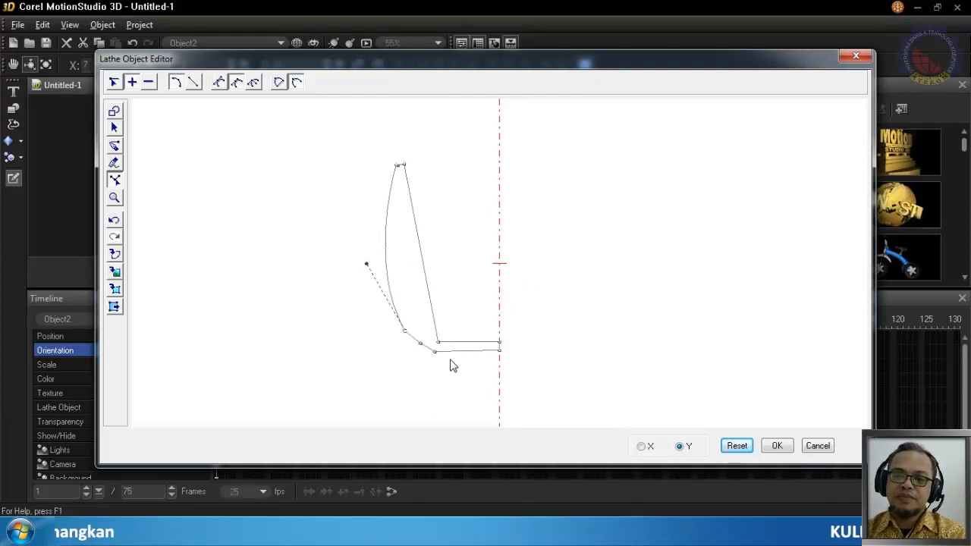
{"action": "left_click", "coordinate": [422, 348]}
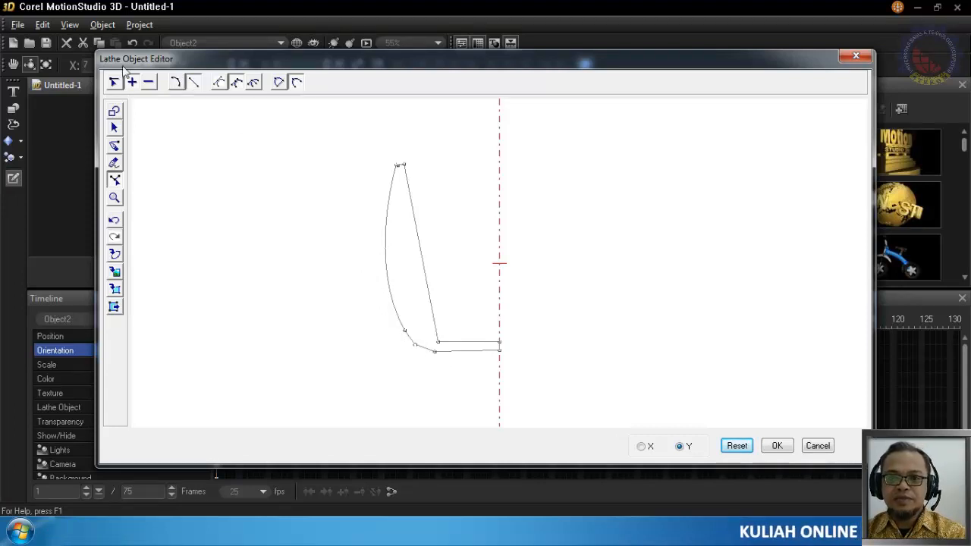
Add nodes along the straight inner wall and bend its upper part outward to follow the curved outer wall
{"action": "left_click", "coordinate": [423, 262]}
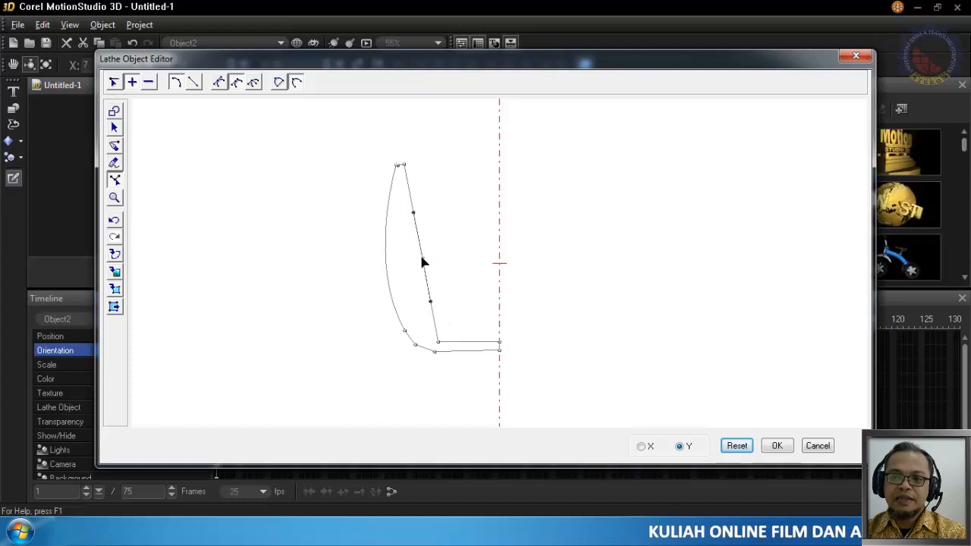
{"action": "left_click_drag", "start_coordinate": [424, 263], "coordinate": [417, 293]}
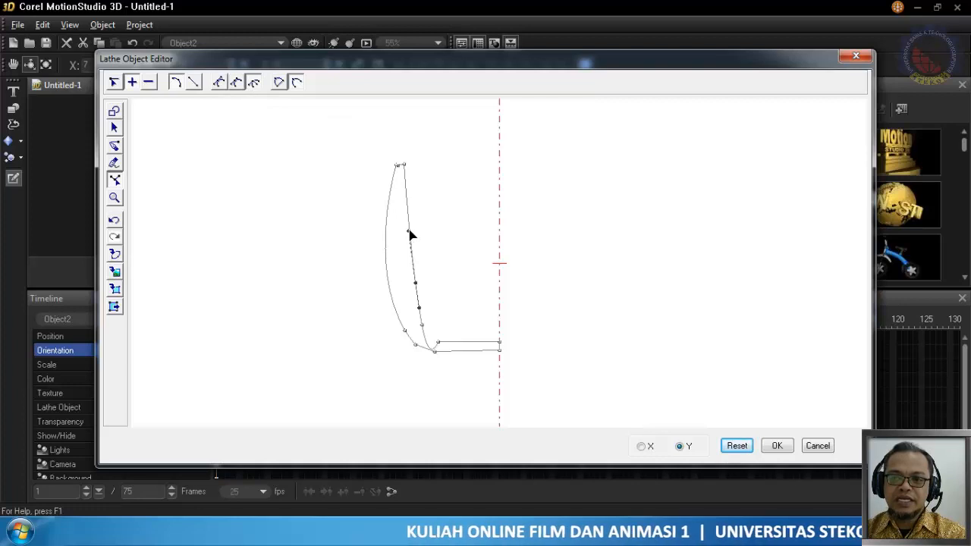
{"action": "left_click_drag", "start_coordinate": [408, 232], "coordinate": [387, 249]}
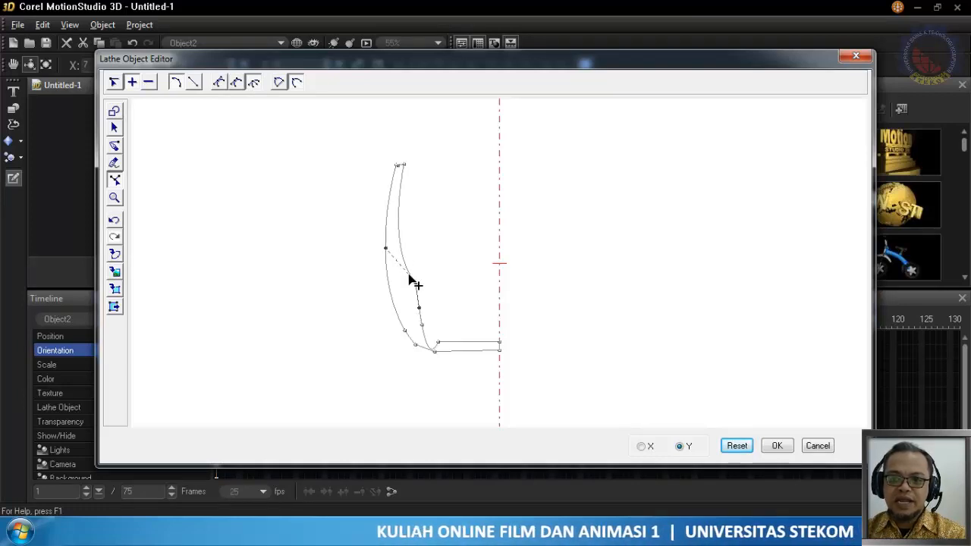
Smooth the inner wall's middle node and shift it toward the outer wall, and move the node below it inward and up
{"action": "left_click", "coordinate": [219, 83]}
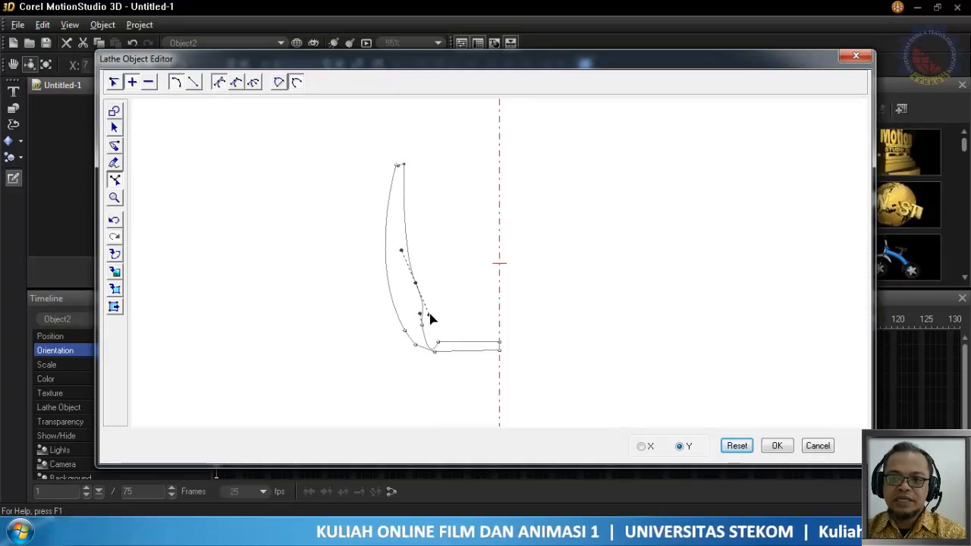
{"action": "left_click_drag", "start_coordinate": [430, 315], "coordinate": [418, 311]}
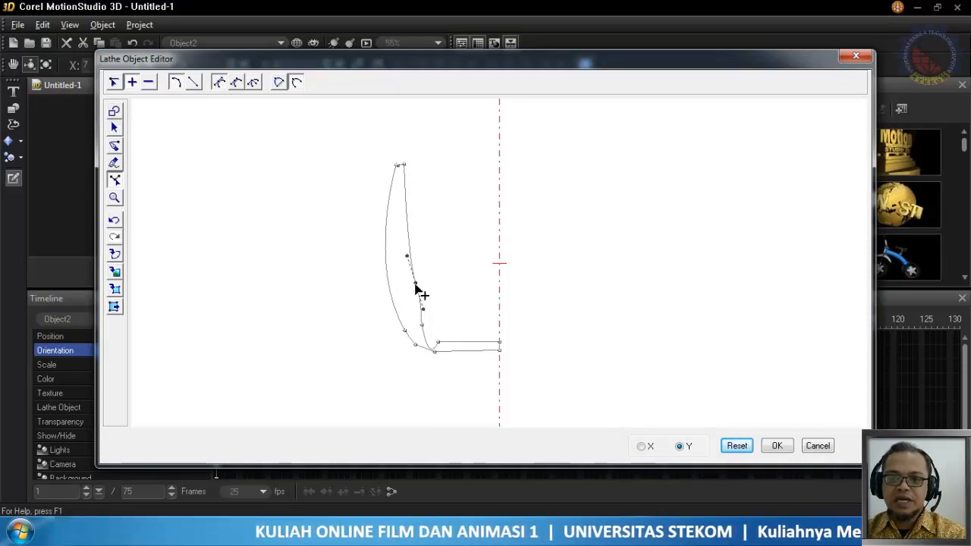
{"action": "left_click_drag", "start_coordinate": [415, 286], "coordinate": [404, 279]}
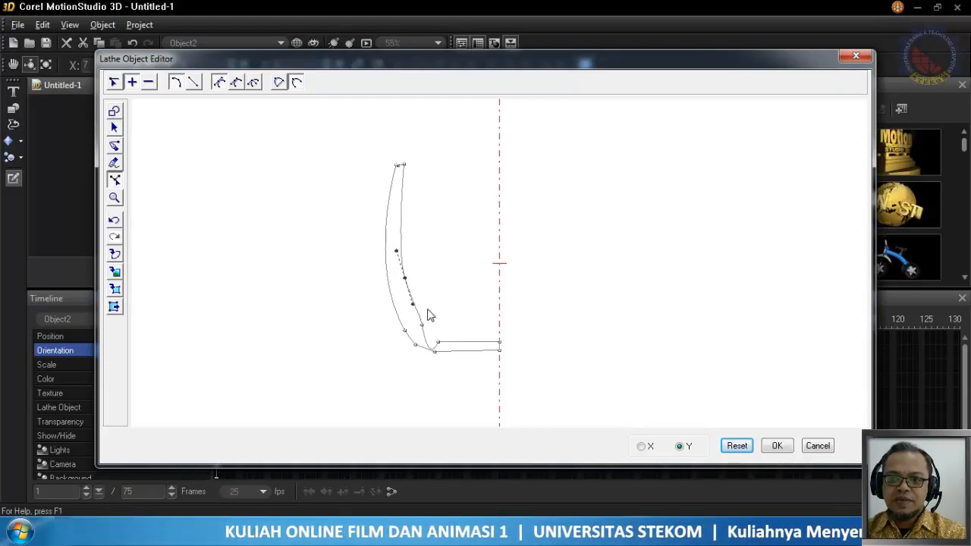
{"action": "mouse_move", "coordinate": [423, 330]}
{"action": "left_mouse_down"}
{"action": "mouse_move", "coordinate": [427, 306]}
{"action": "mouse_move", "coordinate": [432, 318]}
{"action": "left_mouse_up"}
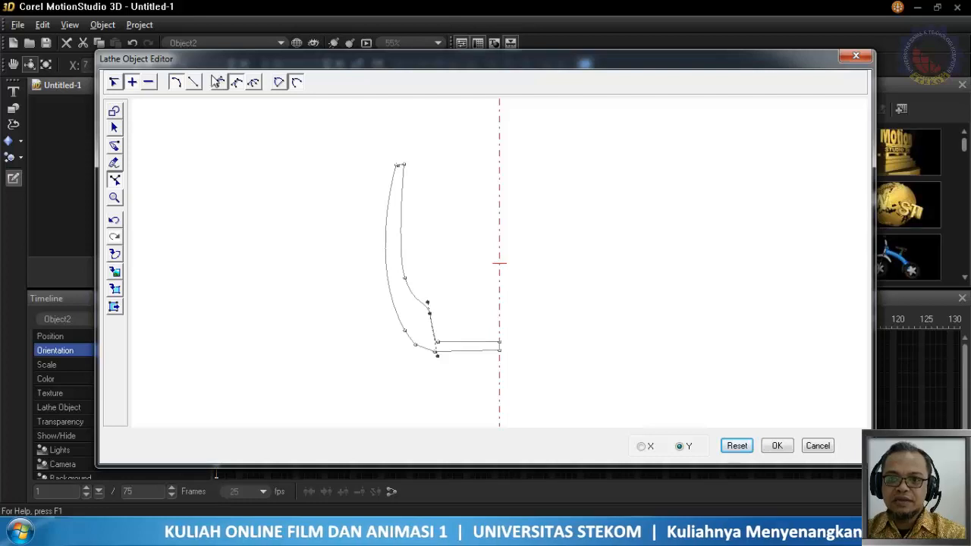
Straighten the segments at the inner bottom corner and lower the node above it so the inner wall runs parallel to the outer wall
{"action": "left_click", "coordinate": [195, 82]}
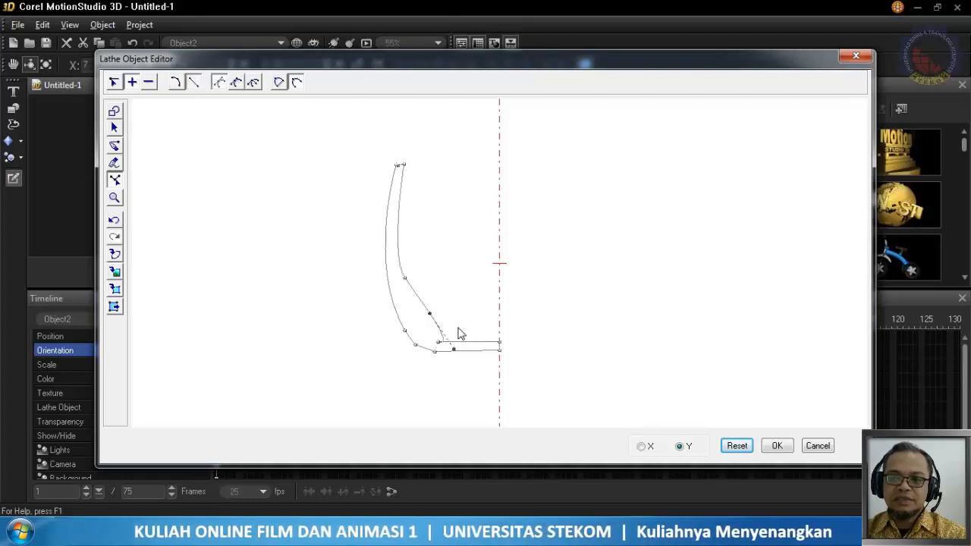
{"action": "left_click", "coordinate": [437, 344]}
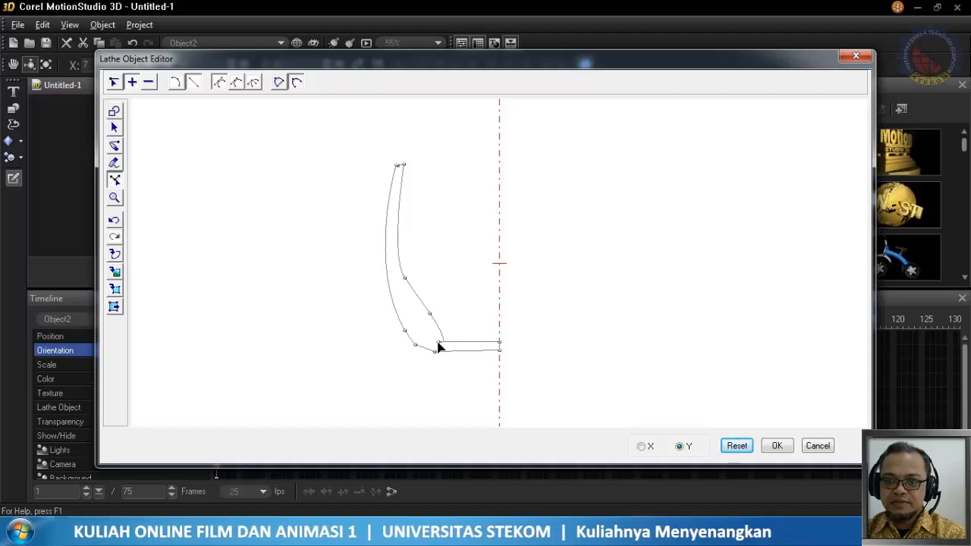
{"action": "left_click", "coordinate": [441, 344]}
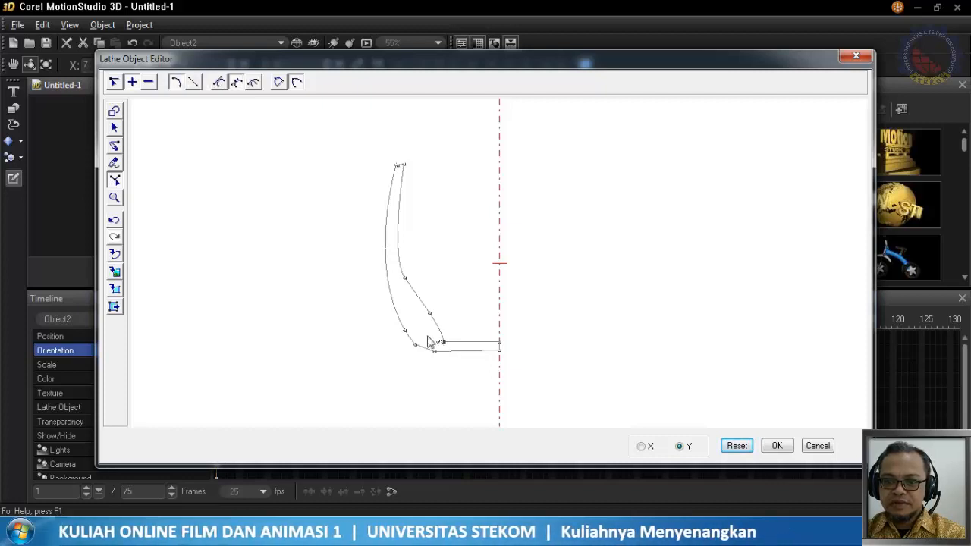
{"action": "left_click", "coordinate": [193, 88]}
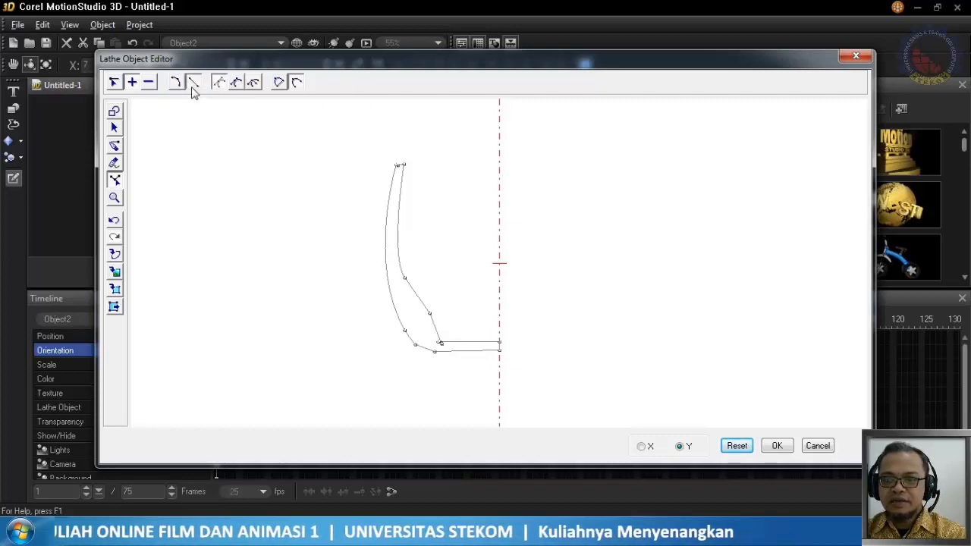
{"action": "left_click", "coordinate": [440, 343]}
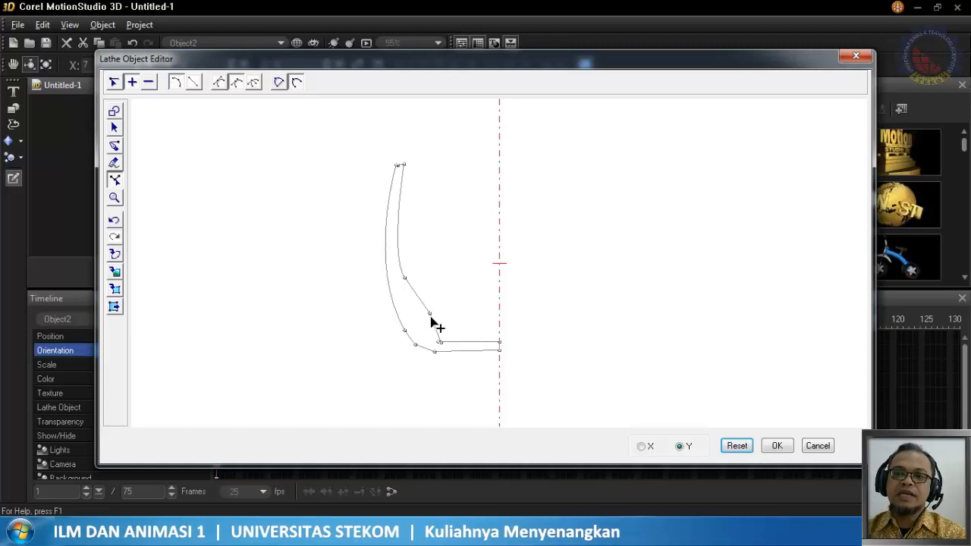
{"action": "left_click_drag", "start_coordinate": [430, 317], "coordinate": [421, 333]}
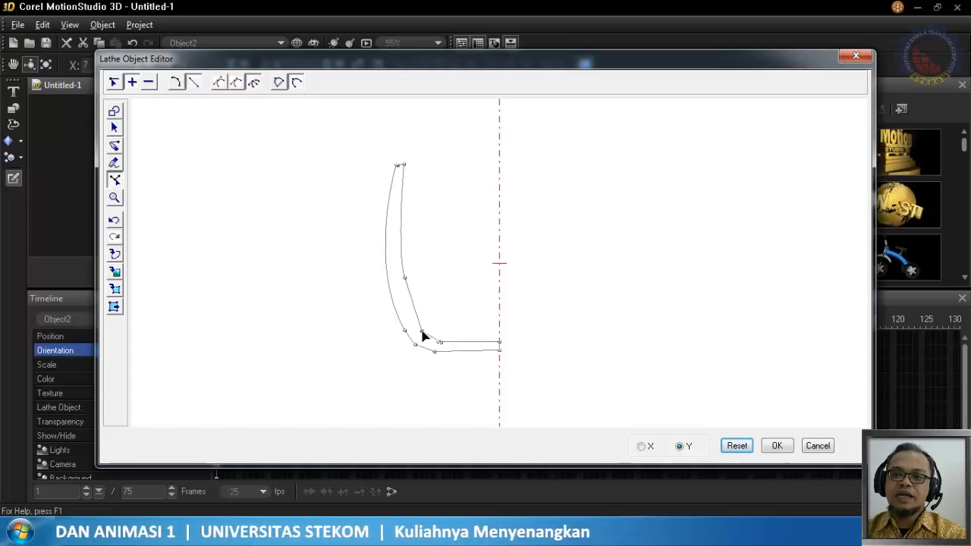
{"action": "left_click", "coordinate": [406, 281]}
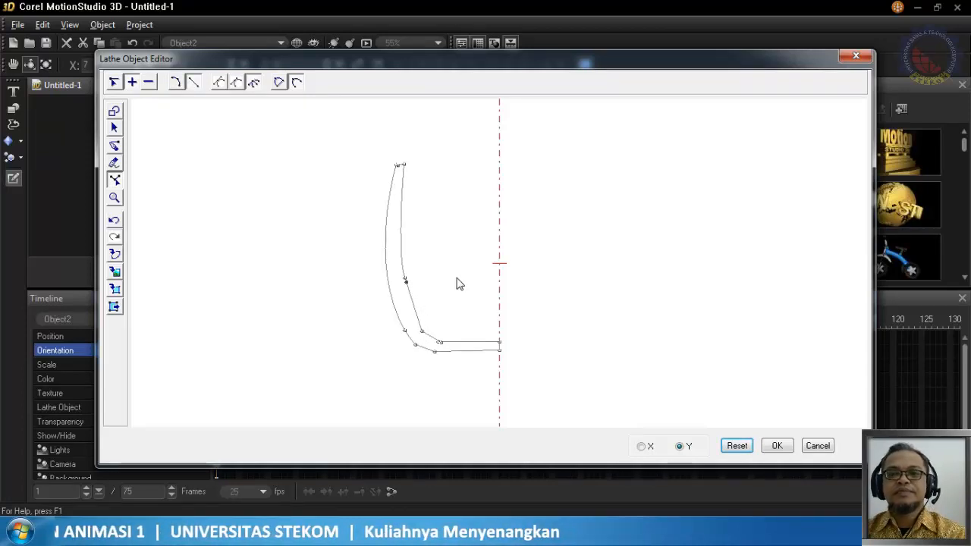
Apply the reshaped cup profile and rotate the lathe object to X 29, Y 50 to show its opening
{"action": "left_click", "coordinate": [777, 446]}
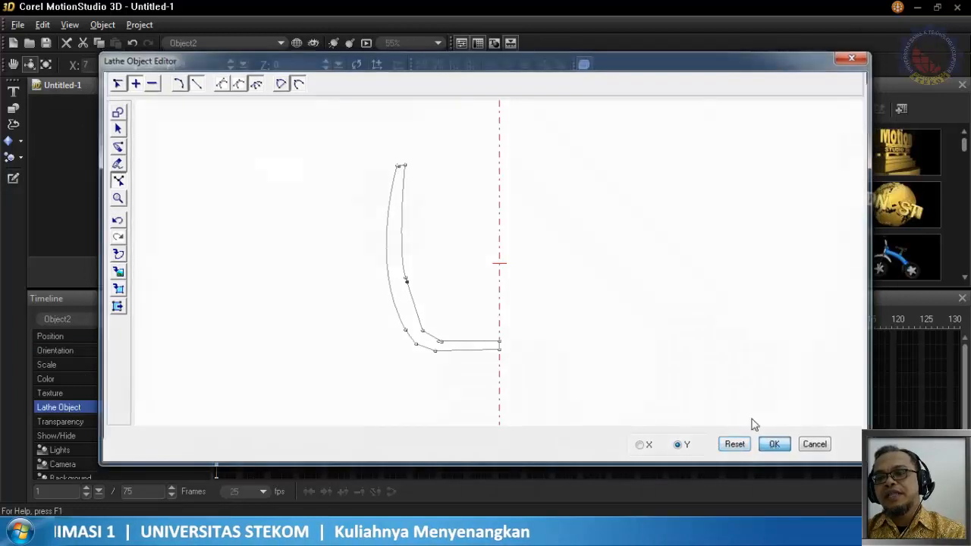
{"action": "left_click_drag", "start_coordinate": [331, 233], "coordinate": [338, 185]}
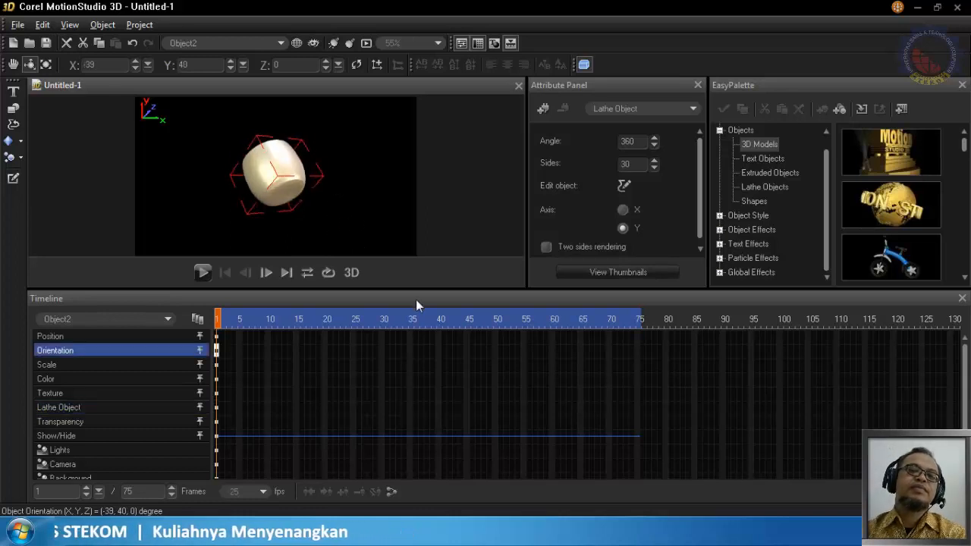
{"action": "left_click_drag", "start_coordinate": [318, 171], "coordinate": [312, 224]}
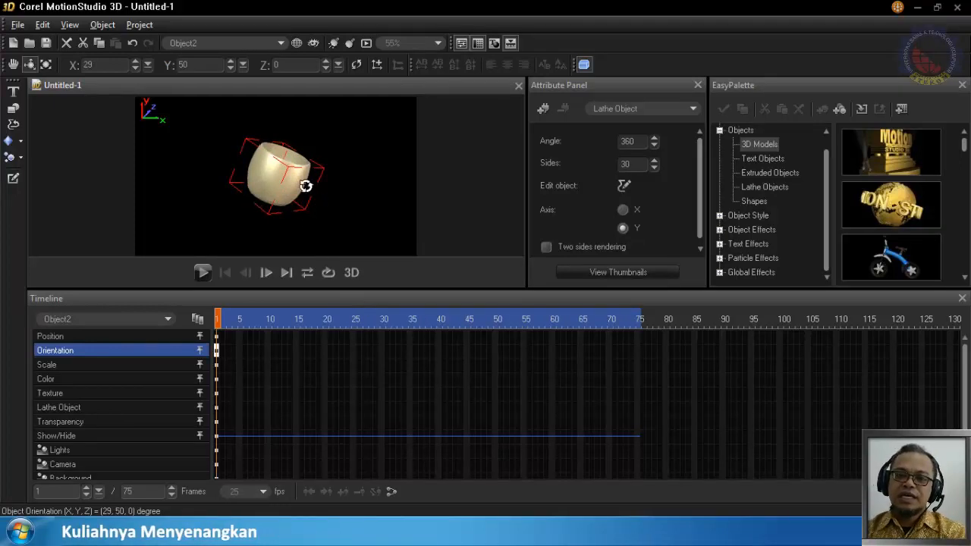
Rotate the cup to X 2, Y 28 for a side view and scale it to X 112, Y 147
{"action": "left_click_drag", "start_coordinate": [245, 190], "coordinate": [269, 184]}
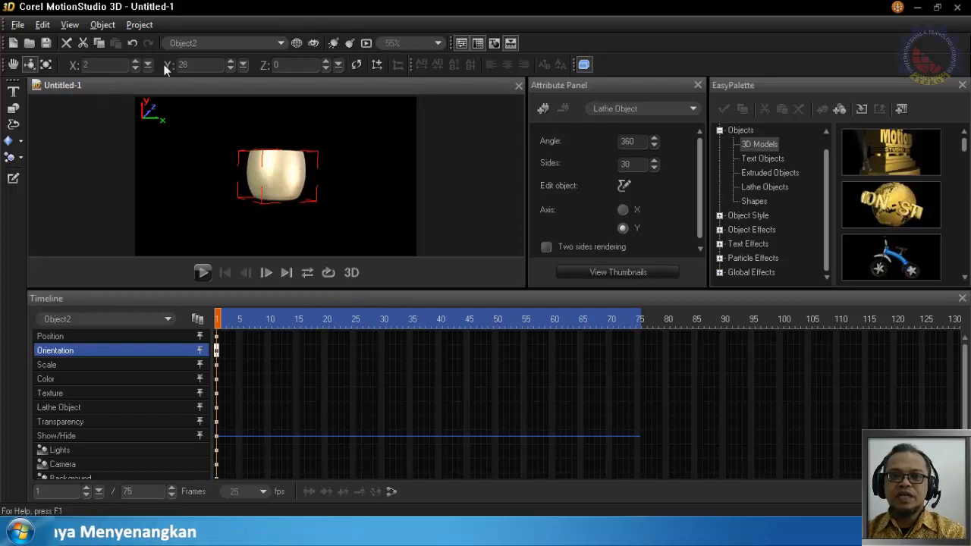
{"action": "left_click", "coordinate": [48, 65]}
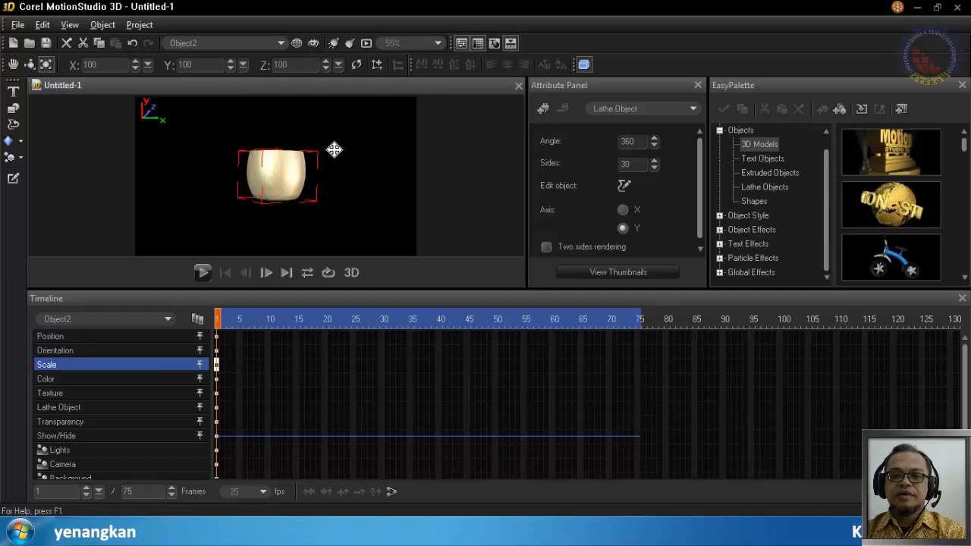
{"action": "left_click_drag", "start_coordinate": [334, 149], "coordinate": [360, 251]}
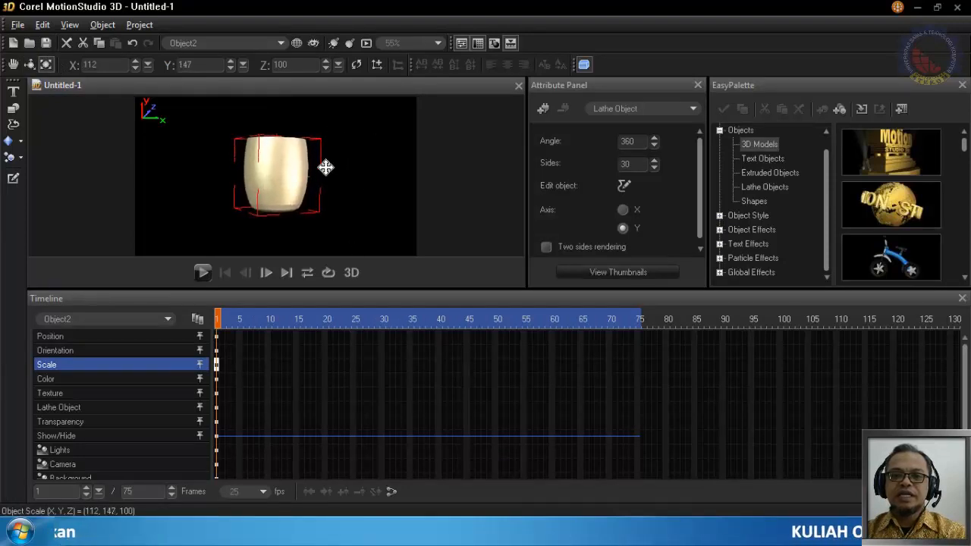
View the cup from above, scale it to X 103, Y 143 for a rounder rim, and rotate it to X 21, Y -22
{"action": "left_click", "coordinate": [28, 64]}
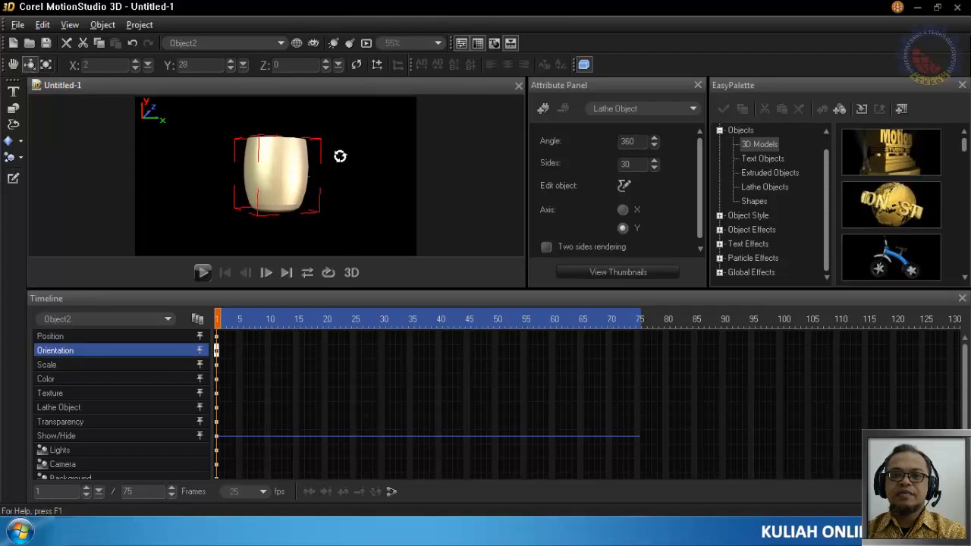
{"action": "left_click_drag", "start_coordinate": [340, 157], "coordinate": [323, 211]}
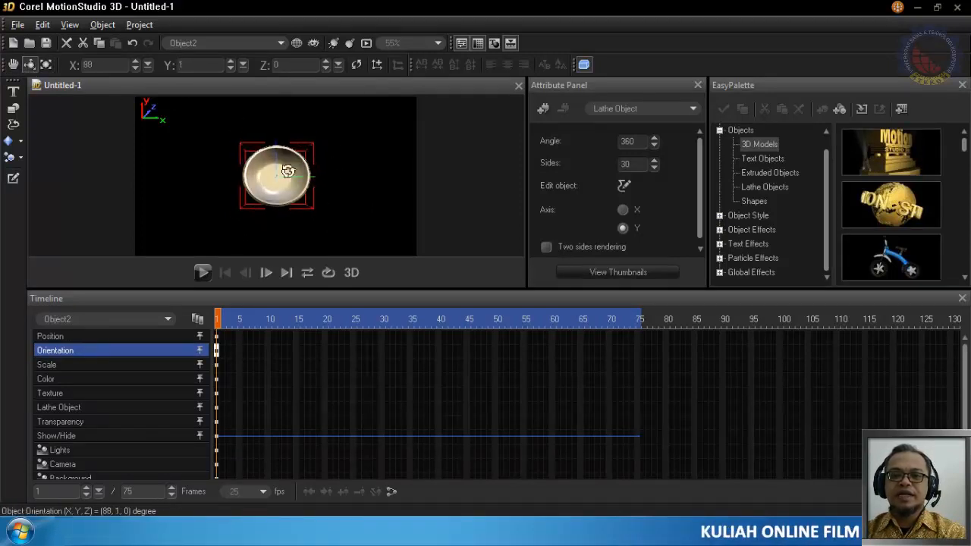
{"action": "left_click", "coordinate": [46, 64]}
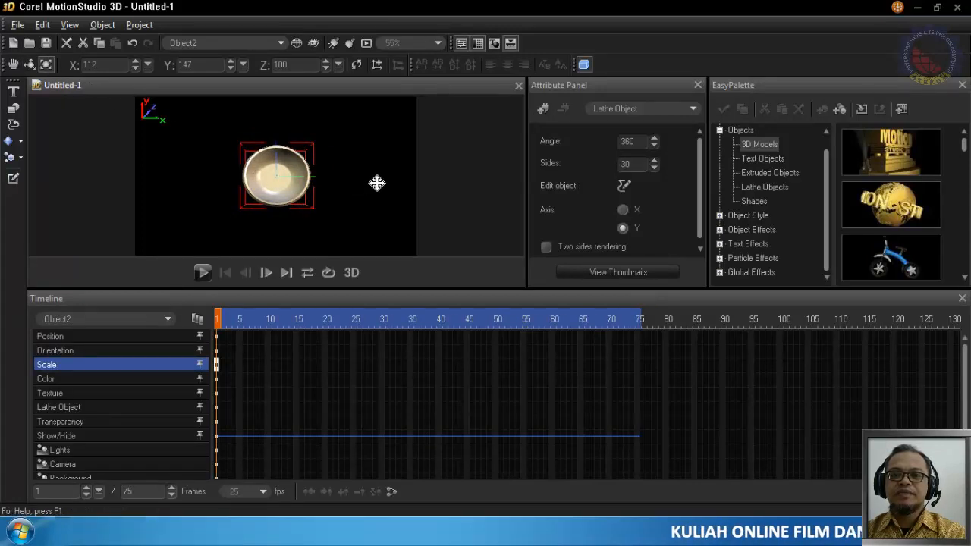
{"action": "left_click_drag", "start_coordinate": [379, 183], "coordinate": [357, 174]}
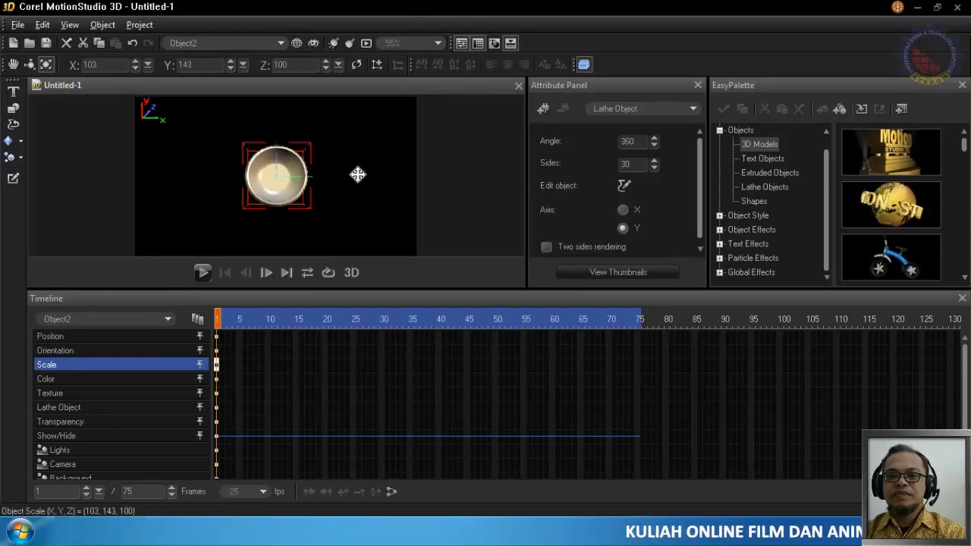
{"action": "left_click", "coordinate": [30, 64]}
{"action": "left_click_drag", "start_coordinate": [275, 184], "coordinate": [284, 149]}
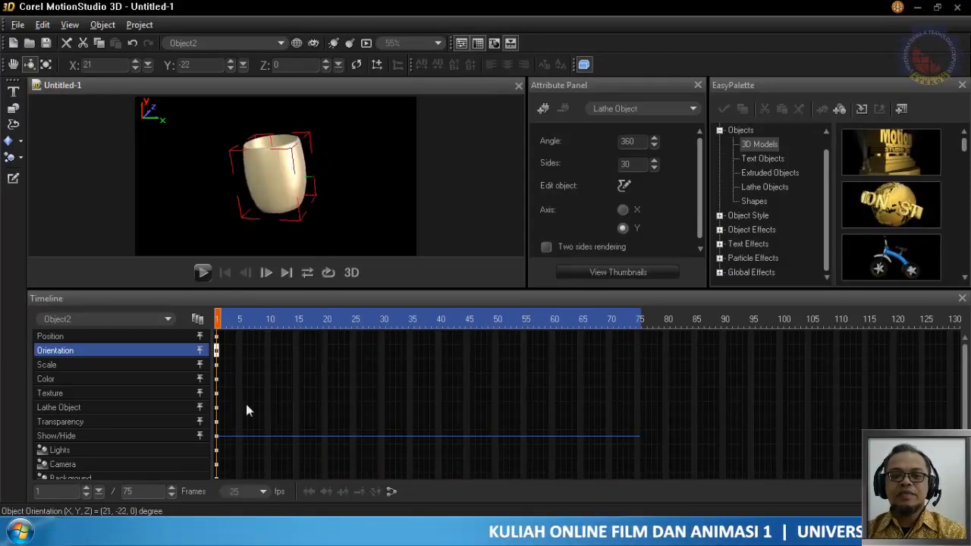
Draw a lid half-profile with a small knob as a path above the cup, from the inner rim to the rotation axis
{"action": "left_click", "coordinate": [14, 180]}
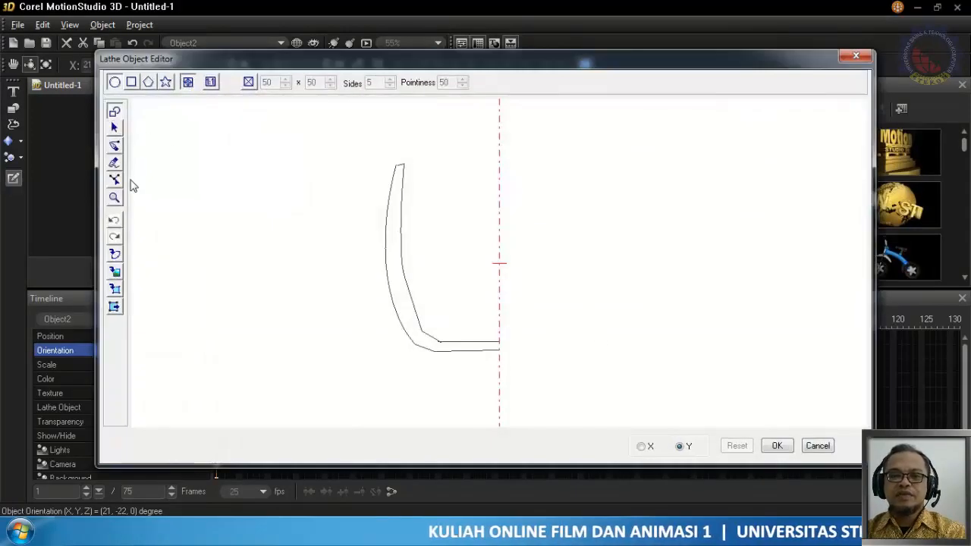
{"action": "left_click", "coordinate": [115, 145]}
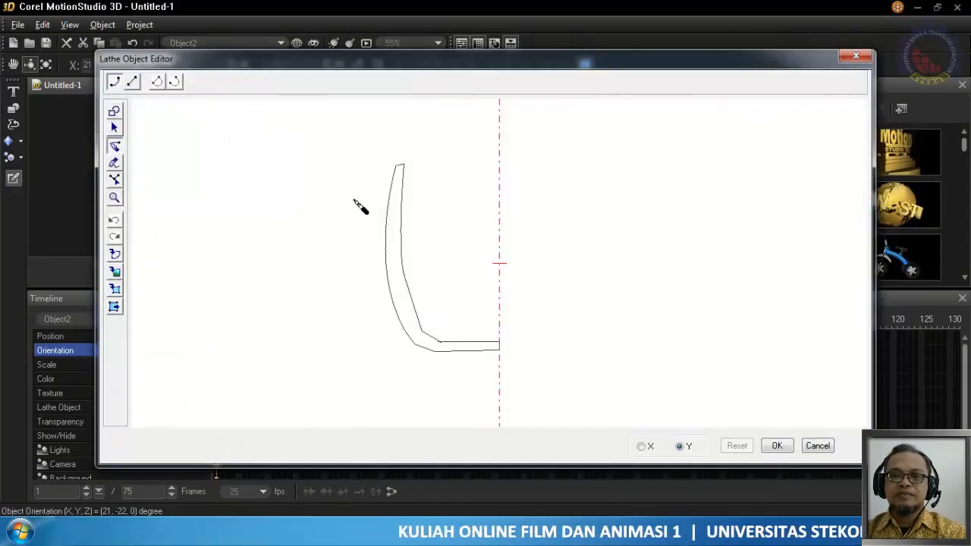
{"action": "left_click", "coordinate": [404, 168]}
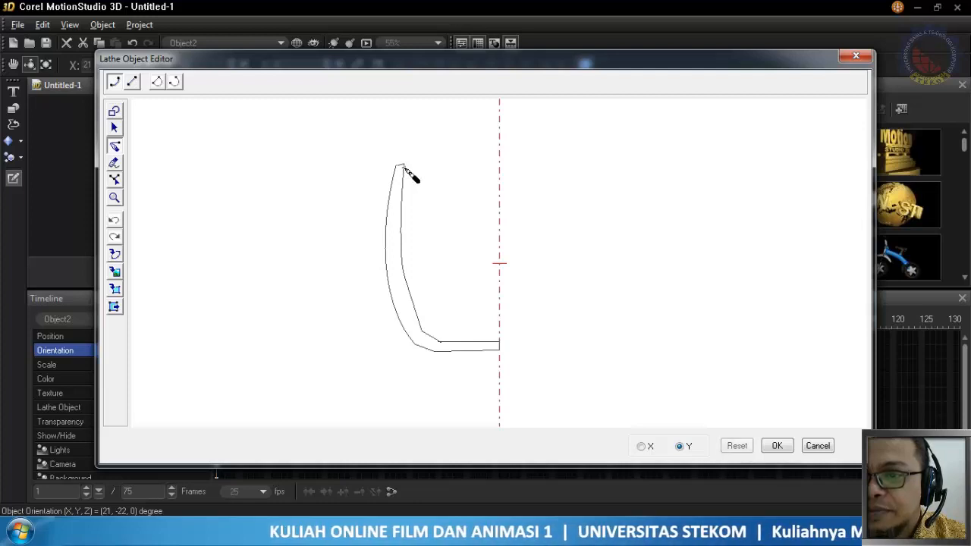
{"action": "left_click", "coordinate": [499, 170]}
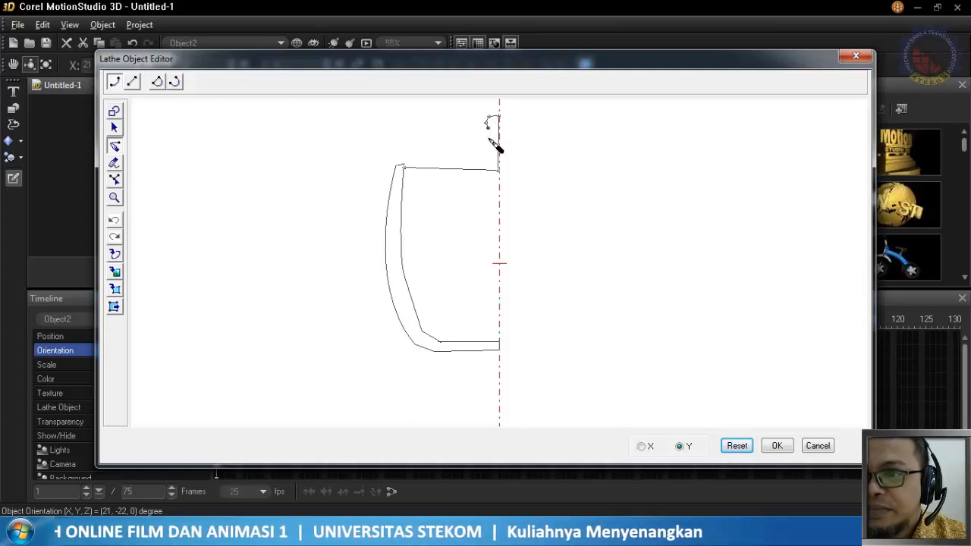
{"action": "left_click", "coordinate": [488, 138]}
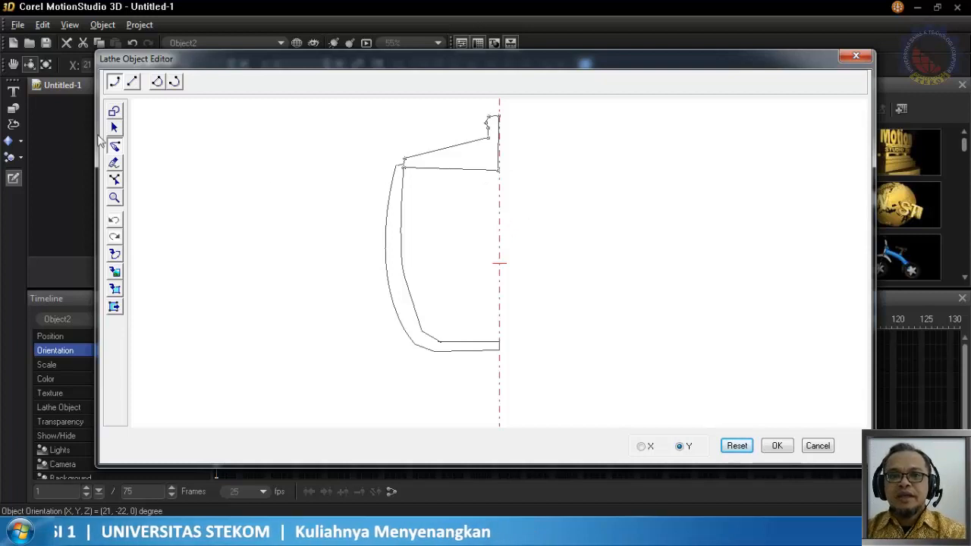
Align the lid's lower inner node with the rotation axis and curve the lid's upper edge using independent handles on the knob-base node
{"action": "left_click", "coordinate": [115, 128]}
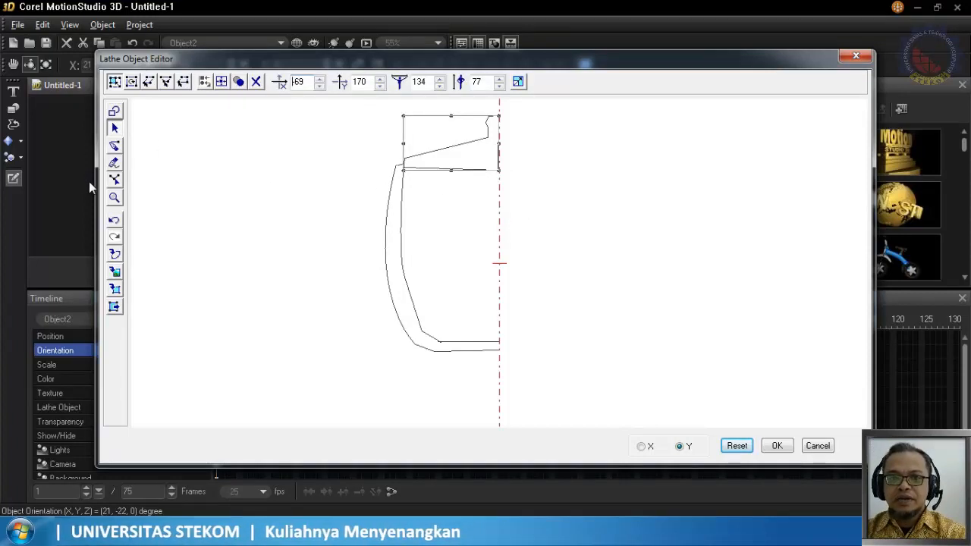
{"action": "left_click", "coordinate": [115, 179]}
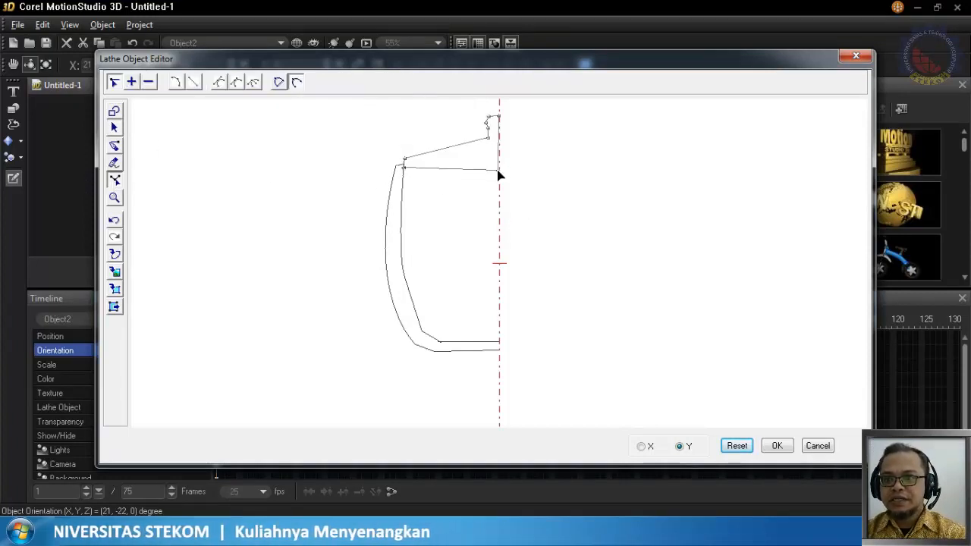
{"action": "left_click_drag", "start_coordinate": [498, 171], "coordinate": [500, 171]}
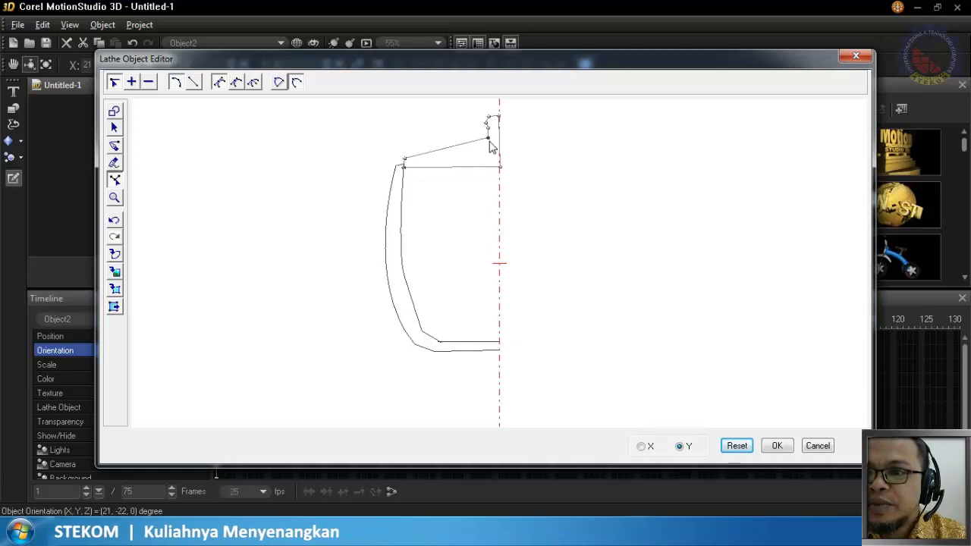
{"action": "left_click_drag", "start_coordinate": [487, 139], "coordinate": [459, 145]}
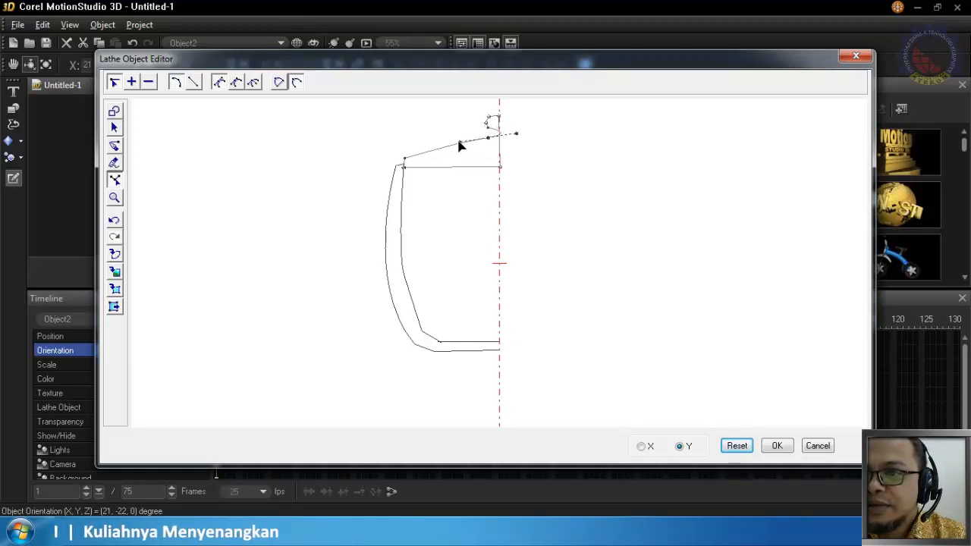
{"action": "left_click", "coordinate": [254, 84]}
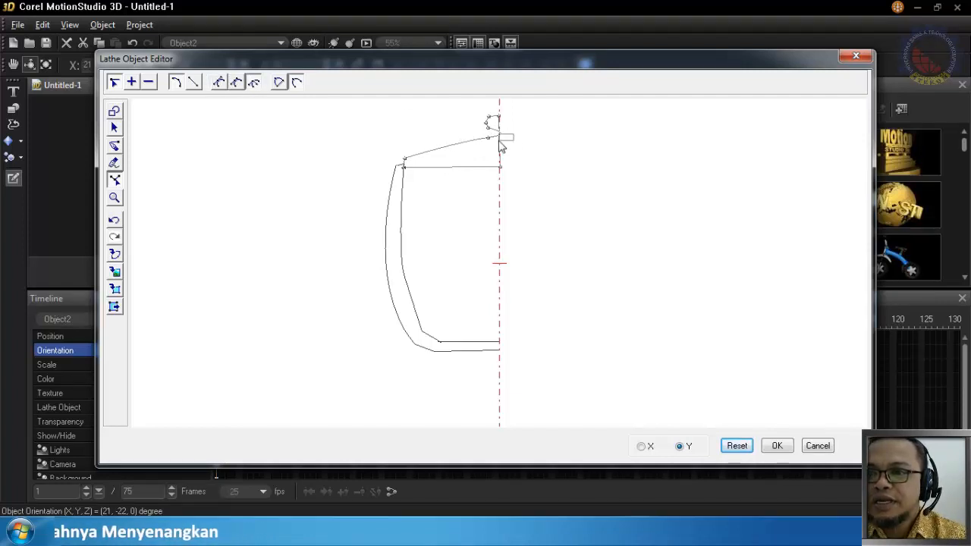
{"action": "left_click", "coordinate": [487, 139]}
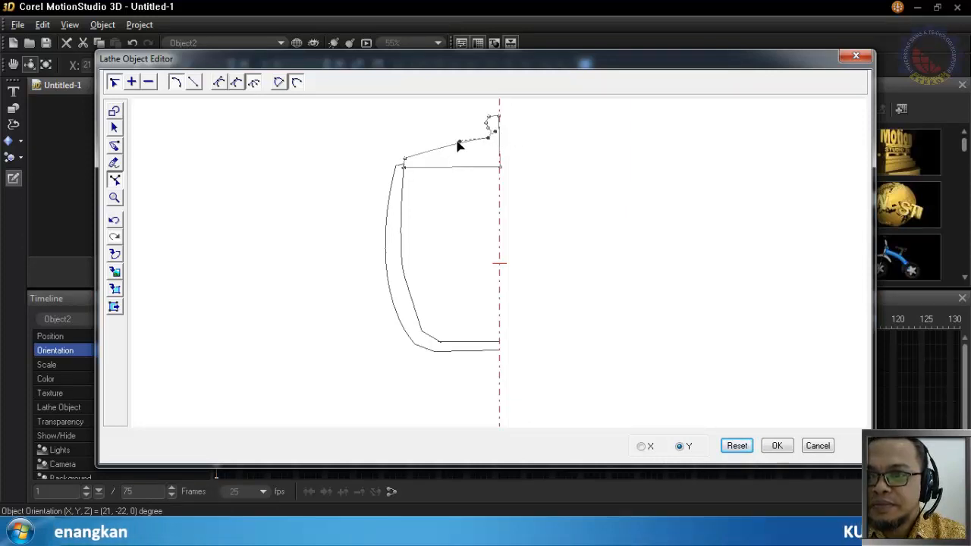
{"action": "left_click_drag", "start_coordinate": [455, 147], "coordinate": [438, 149]}
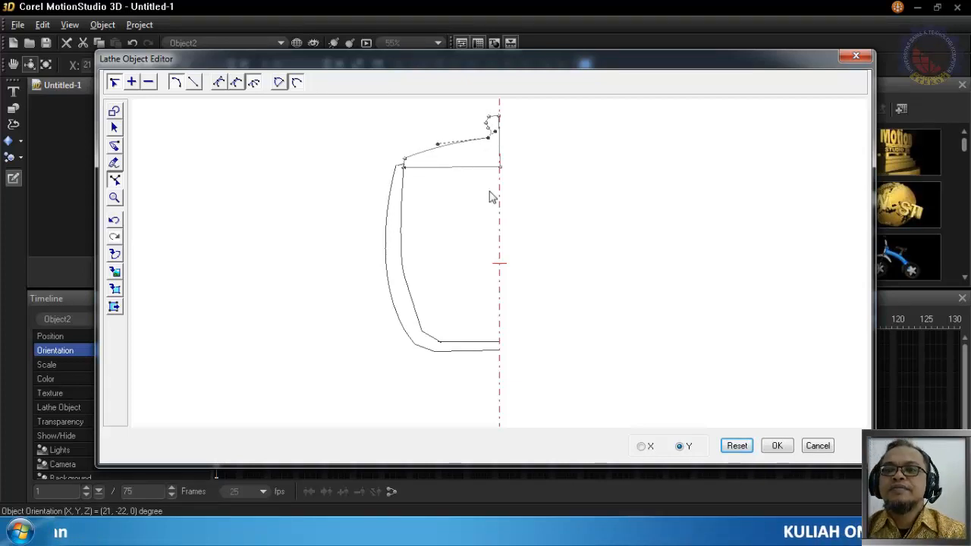
Apply the profile with the lid and rotate the lathe object to X 1, Y 54
{"action": "left_click", "coordinate": [778, 446]}
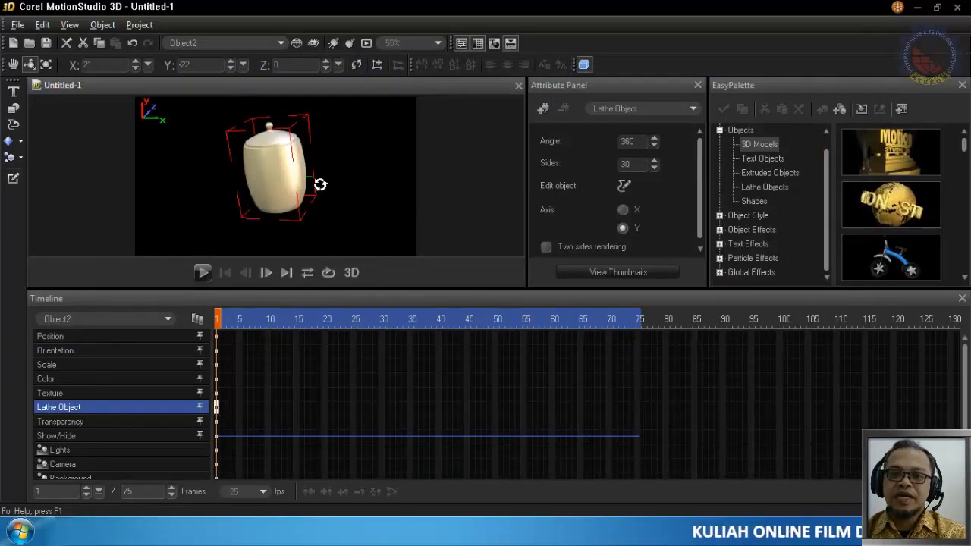
{"action": "left_click_drag", "start_coordinate": [319, 182], "coordinate": [367, 173]}
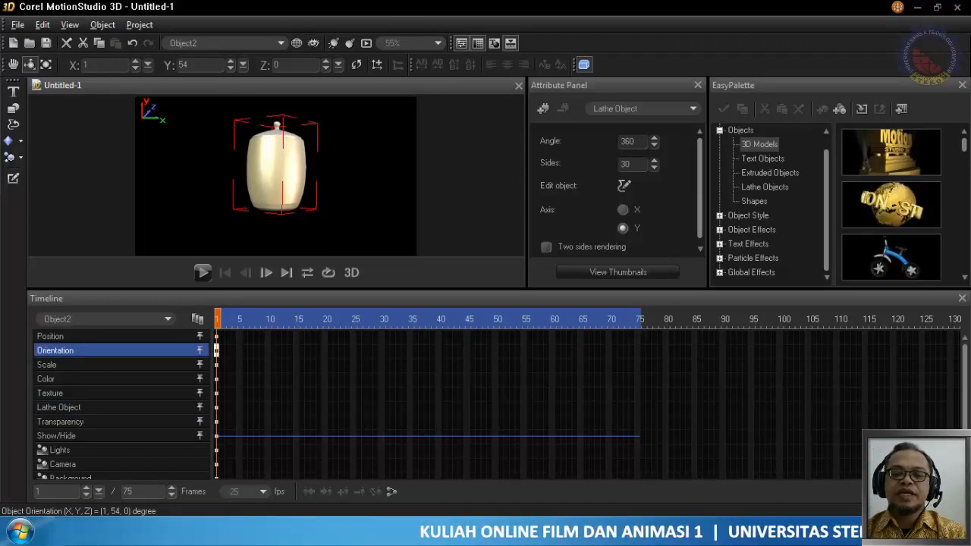
Widen the lid's knob by moving its base, neck and top nodes away from the rotation axis
{"action": "left_click", "coordinate": [13, 179]}
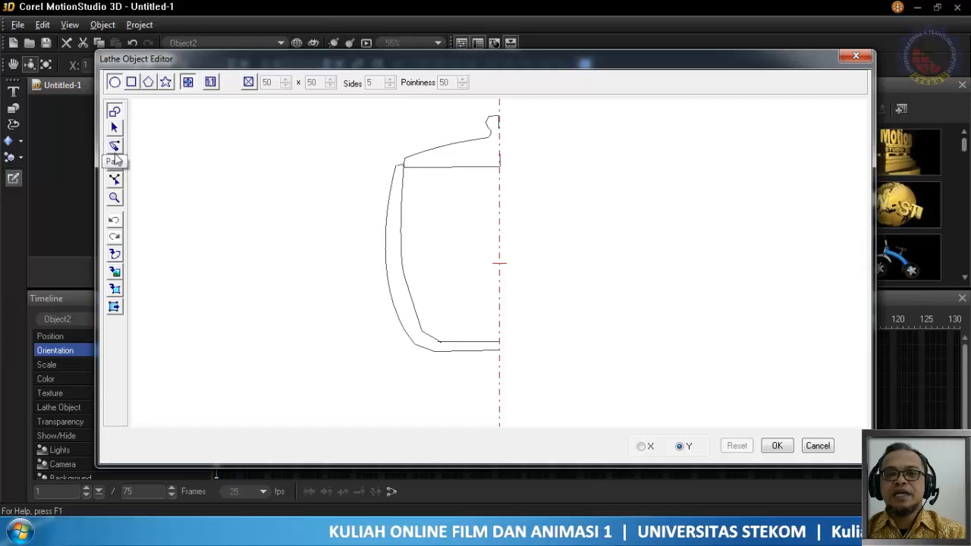
{"action": "left_click", "coordinate": [114, 180]}
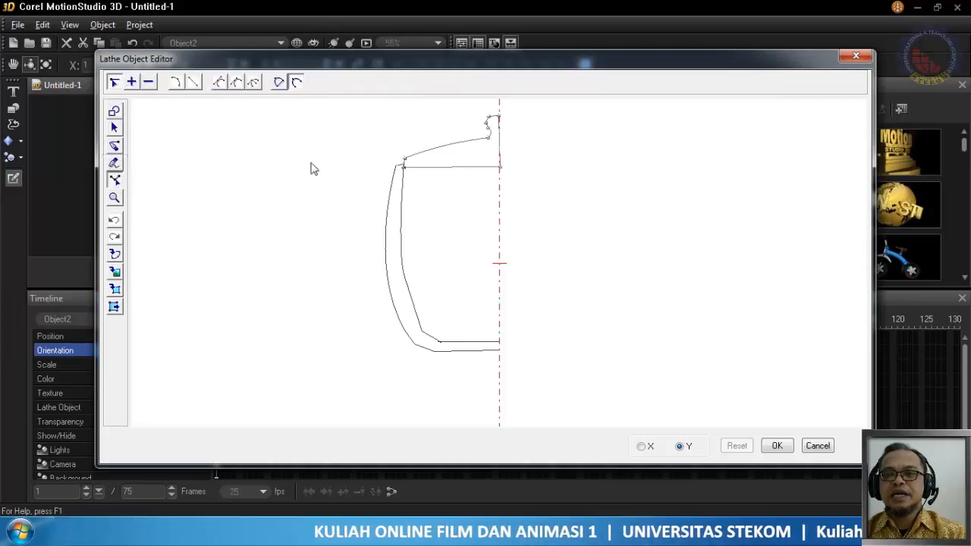
{"action": "left_click", "coordinate": [487, 141]}
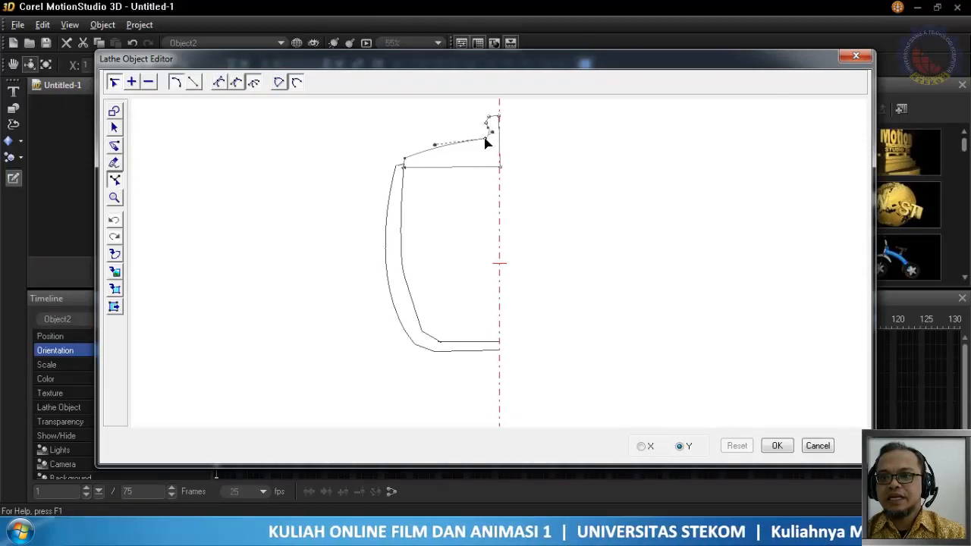
{"action": "left_click_drag", "start_coordinate": [479, 139], "coordinate": [479, 118]}
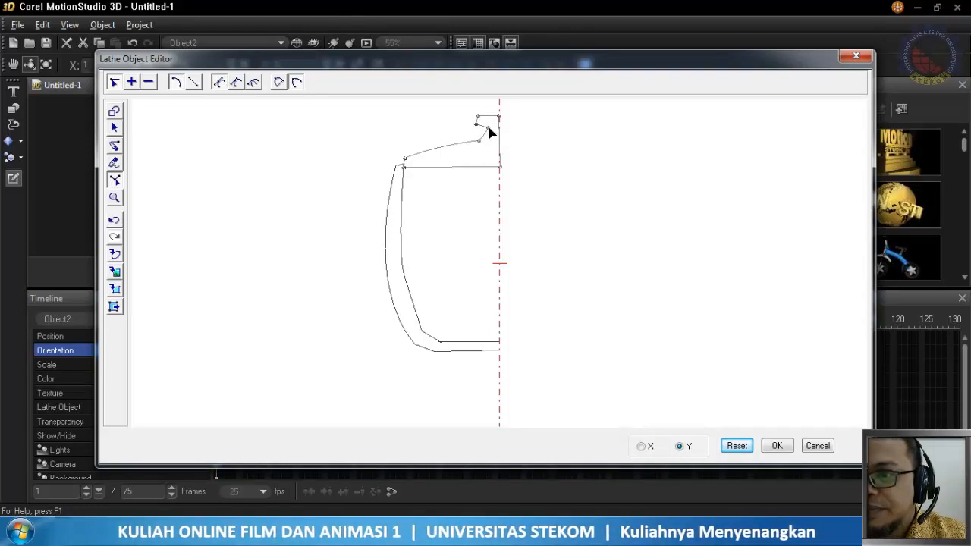
{"action": "left_click_drag", "start_coordinate": [488, 128], "coordinate": [484, 133]}
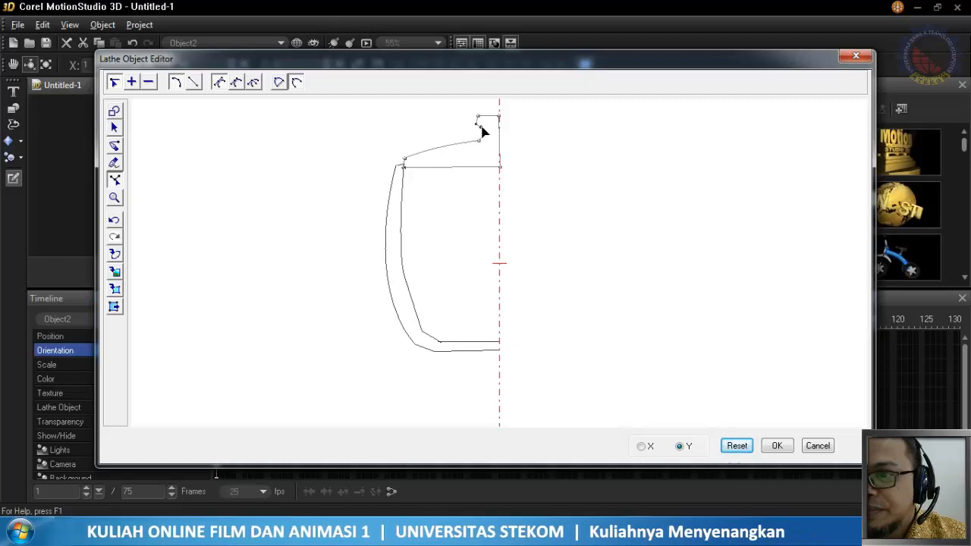
{"action": "left_click_drag", "start_coordinate": [481, 127], "coordinate": [484, 128]}
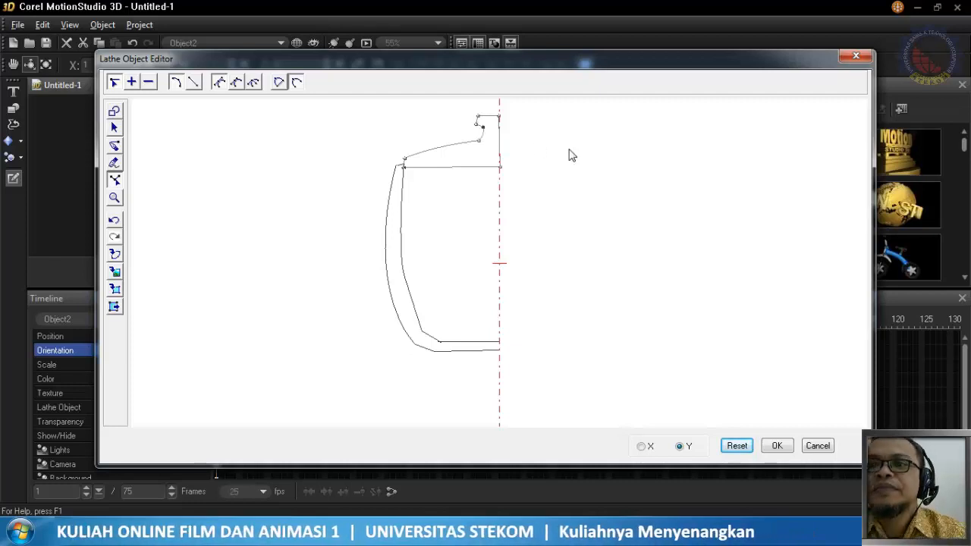
Apply the widened knob profile and rotate the lidded cup to X 29, Y 22
{"action": "left_click", "coordinate": [778, 445]}
{"action": "mouse_move", "coordinate": [256, 163]}
{"action": "left_mouse_down"}
{"action": "mouse_move", "coordinate": [256, 145]}
{"action": "mouse_move", "coordinate": [262, 181]}
{"action": "mouse_move", "coordinate": [217, 189]}
{"action": "mouse_move", "coordinate": [202, 143]}
{"action": "mouse_move", "coordinate": [270, 204]}
{"action": "mouse_move", "coordinate": [243, 210]}
{"action": "mouse_move", "coordinate": [141, 162]}
{"action": "mouse_move", "coordinate": [278, 174]}
{"action": "mouse_move", "coordinate": [260, 157]}
{"action": "mouse_move", "coordinate": [244, 161]}
{"action": "left_mouse_up"}
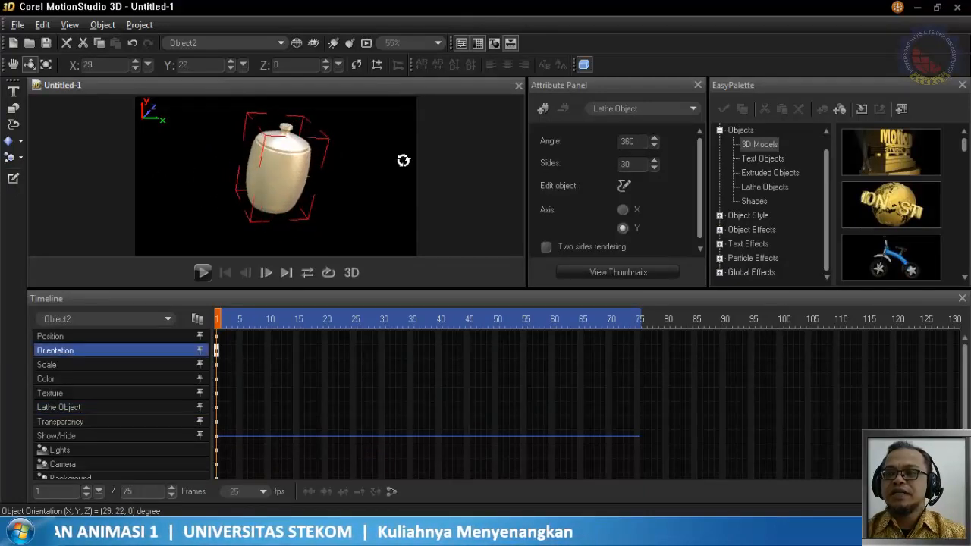
Apply the blue patterned material from the Ceramics gallery to the lidded cup and rotate it to X -49, Y 127
{"action": "left_click", "coordinate": [721, 217]}
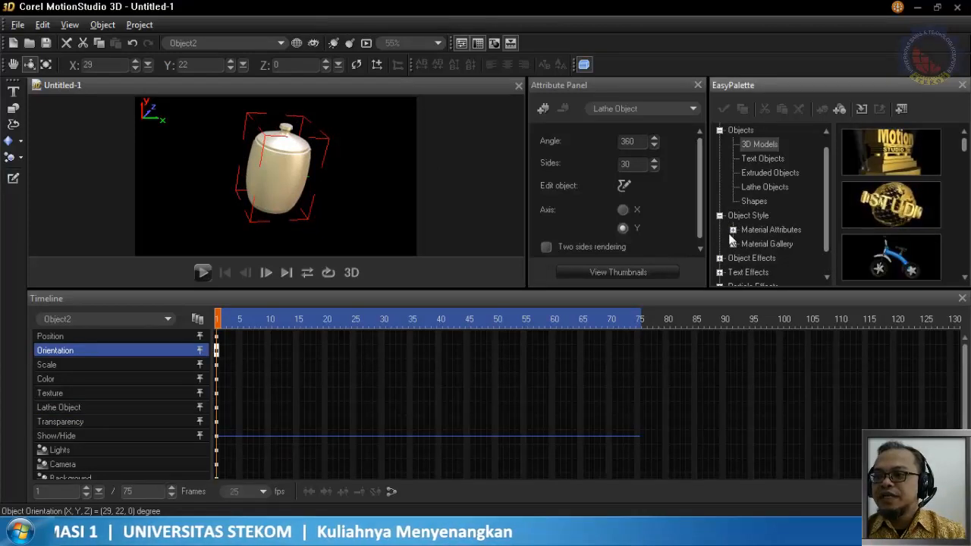
{"action": "left_click", "coordinate": [733, 244]}
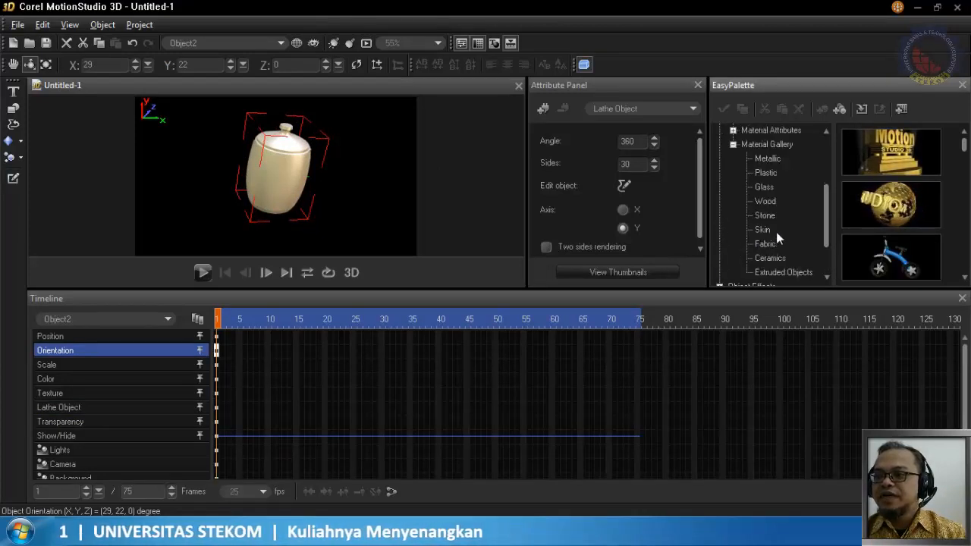
{"action": "left_click", "coordinate": [769, 258]}
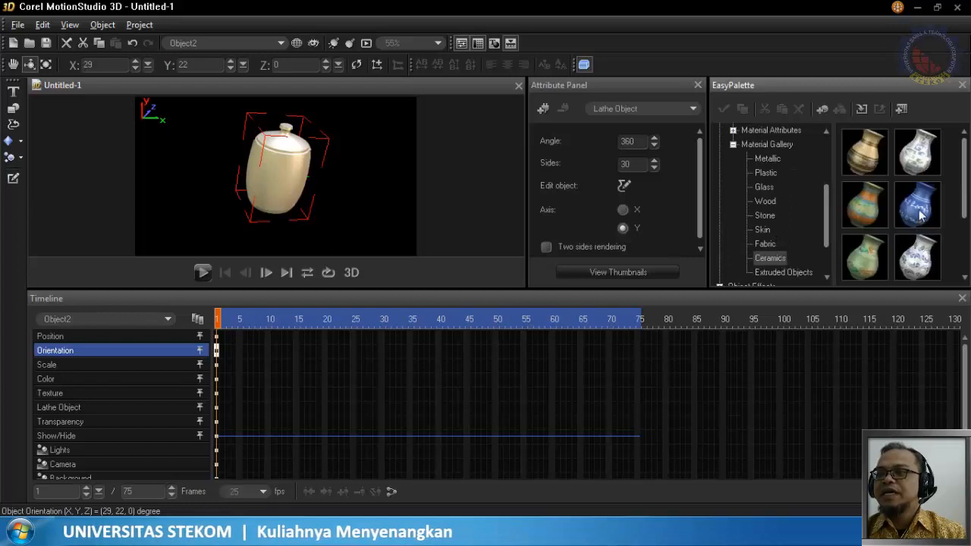
{"action": "left_click_drag", "start_coordinate": [920, 217], "coordinate": [381, 202]}
{"action": "left_click_drag", "start_coordinate": [290, 178], "coordinate": [352, 143]}
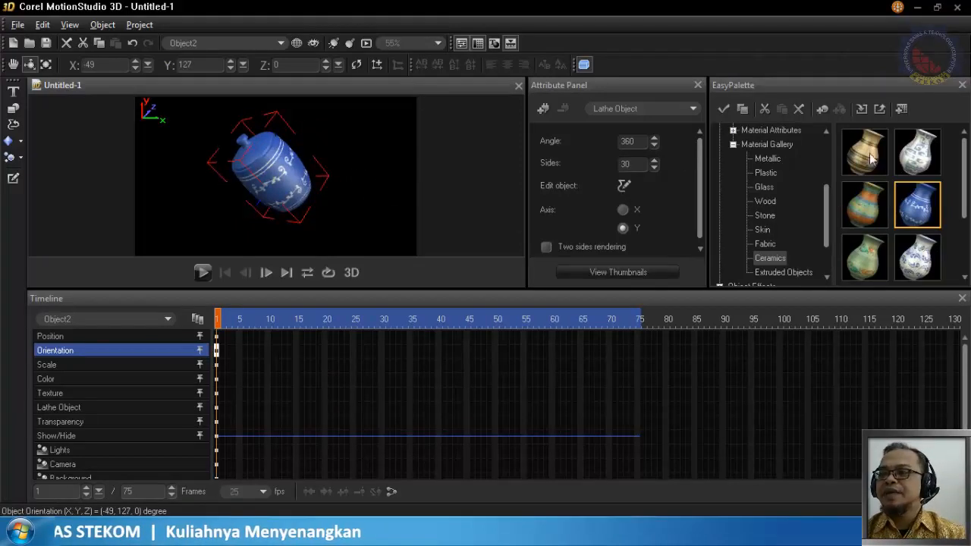
Try the brown striped ceramic, apply the white ceramic with blue pattern instead, and rotate the lidded cup to X 62, Y 22
{"action": "left_click_drag", "start_coordinate": [871, 157], "coordinate": [288, 205]}
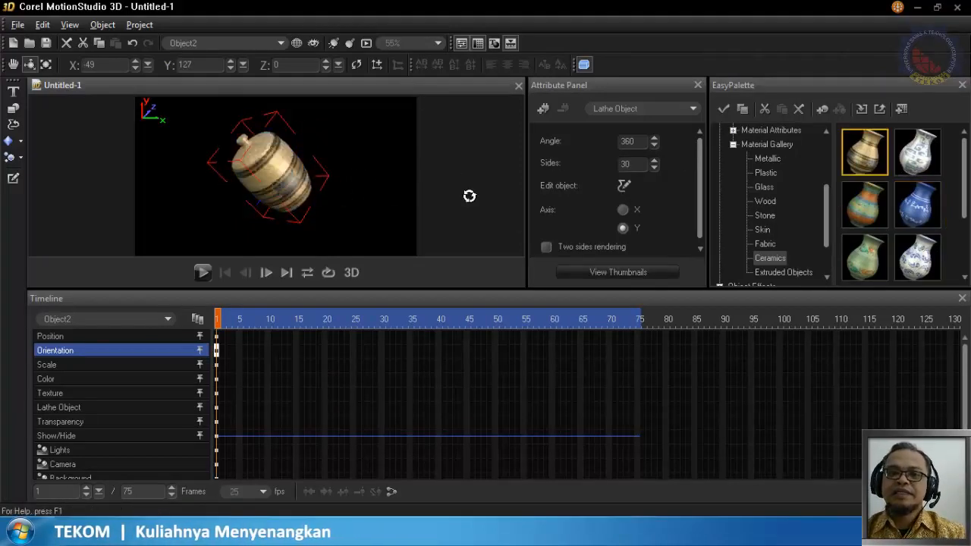
{"action": "left_click_drag", "start_coordinate": [939, 171], "coordinate": [205, 251]}
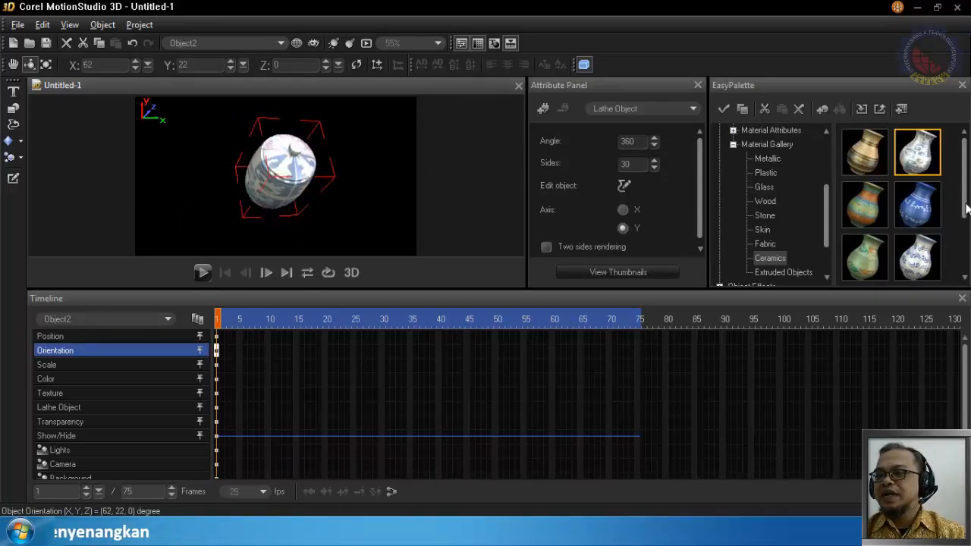
Apply the cream ceramic with blue scrolls to the lidded cup and rotate it to X 46, Y -42
{"action": "scroll", "coordinate": [967, 208], "scroll_direction": "down", "scroll_amount": 3}
{"action": "left_click", "coordinate": [871, 224]}
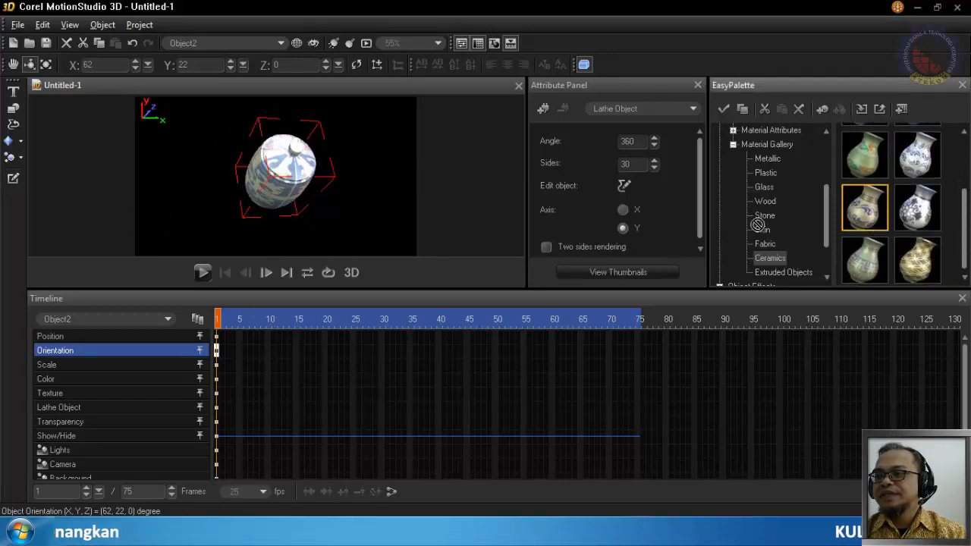
{"action": "left_click_drag", "start_coordinate": [255, 193], "coordinate": [258, 189]}
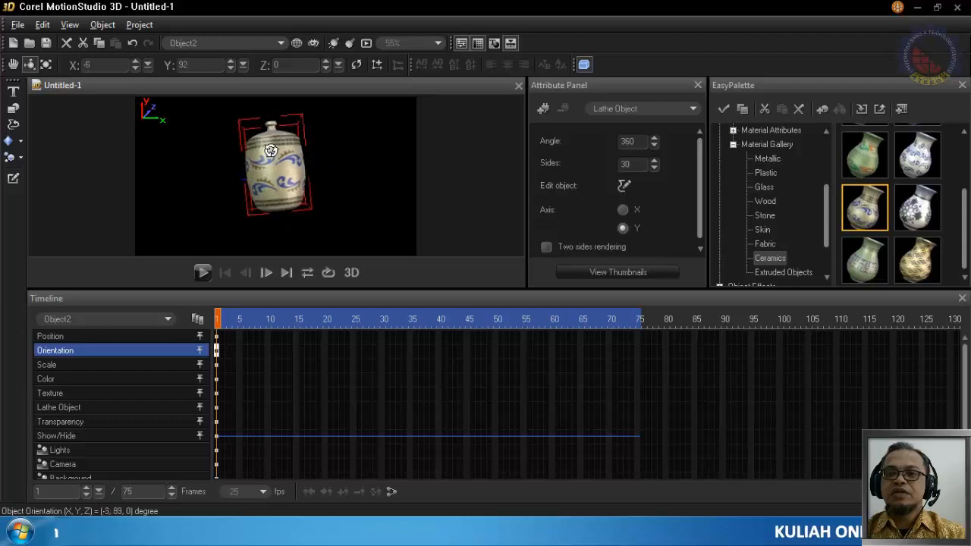
{"action": "left_click_drag", "start_coordinate": [266, 171], "coordinate": [188, 183]}
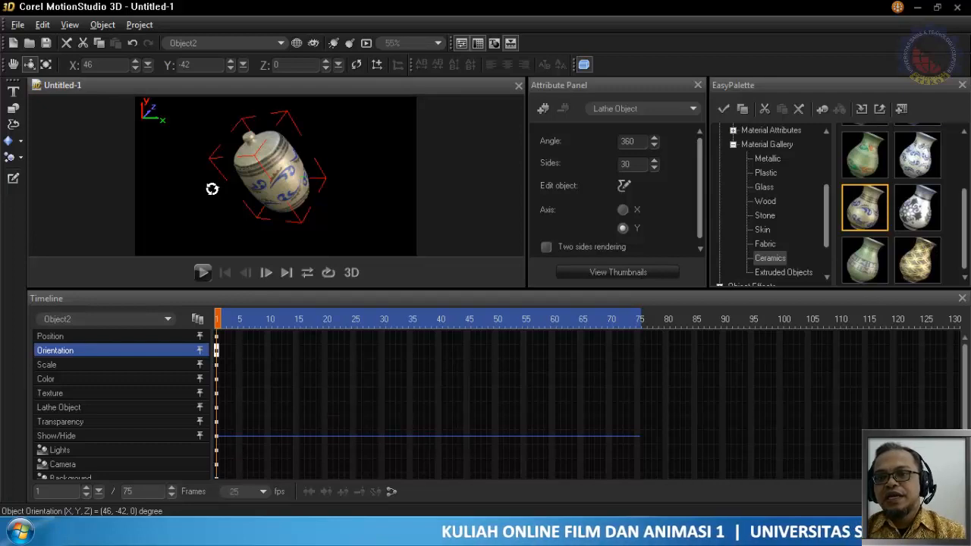
Apply the first white material from the Glass gallery to the lidded cup and rotate it to X 40, Y -10
{"action": "left_click", "coordinate": [765, 199]}
{"action": "left_click", "coordinate": [764, 187]}
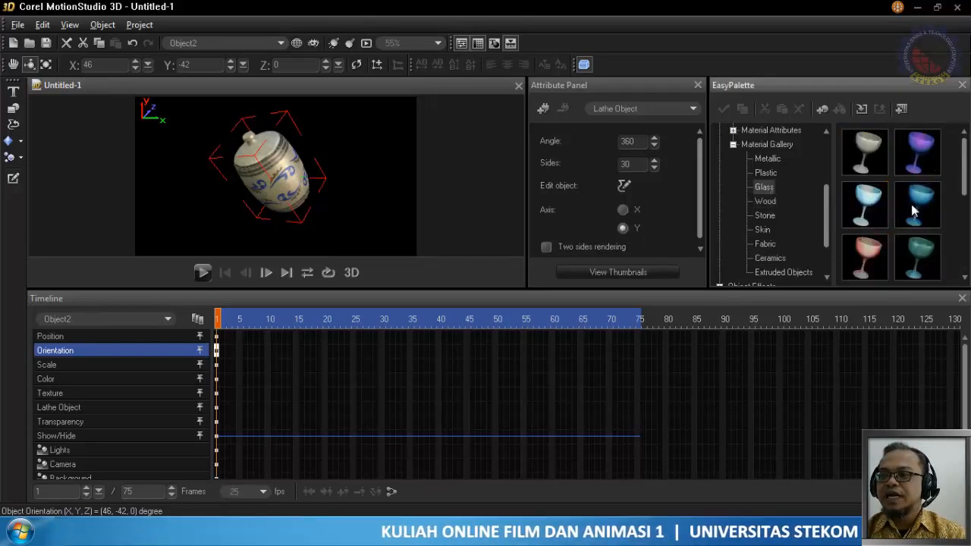
{"action": "left_click_drag", "start_coordinate": [878, 149], "coordinate": [327, 173]}
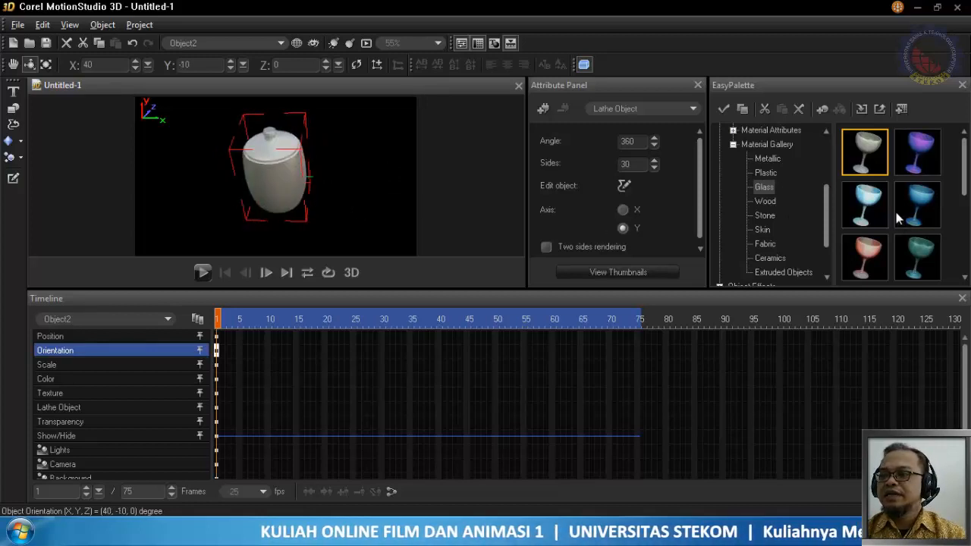
Apply the reddish-brown material from the Wood gallery to the lidded cup and rotate it to X 46, Y 5
{"action": "left_click", "coordinate": [766, 202]}
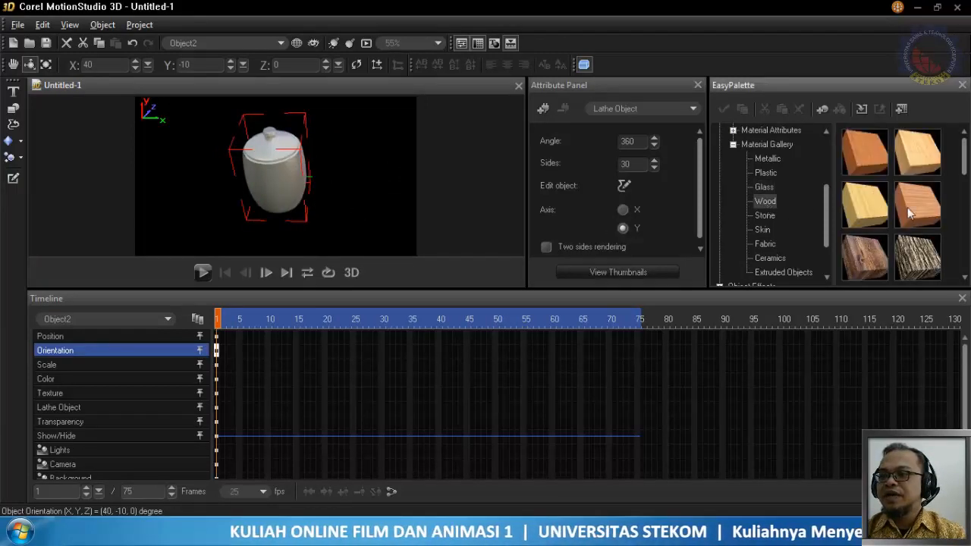
{"action": "left_click_drag", "start_coordinate": [872, 141], "coordinate": [273, 188]}
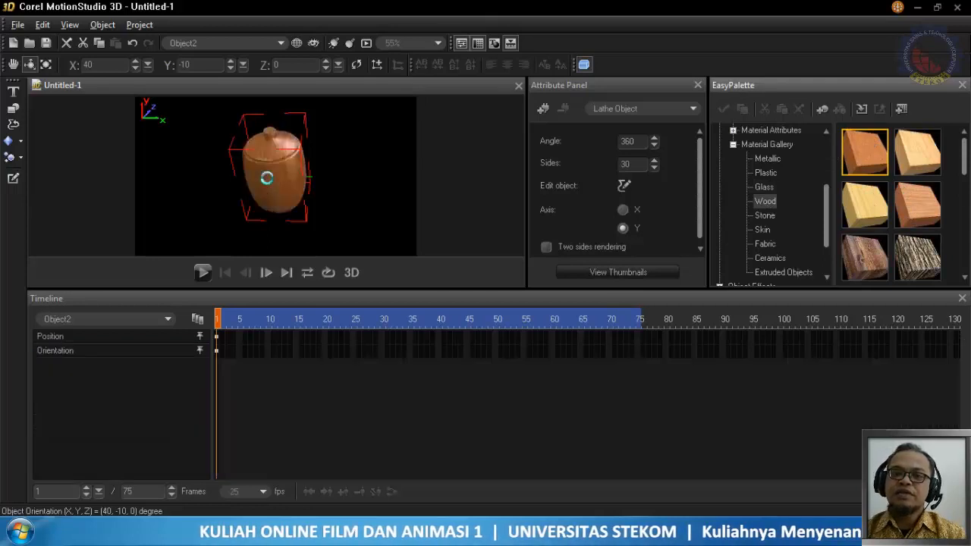
{"action": "mouse_move", "coordinate": [359, 178]}
{"action": "left_mouse_down"}
{"action": "mouse_move", "coordinate": [332, 182]}
{"action": "mouse_move", "coordinate": [349, 154]}
{"action": "mouse_move", "coordinate": [364, 210]}
{"action": "mouse_move", "coordinate": [409, 182]}
{"action": "mouse_move", "coordinate": [358, 148]}
{"action": "mouse_move", "coordinate": [328, 182]}
{"action": "mouse_move", "coordinate": [356, 204]}
{"action": "mouse_move", "coordinate": [368, 181]}
{"action": "left_mouse_up"}
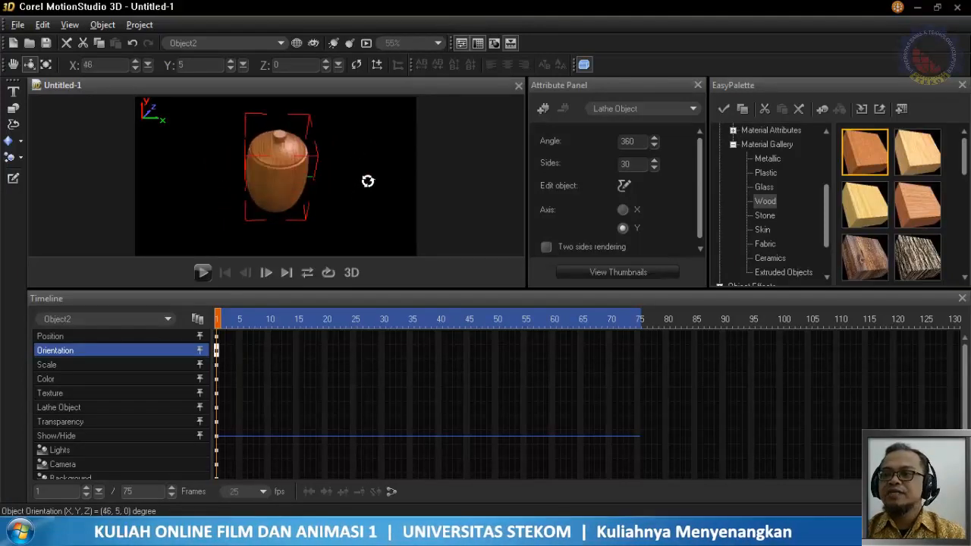
Try the glossy silver metal, apply the mottled purple-grey material from the Metallic gallery instead, and rotate the lidded cup to X -10, Y -52
{"action": "left_click", "coordinate": [777, 158]}
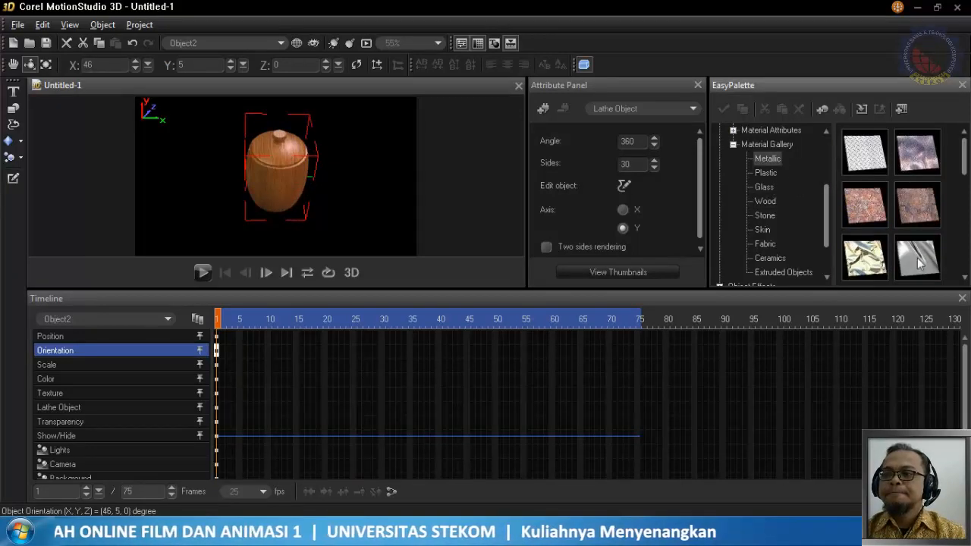
{"action": "left_click_drag", "start_coordinate": [918, 262], "coordinate": [425, 185]}
{"action": "left_click_drag", "start_coordinate": [271, 176], "coordinate": [352, 175]}
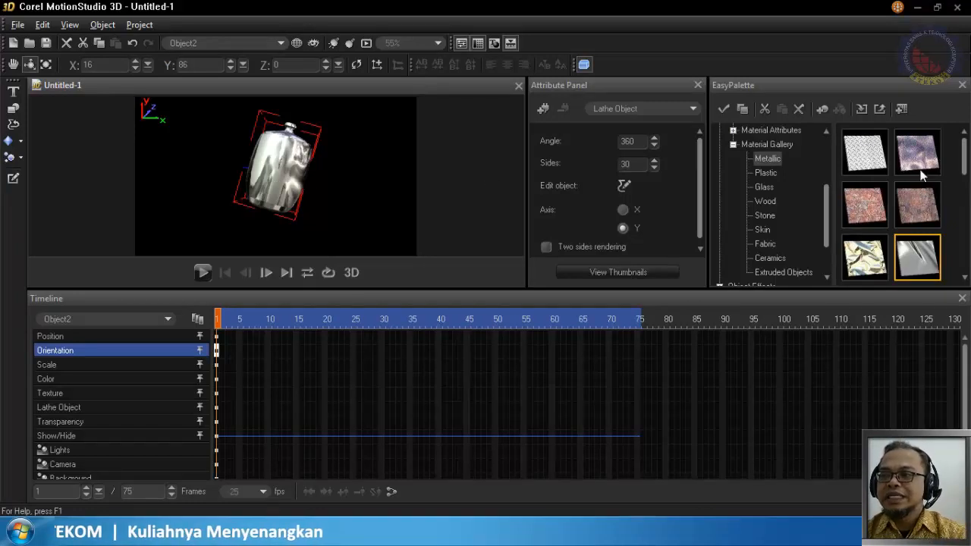
{"action": "left_click_drag", "start_coordinate": [926, 166], "coordinate": [380, 167]}
{"action": "left_click_drag", "start_coordinate": [294, 178], "coordinate": [204, 156]}
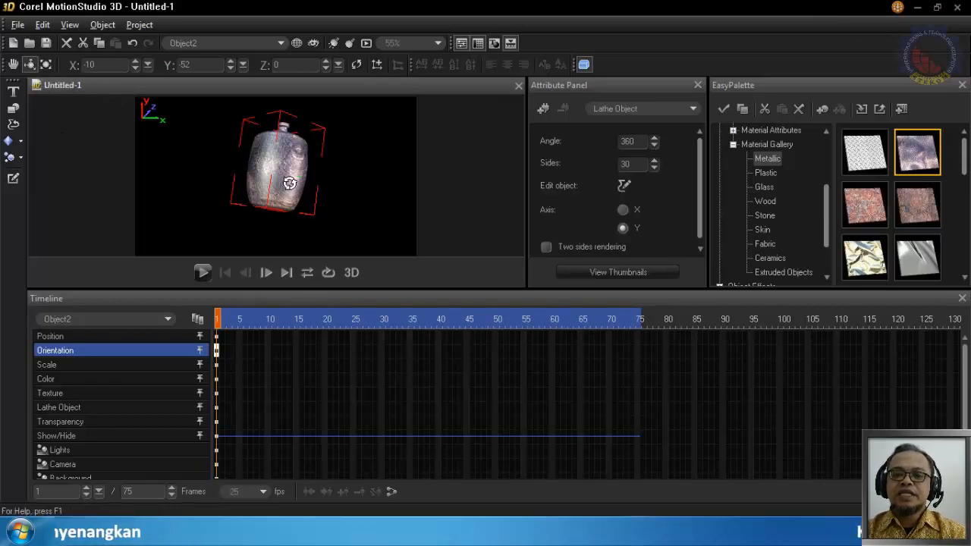
Move the lidded cup to position X -229, Y -13
{"action": "left_click", "coordinate": [13, 65]}
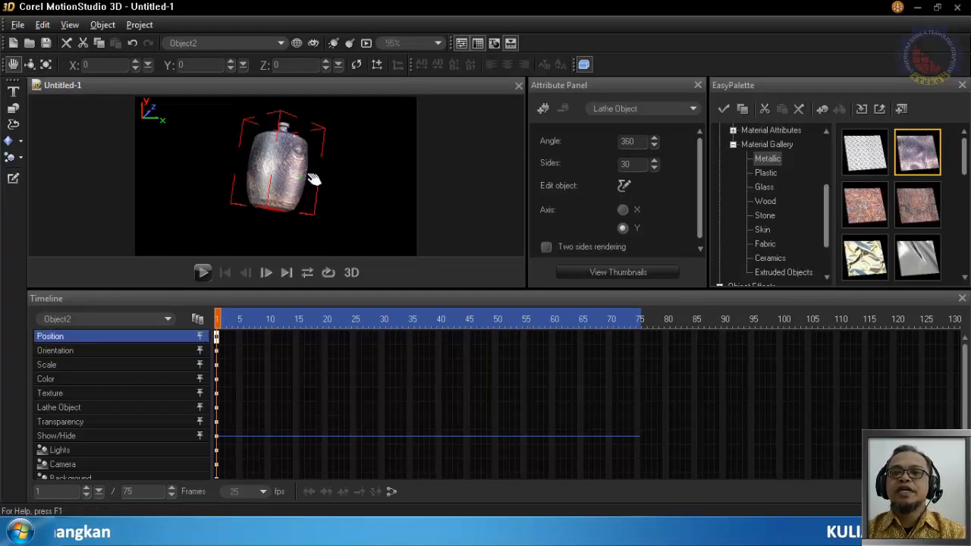
{"action": "left_click_drag", "start_coordinate": [313, 179], "coordinate": [168, 180]}
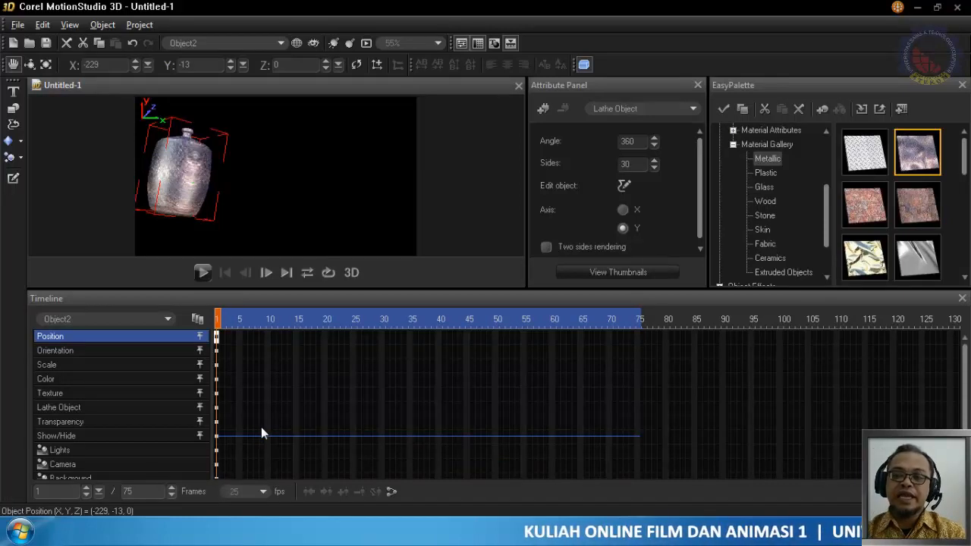
Minimize Corel MotionStudio 3D and start CorelDRAW X5 from the installed CorelDRAW Graphics Suite X5 programs
{"action": "left_click", "coordinate": [917, 7]}
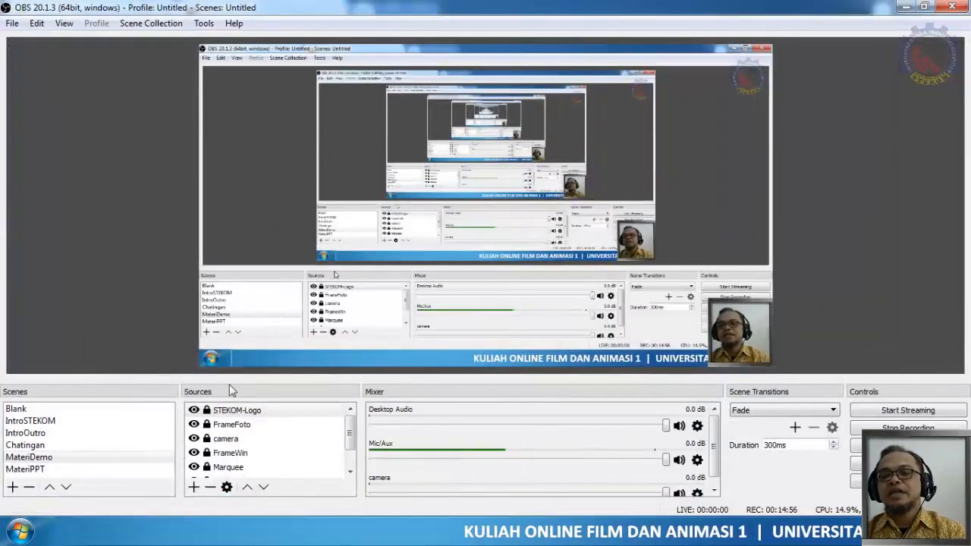
{"action": "left_click", "coordinate": [19, 531]}
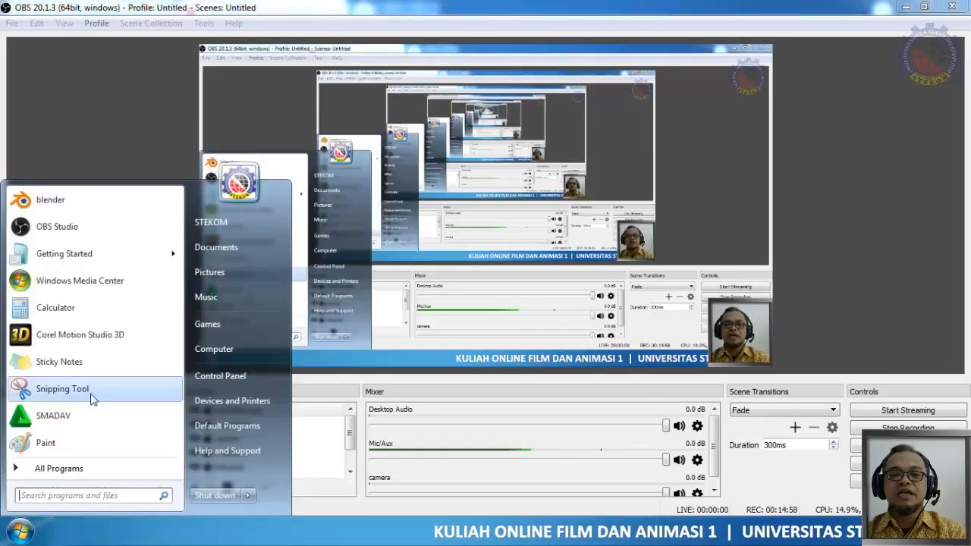
{"action": "left_click", "coordinate": [57, 472]}
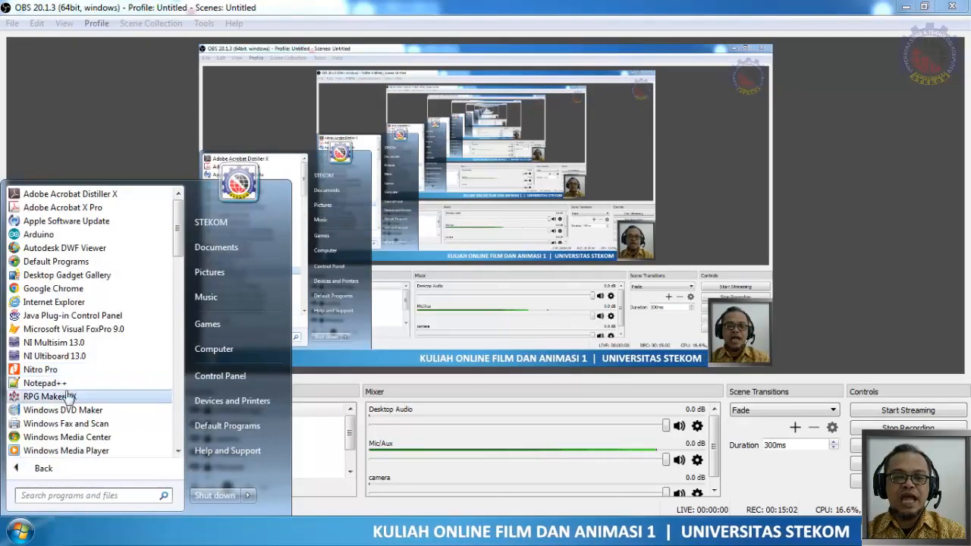
{"action": "scroll", "coordinate": [68, 397], "scroll_direction": "down", "scroll_amount": 5}
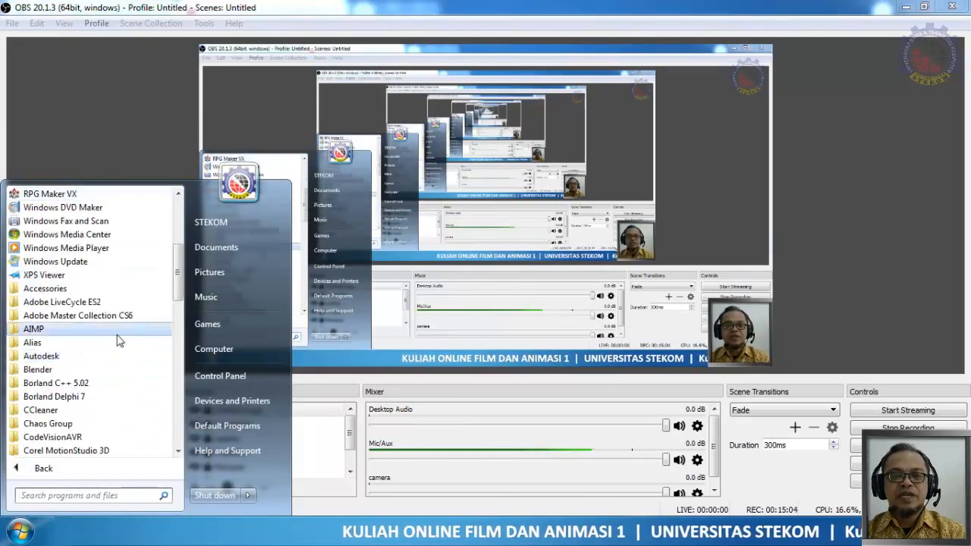
{"action": "left_click", "coordinate": [122, 315]}
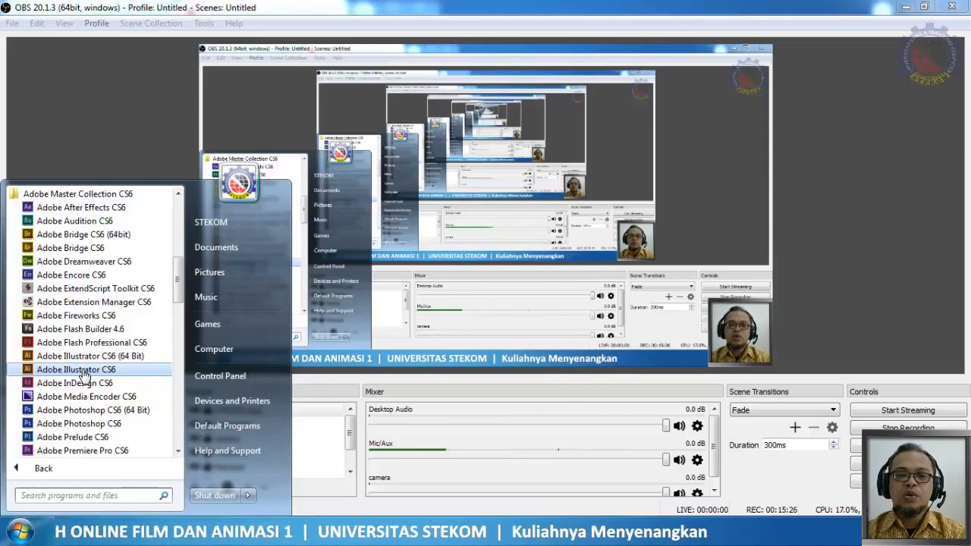
{"action": "left_click", "coordinate": [76, 194]}
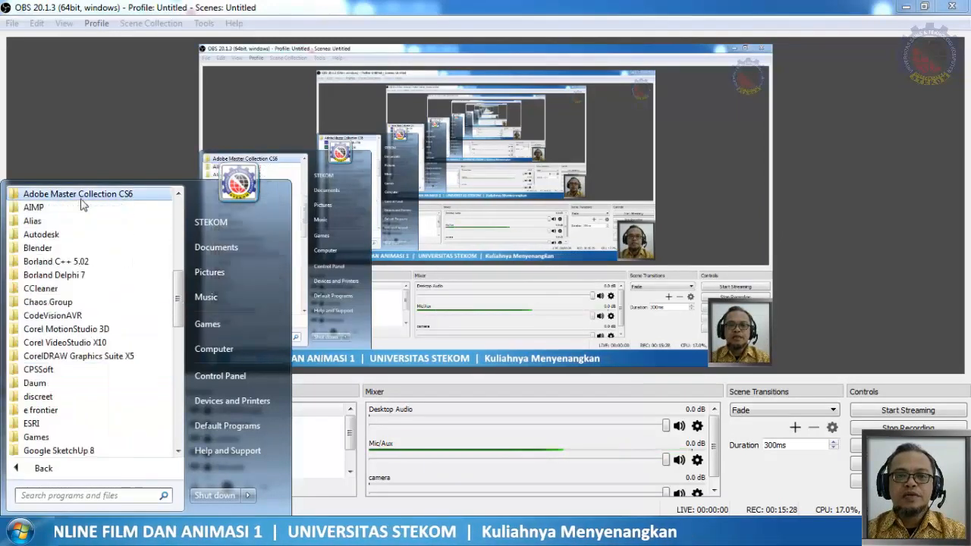
{"action": "left_click", "coordinate": [92, 358]}
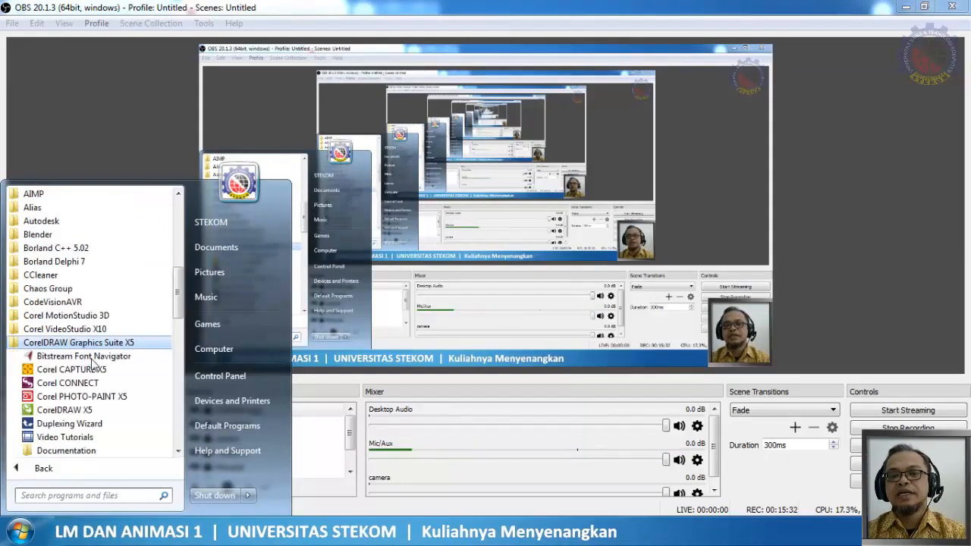
{"action": "left_click", "coordinate": [64, 409]}
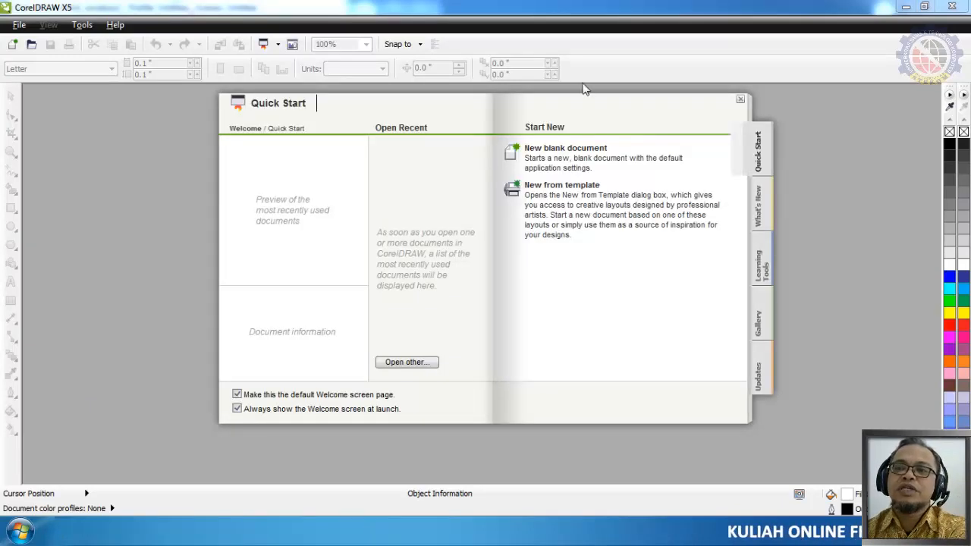
Create a blank portrait Letter document with the default settings and draw a rectangle about 5.66 x 3.97 inches on the page
{"action": "left_click", "coordinate": [575, 148]}
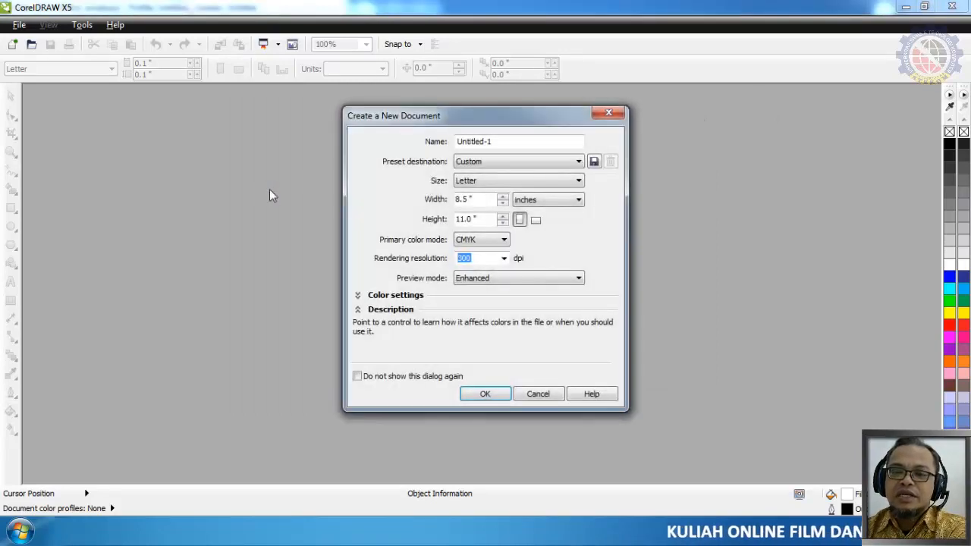
{"action": "left_click", "coordinate": [485, 395]}
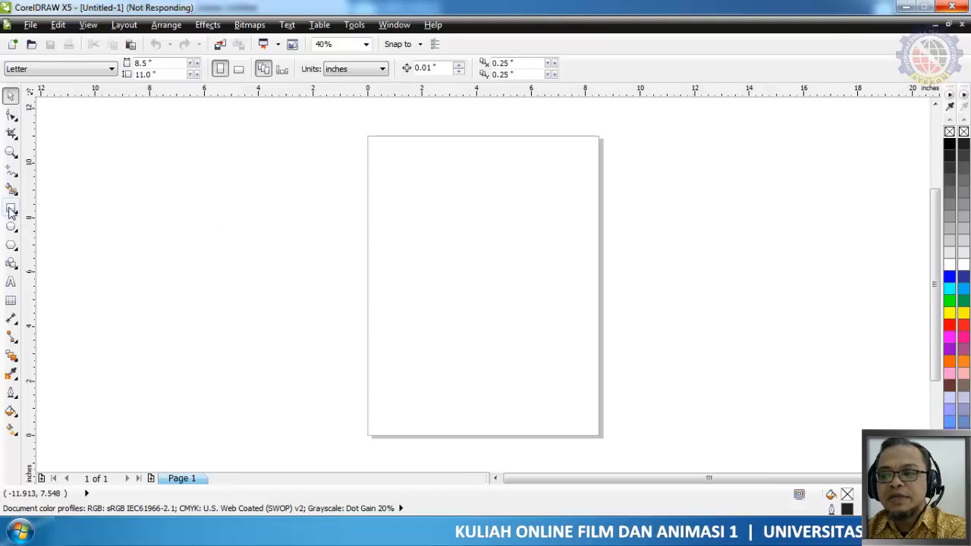
{"action": "left_click", "coordinate": [10, 211]}
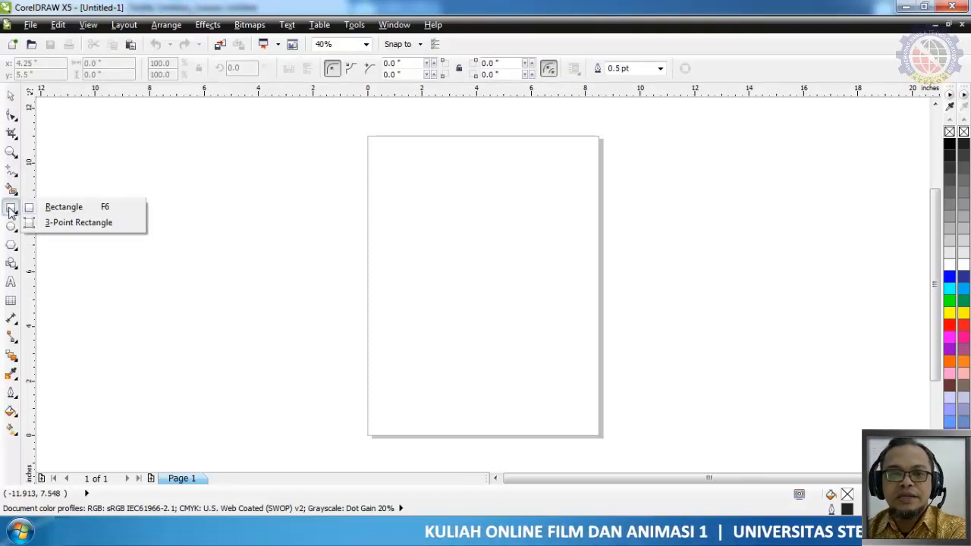
{"action": "left_click_drag", "start_coordinate": [409, 195], "coordinate": [564, 303]}
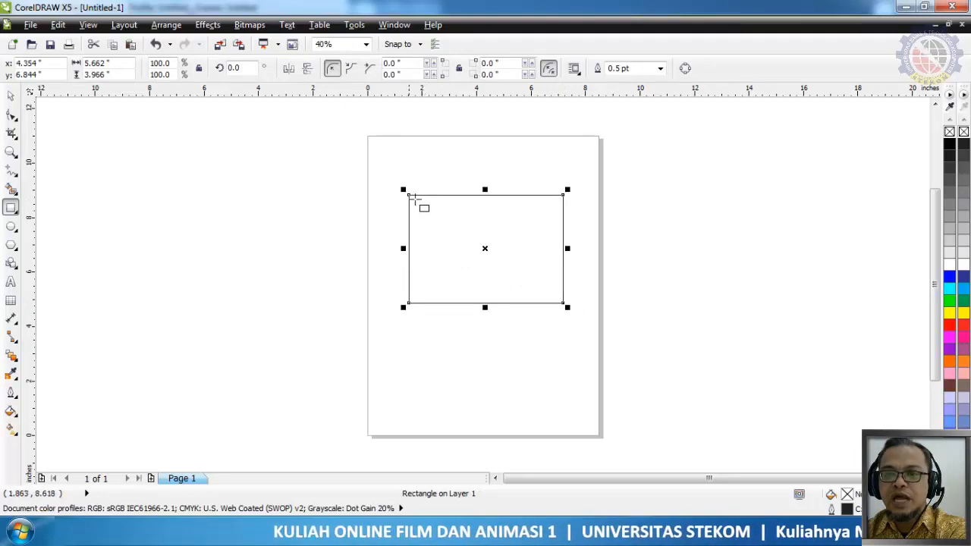
Draw a circle about 1.23 inches in diameter over the rectangle's upper-left corner, centred at X 1.553, Y 8.842 inches
{"action": "left_click", "coordinate": [12, 226]}
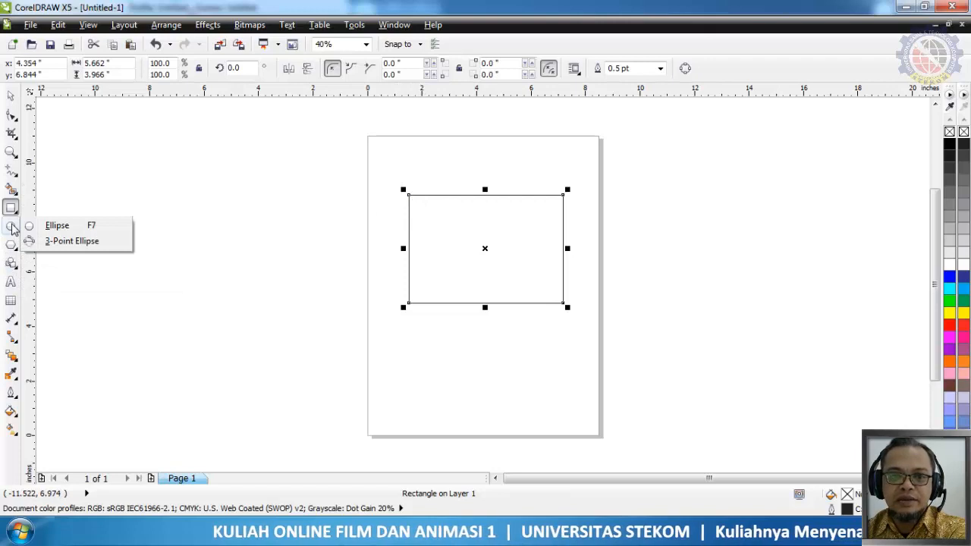
{"action": "left_click", "coordinate": [53, 225]}
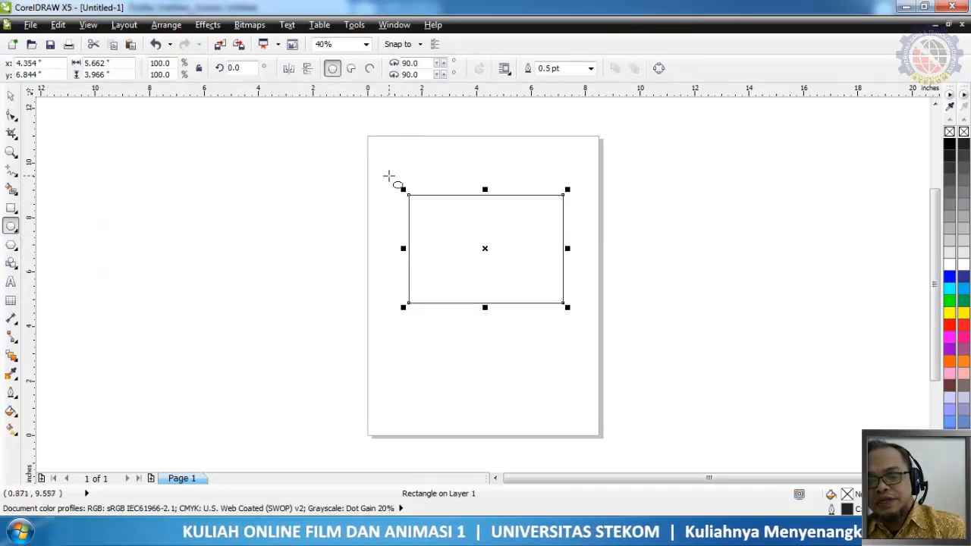
{"action": "left_click_drag", "start_coordinate": [391, 177], "coordinate": [410, 209], "text": "shift"}
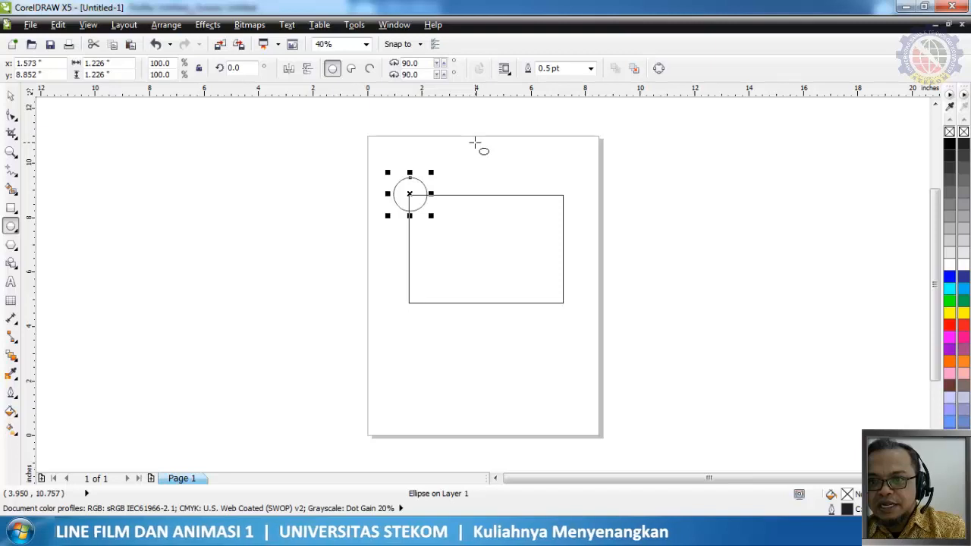
{"action": "key", "text": "ctrl+Left"}
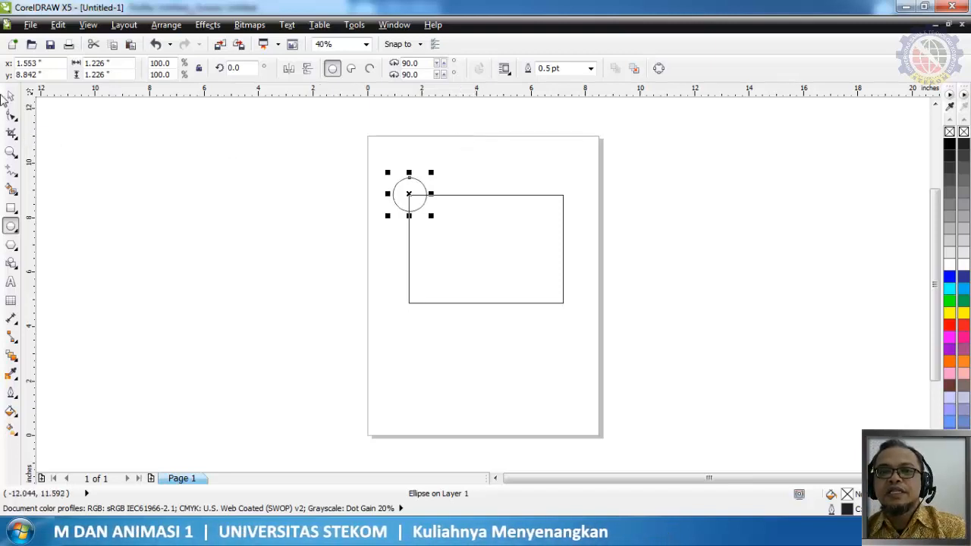
Trim the rectangle's upper-left corner with the overlapping circle
{"action": "left_click", "coordinate": [12, 96]}
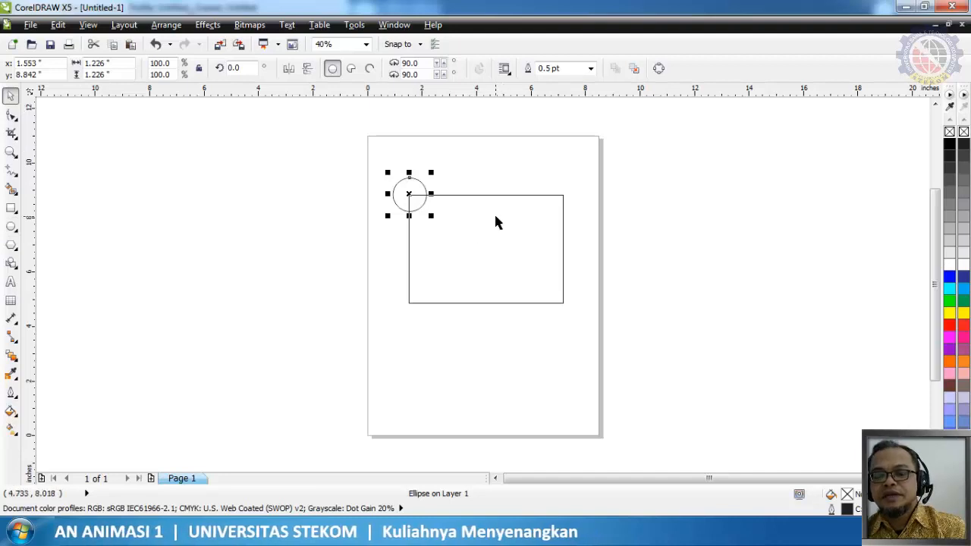
{"action": "key", "text": "ctrl+a"}
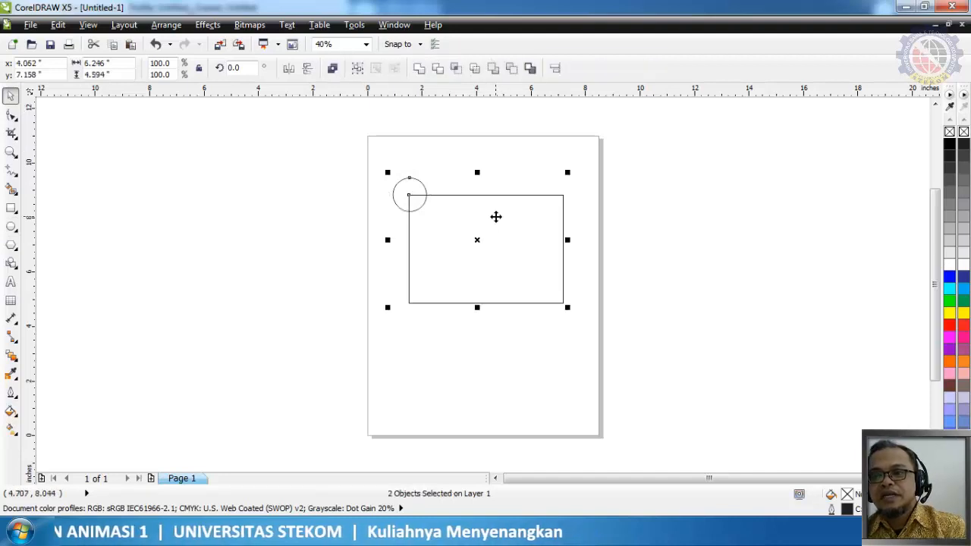
{"action": "left_click", "coordinate": [438, 68]}
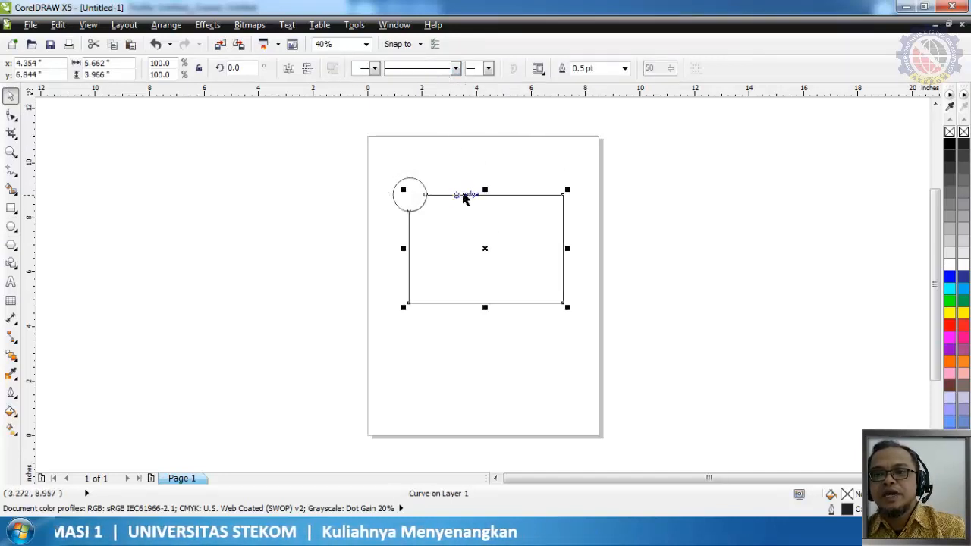
Move the circle onto the rectangle's upper-right corner, centred at X 7.22, Y 8.812 inches
{"action": "left_click", "coordinate": [419, 197]}
{"action": "left_click_drag", "start_coordinate": [419, 196], "coordinate": [571, 199]}
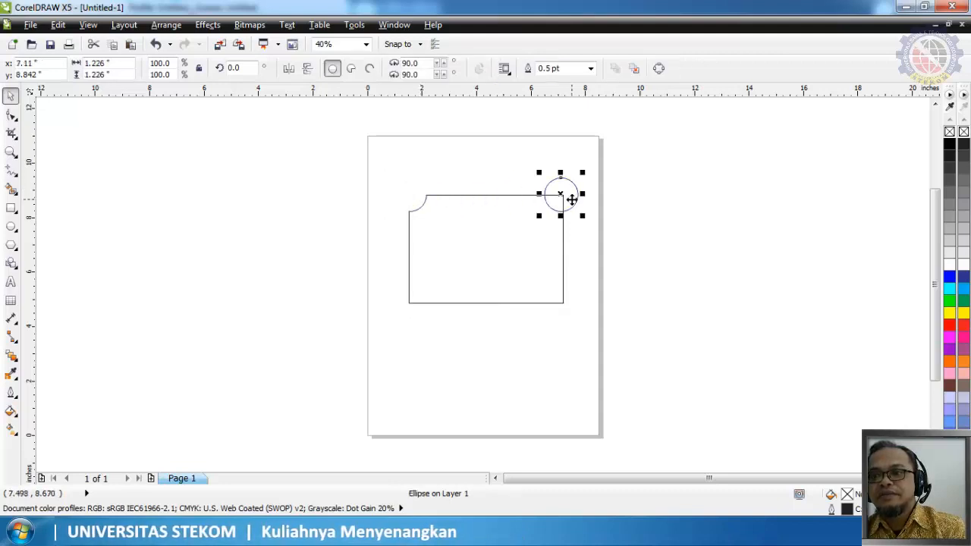
{"action": "key", "text": "Right"}
{"action": "key", "text": "Right"}
{"action": "key", "text": "Right"}
{"action": "key", "text": "Right"}
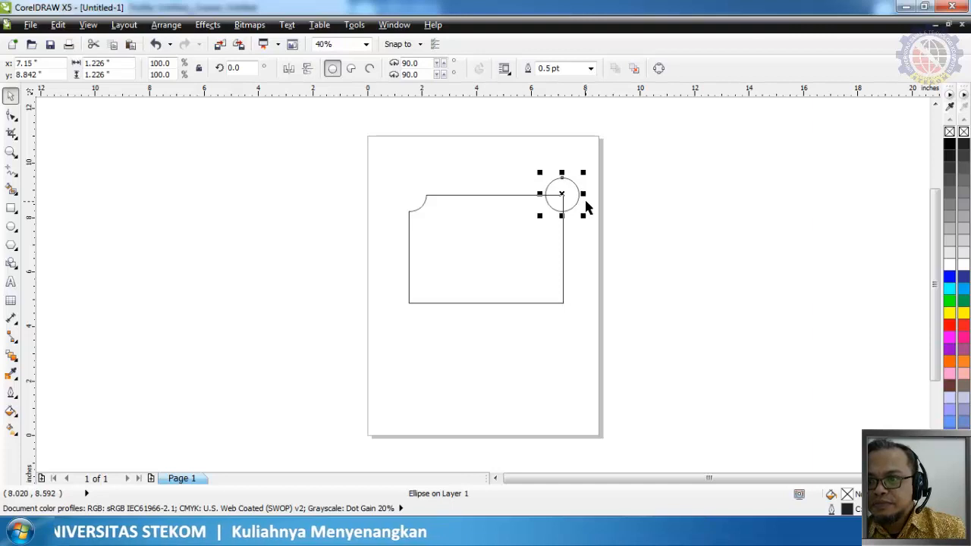
{"action": "key", "text": "Right"}
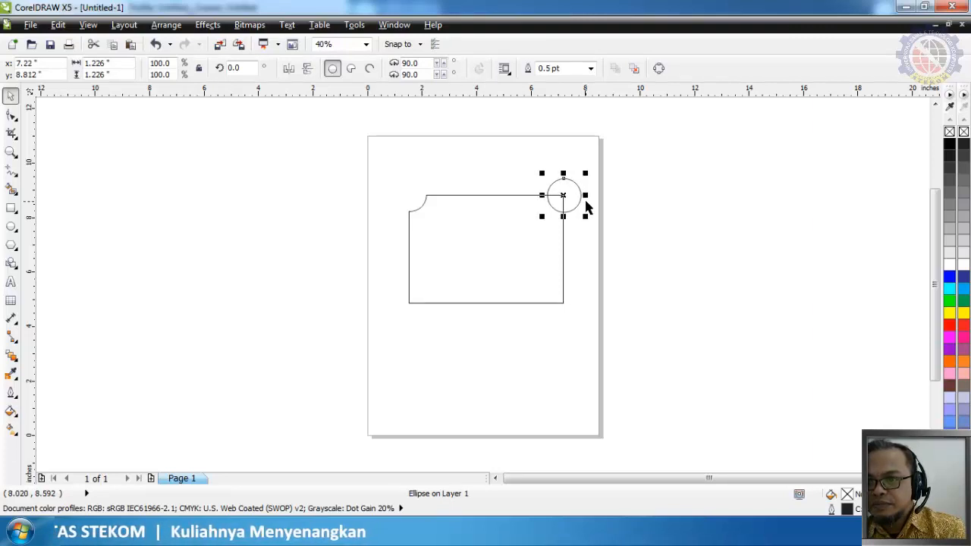
Trim the rectangle's upper-right corner with the overlapping circle
{"action": "key", "text": "ctrl+a"}
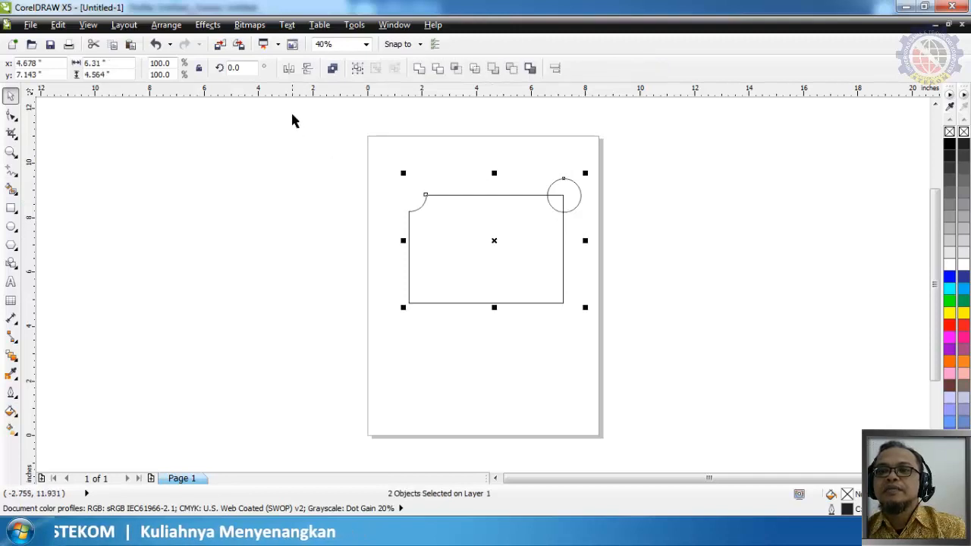
{"action": "left_click", "coordinate": [438, 70]}
{"action": "left_click", "coordinate": [540, 349]}
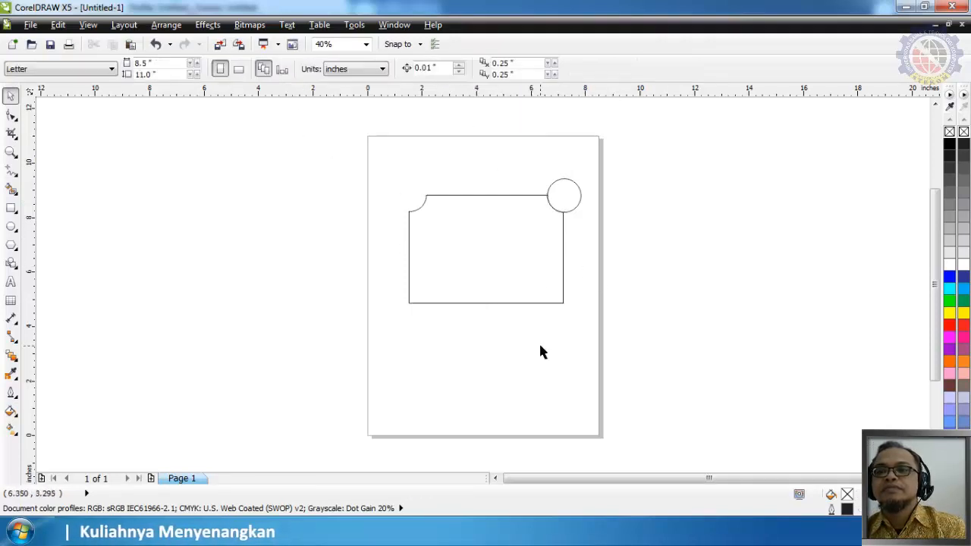
Move the circle onto the rectangle's lower-right corner at X 7.22, Y 4.861 inches, and place a copy on the lower-left corner at X 1.532
{"action": "left_click_drag", "start_coordinate": [563, 203], "coordinate": [569, 307]}
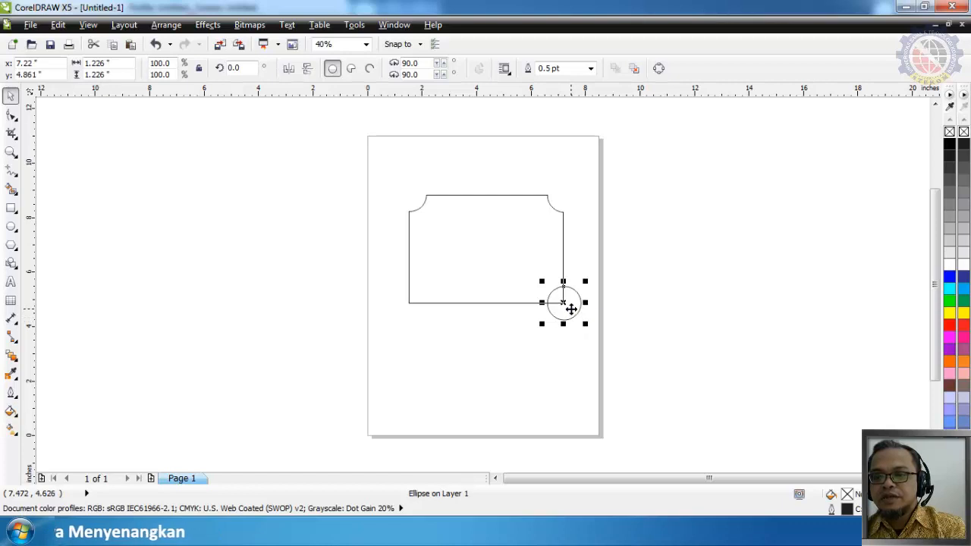
{"action": "left_click", "coordinate": [562, 310]}
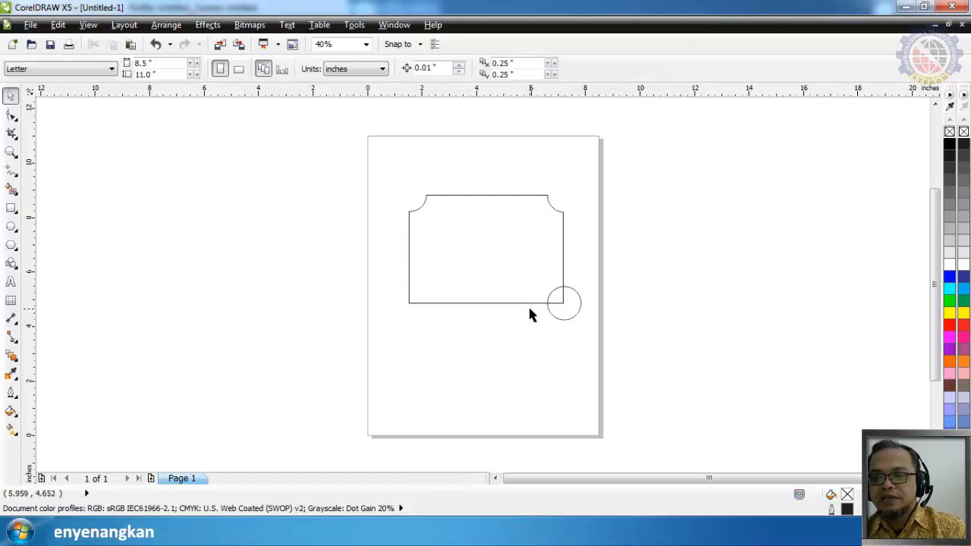
{"action": "left_click", "coordinate": [570, 311]}
{"action": "left_click_drag", "start_coordinate": [570, 310], "coordinate": [416, 309]}
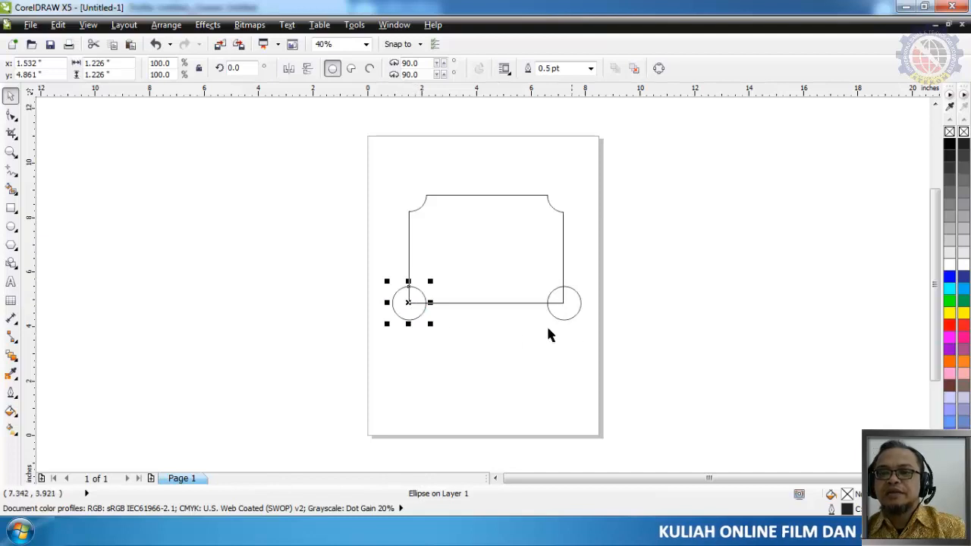
Trim the rectangle's lower-left and lower-right corners with the circles overlapping them
{"action": "left_click", "coordinate": [439, 235], "text": "shift"}
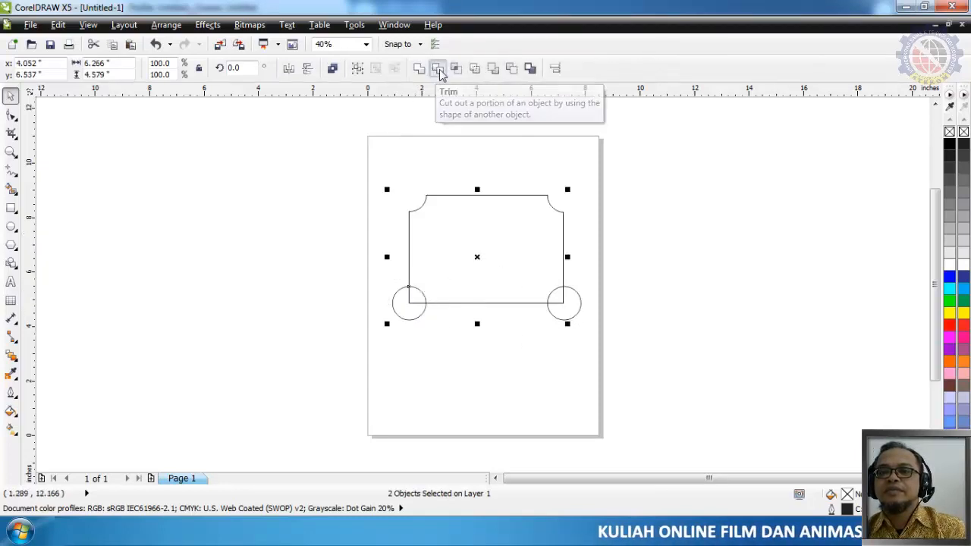
{"action": "left_click", "coordinate": [437, 69]}
{"action": "left_click", "coordinate": [580, 305]}
{"action": "left_click", "coordinate": [563, 270], "text": "shift"}
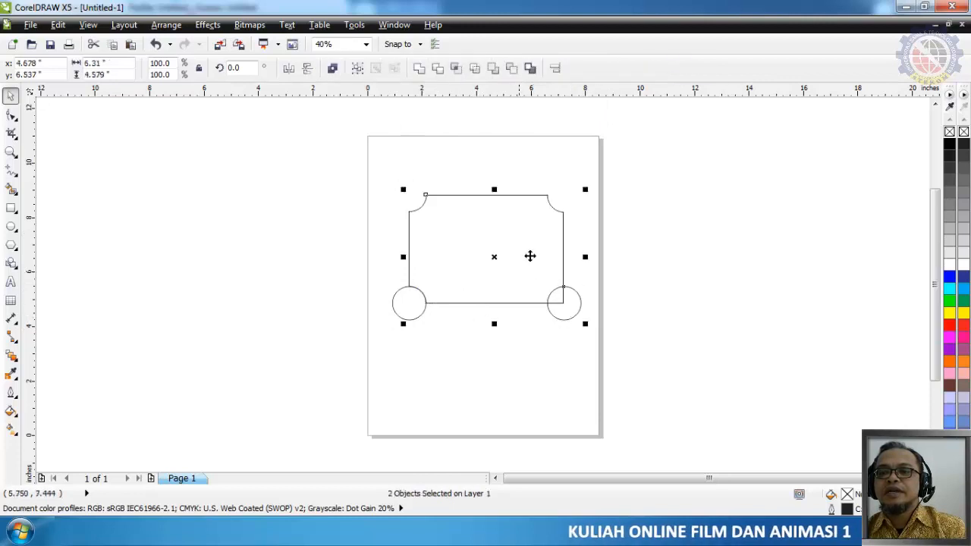
{"action": "left_click", "coordinate": [446, 70]}
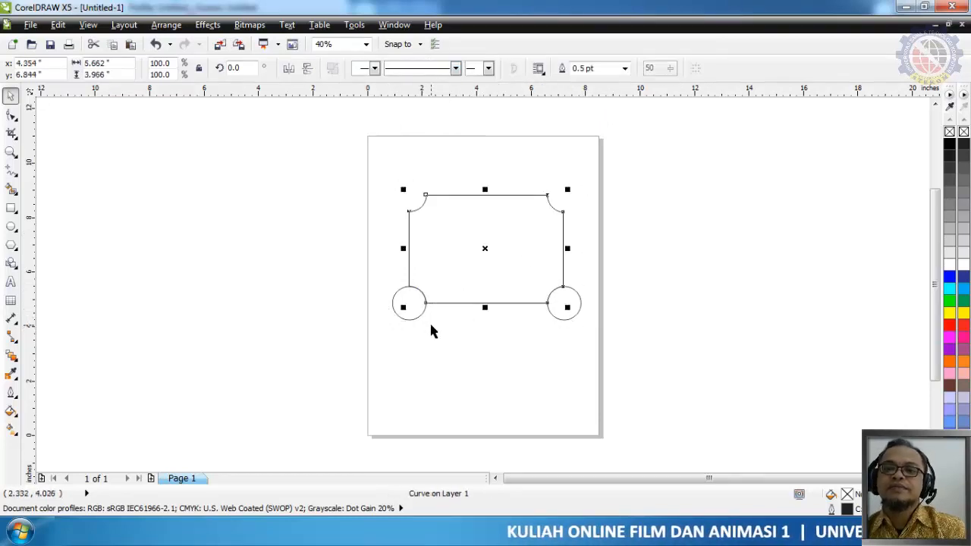
Shrink the two lower circles about their centres, the left one to about 0.97 inches and the right one to about 1.01 inches
{"action": "left_click", "coordinate": [412, 307]}
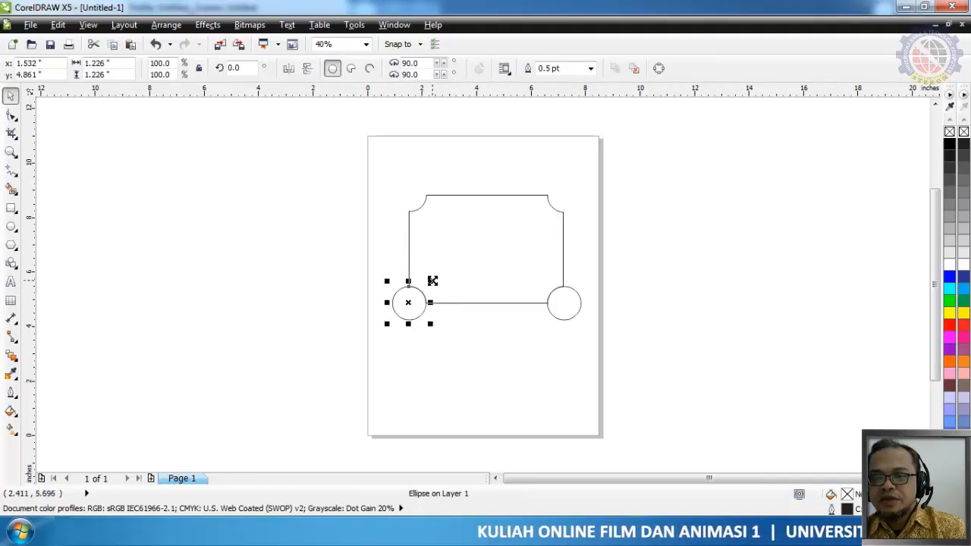
{"action": "left_click_drag", "start_coordinate": [432, 280], "coordinate": [430, 286], "text": "shift"}
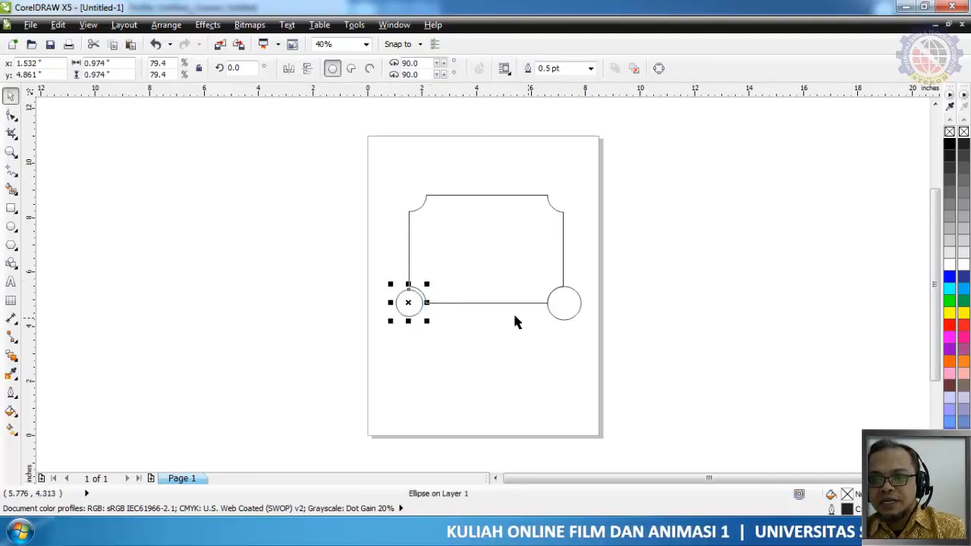
{"action": "left_click", "coordinate": [578, 315]}
{"action": "left_click_drag", "start_coordinate": [540, 279], "coordinate": [542, 283], "text": "shift"}
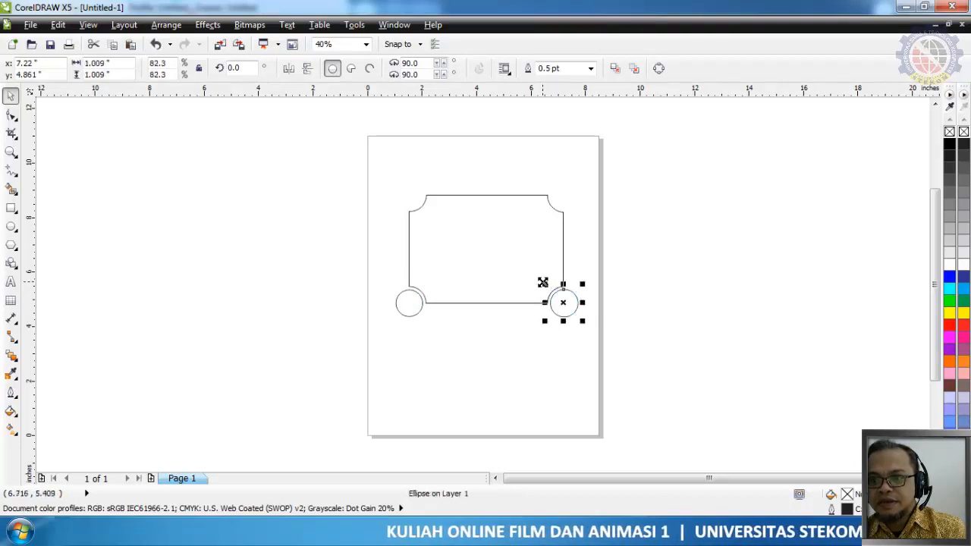
Copy both lower circles up to the frame's upper corner notches, centred vertically at Y 8.828 inches
{"action": "left_click", "coordinate": [413, 307], "text": "shift"}
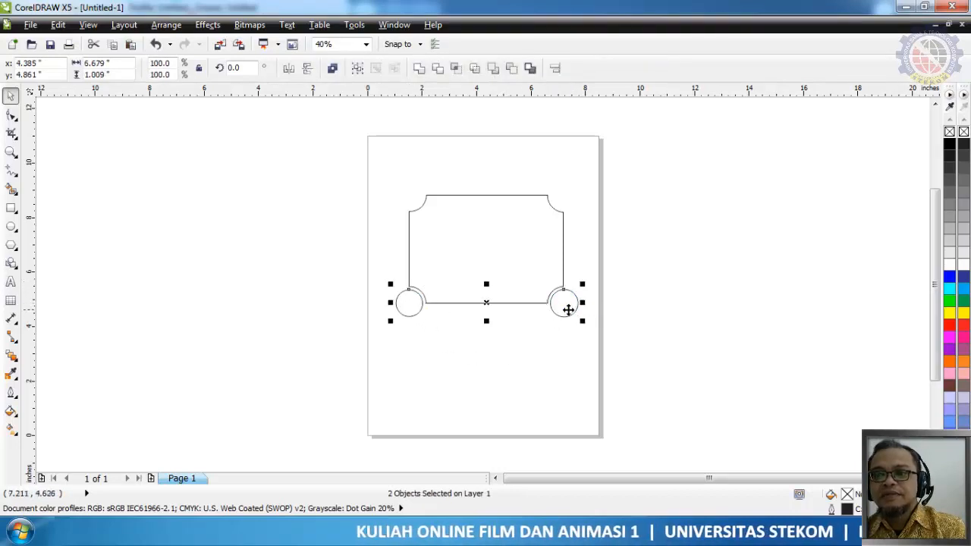
{"action": "left_click_drag", "start_coordinate": [490, 301], "coordinate": [486, 195]}
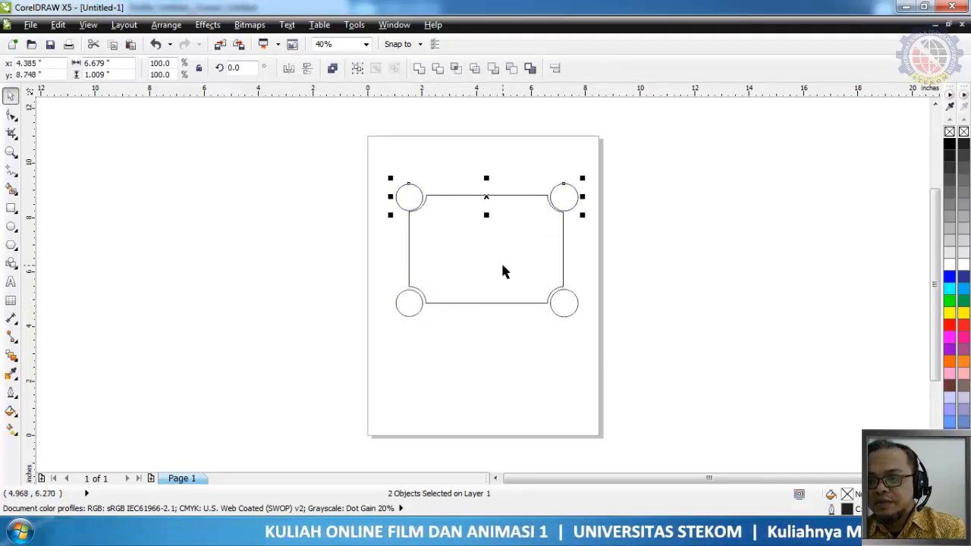
{"action": "key", "text": "Up"}
{"action": "key", "text": "Up"}
{"action": "key", "text": "Up"}
{"action": "key", "text": "Up"}
{"action": "key", "text": "Up"}
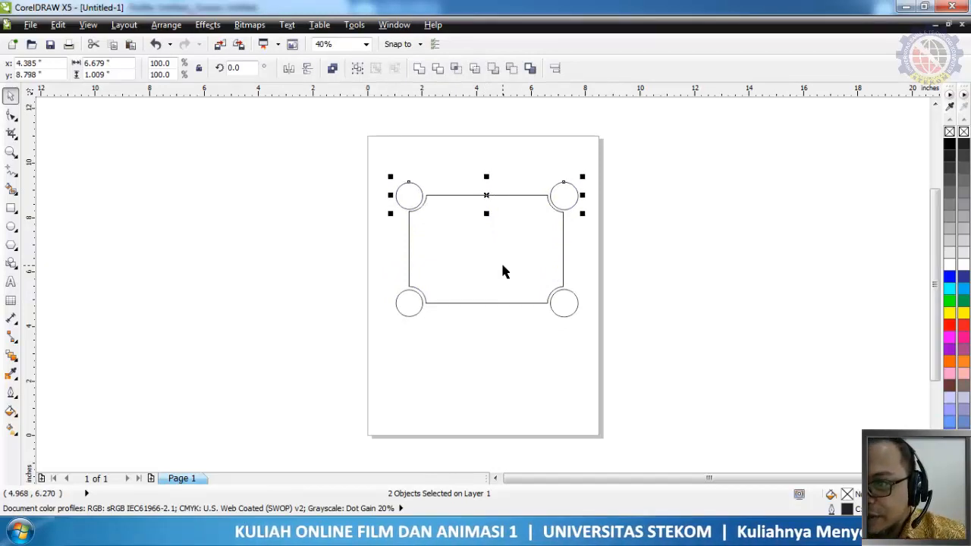
{"action": "key", "text": "Up"}
{"action": "key", "text": "Up"}
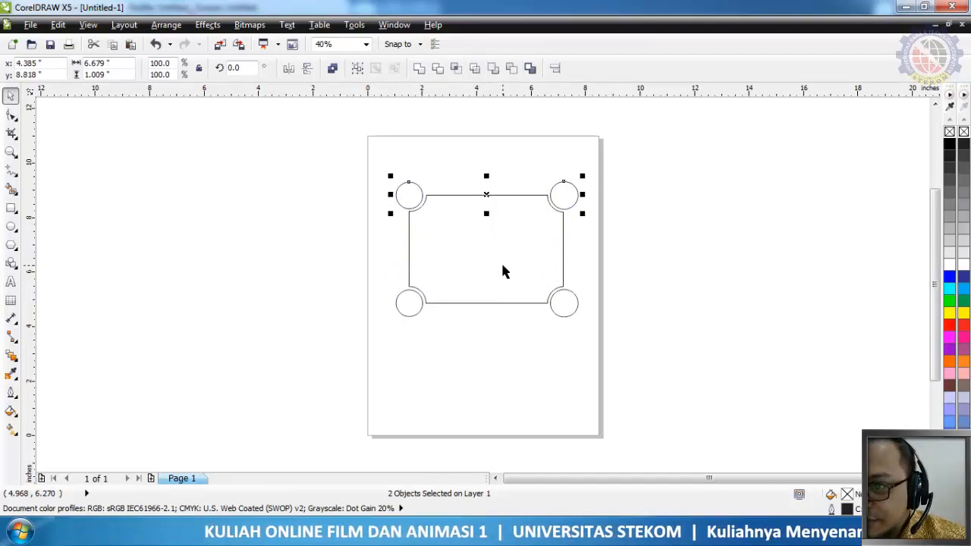
{"action": "key", "text": "Up"}
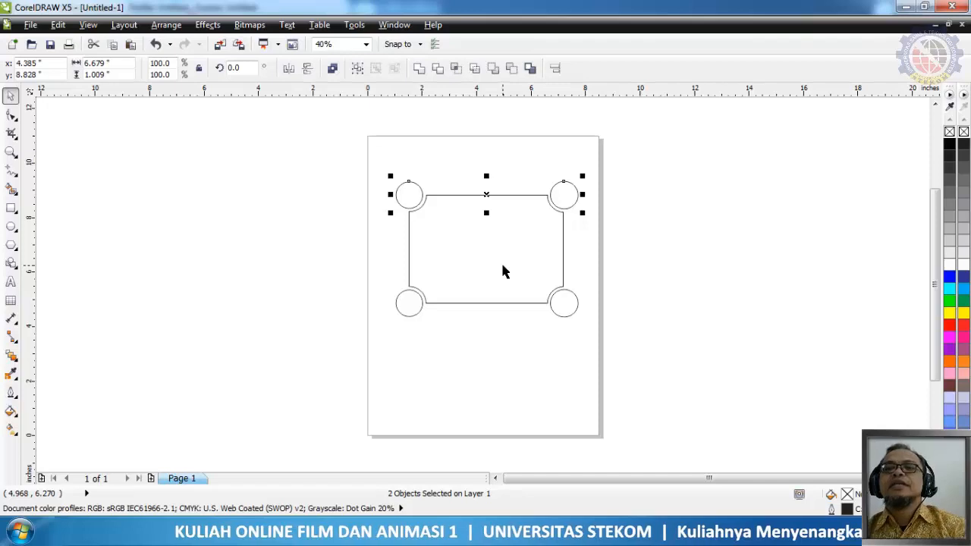
{"action": "left_click", "coordinate": [471, 367]}
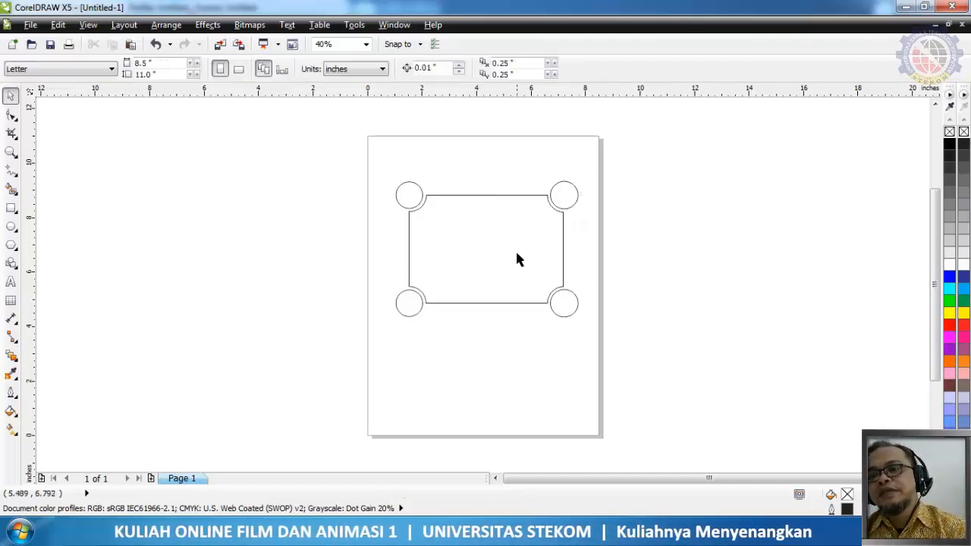
Add a concentric inner circle about 0.68 inches in diameter inside each of the two upper corner circles
{"action": "left_click", "coordinate": [572, 194]}
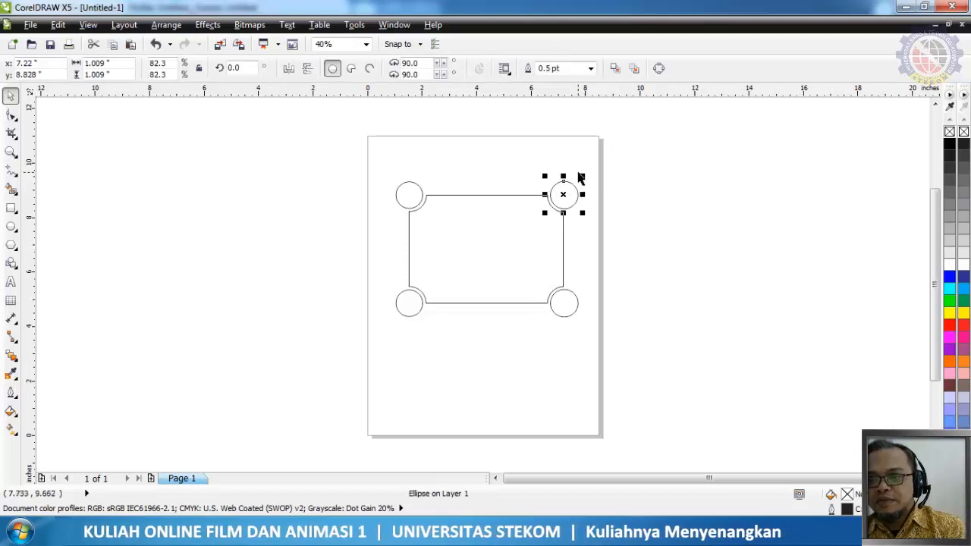
{"action": "left_click_drag", "start_coordinate": [582, 176], "coordinate": [565, 194]}
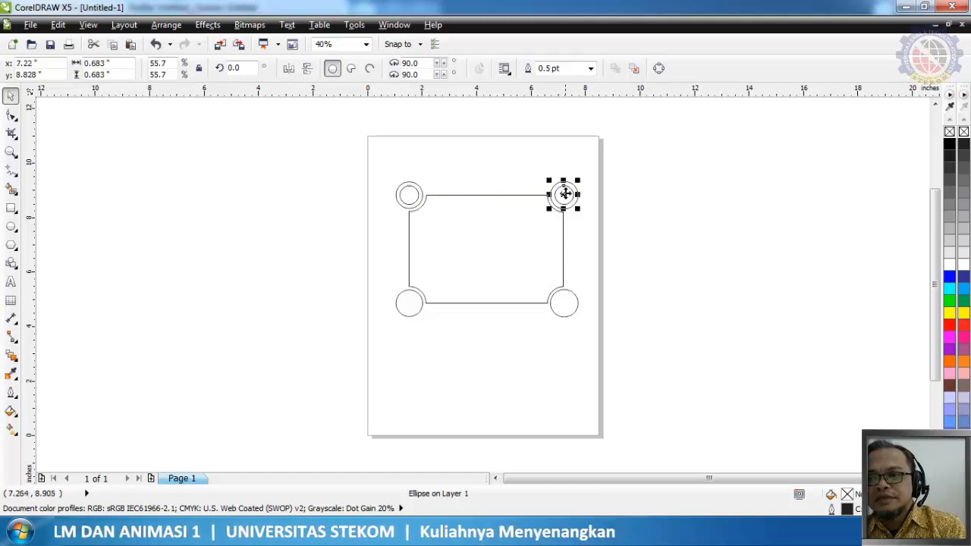
{"action": "left_click", "coordinate": [410, 196]}
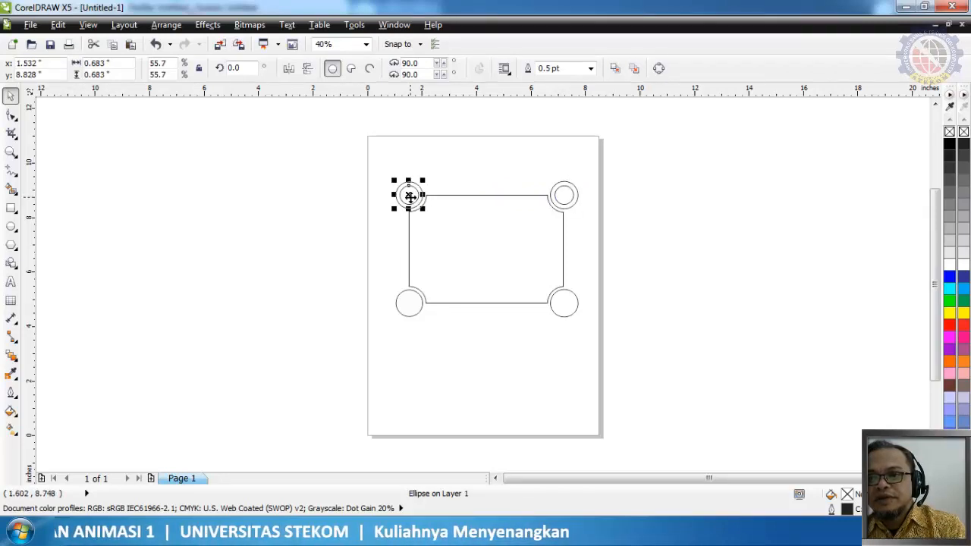
Copy both small inner circles down into the two lower corner circles, centred at Y 4.861 inches
{"action": "left_click", "coordinate": [564, 196]}
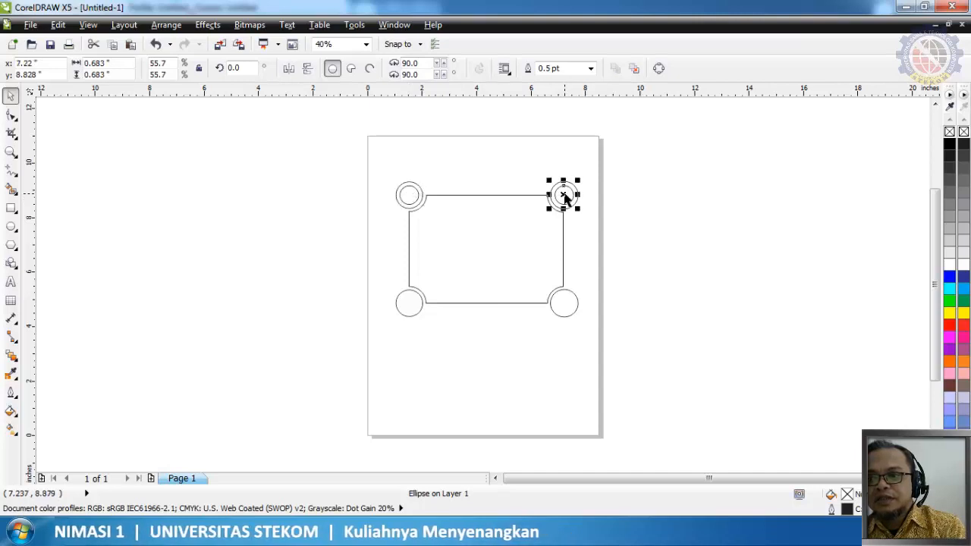
{"action": "left_click", "coordinate": [411, 196], "text": "shift"}
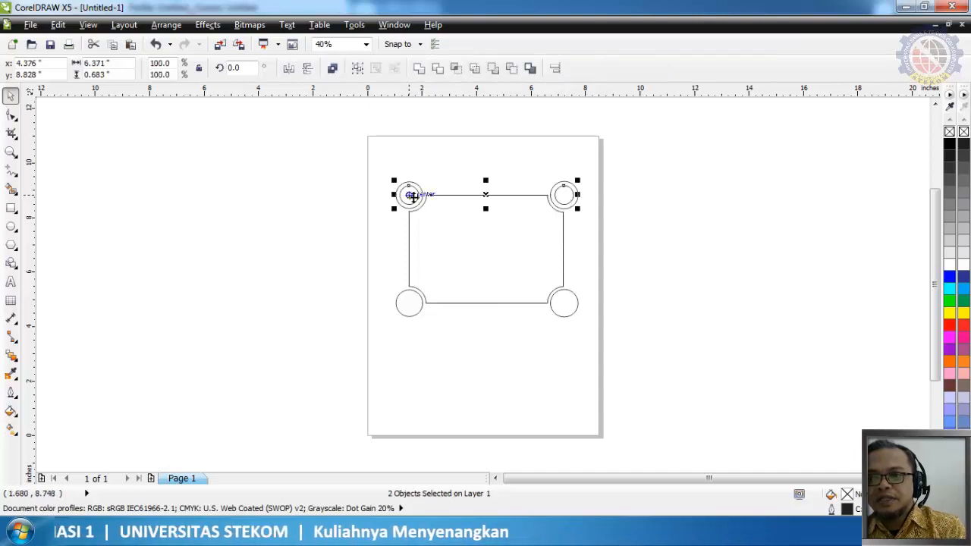
{"action": "left_click_drag", "start_coordinate": [413, 196], "coordinate": [415, 303]}
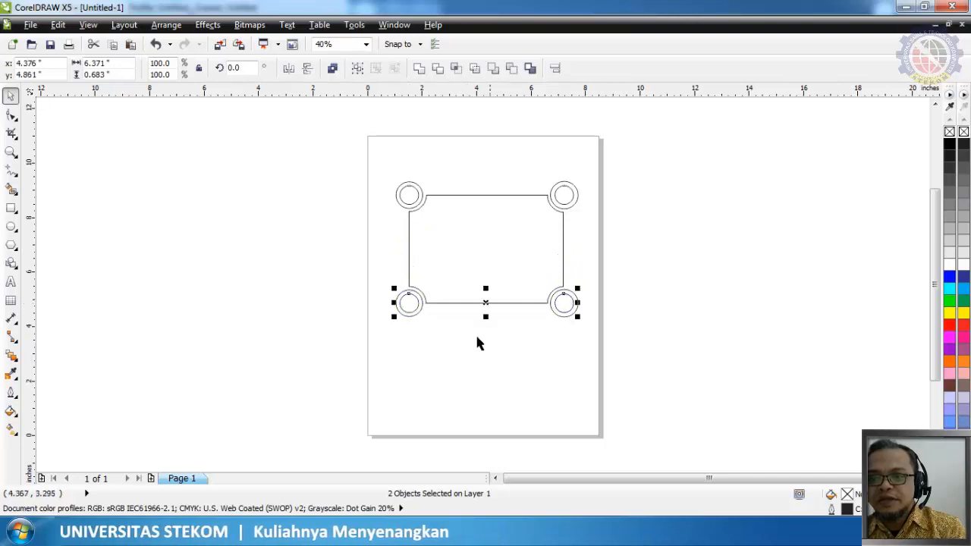
{"action": "left_click", "coordinate": [483, 346]}
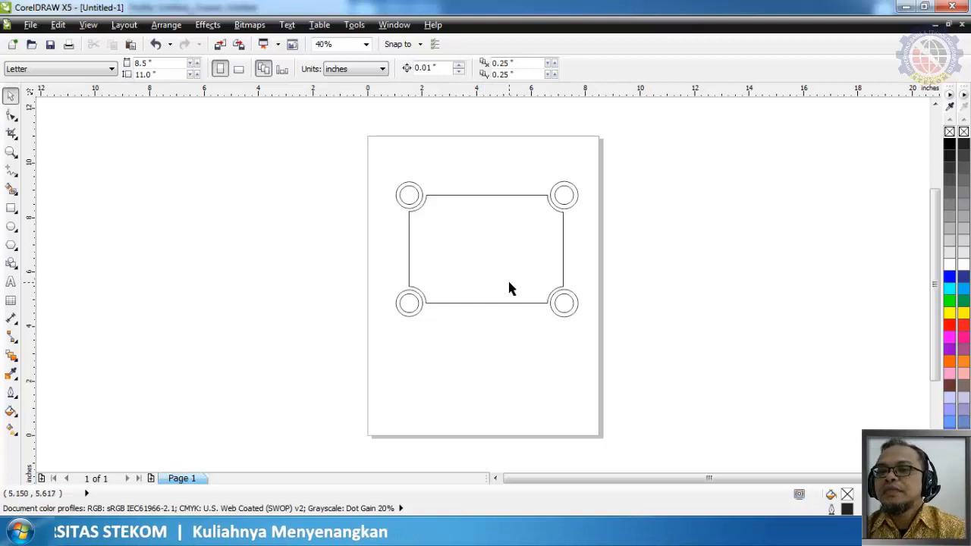
Add a scaled-down concentric copy of the notched frame, about 5.12 x 3.58 inches, inside the original
{"action": "left_click", "coordinate": [412, 198]}
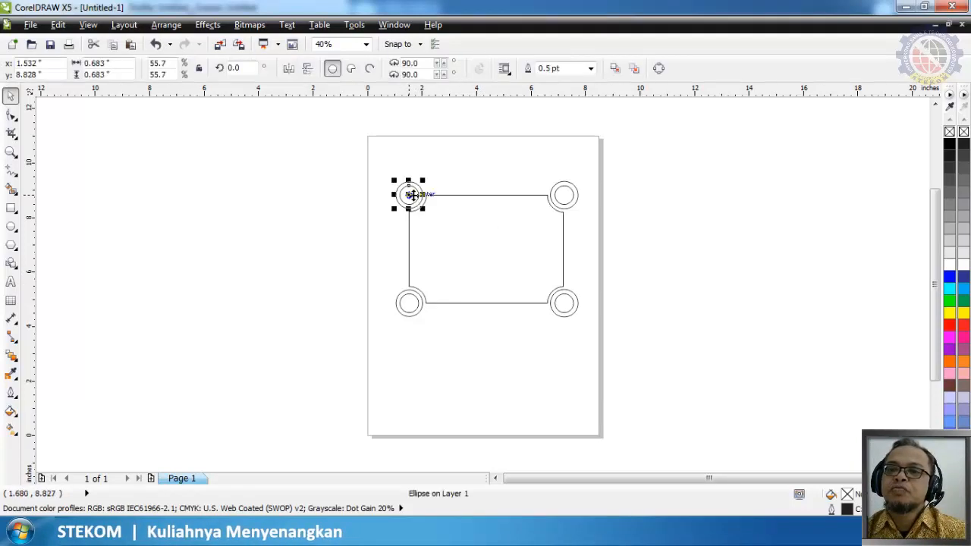
{"action": "left_click", "coordinate": [491, 250]}
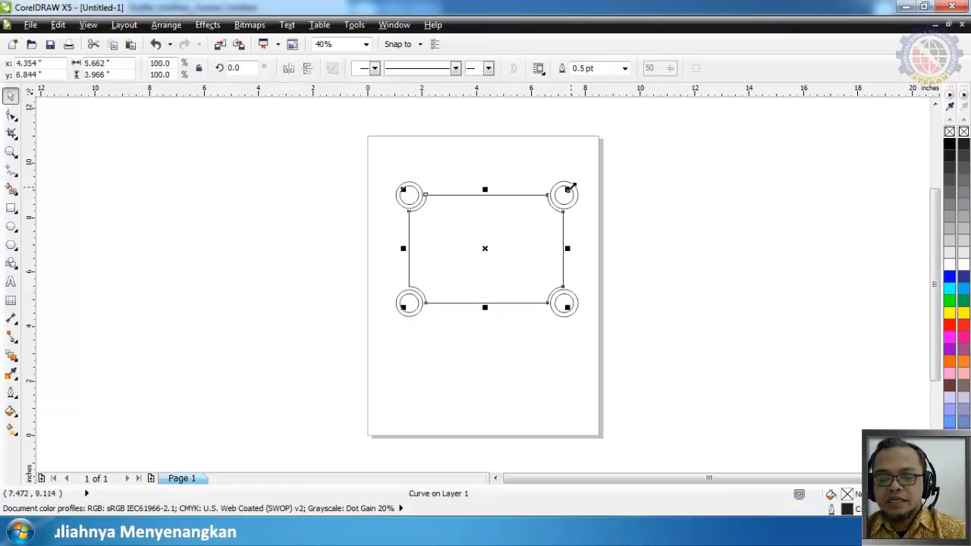
{"action": "left_click_drag", "start_coordinate": [569, 187], "coordinate": [563, 191]}
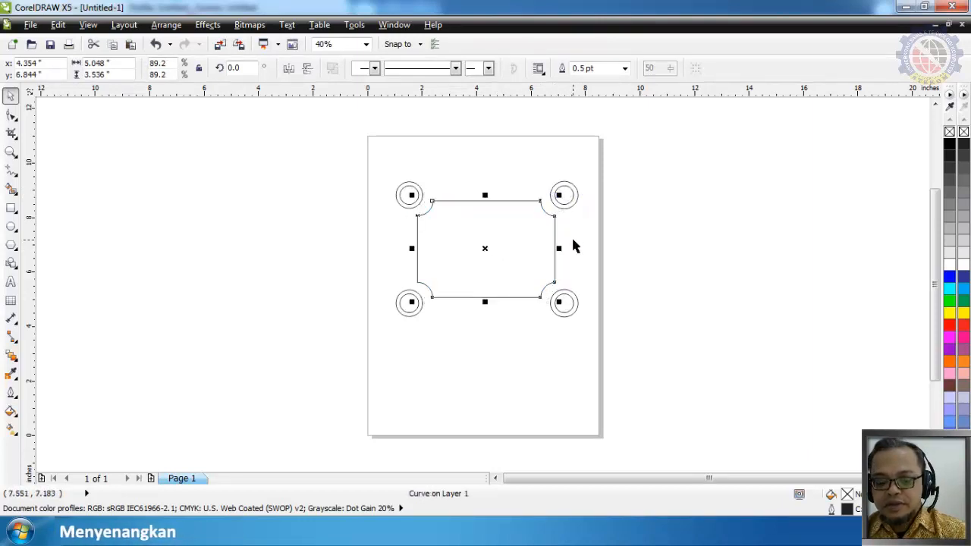
{"action": "key", "text": "ctrl+z"}
{"action": "left_click_drag", "start_coordinate": [567, 191], "coordinate": [561, 198]}
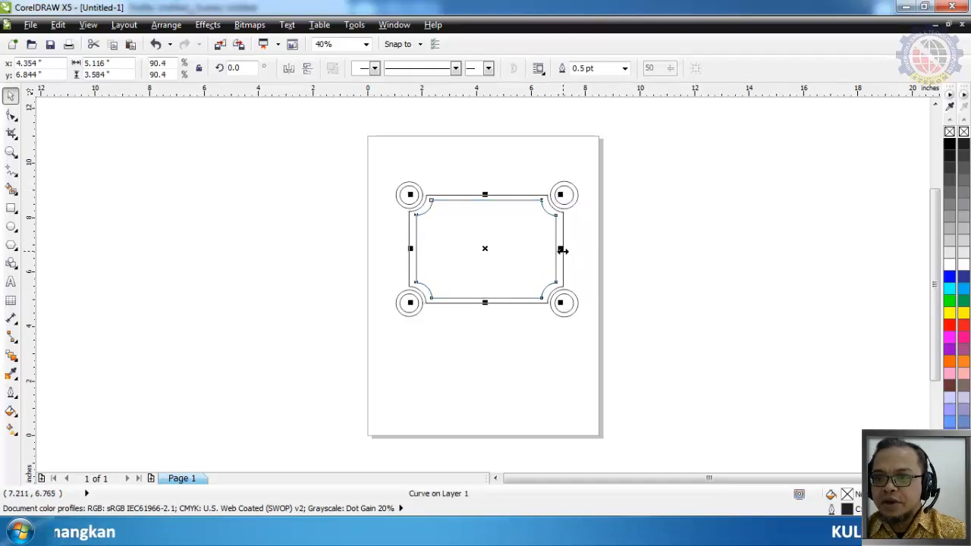
Widen the inner frame on both sides to about 5.29 inches to narrow its side gaps to the outer frame
{"action": "left_click_drag", "start_coordinate": [561, 250], "coordinate": [566, 257]}
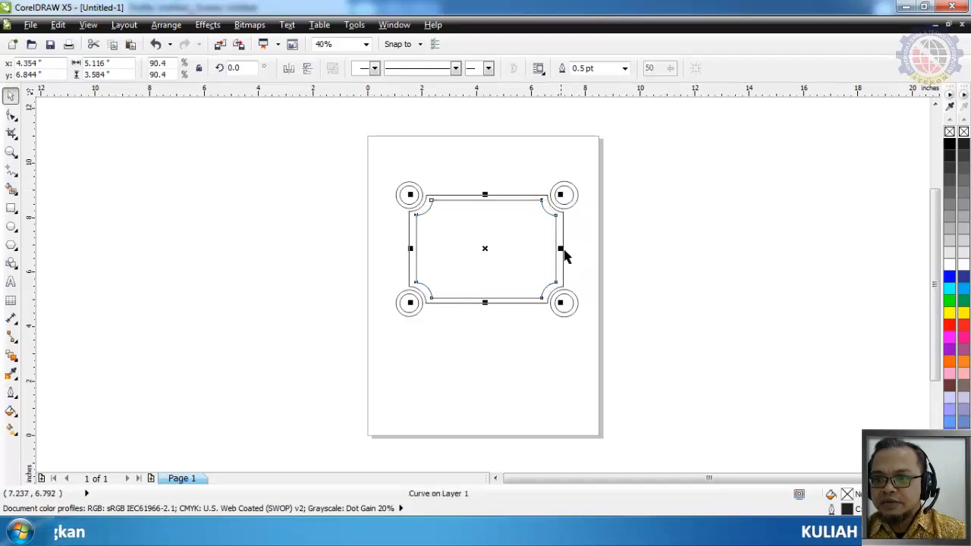
{"action": "scroll", "coordinate": [565, 257], "scroll_direction": "up", "scroll_amount": 5}
{"action": "scroll", "coordinate": [570, 243], "scroll_direction": "down", "scroll_amount": 2}
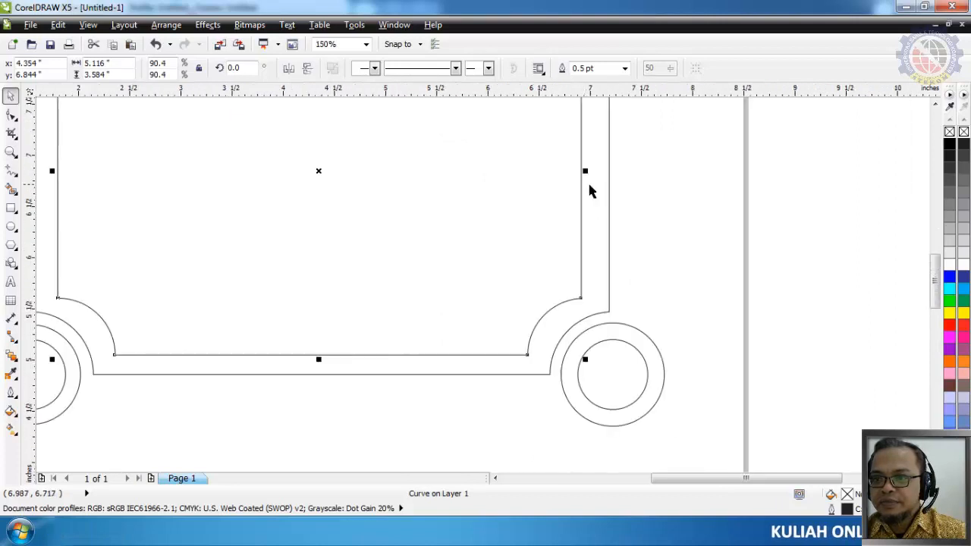
{"action": "left_click_drag", "start_coordinate": [585, 171], "coordinate": [596, 174]}
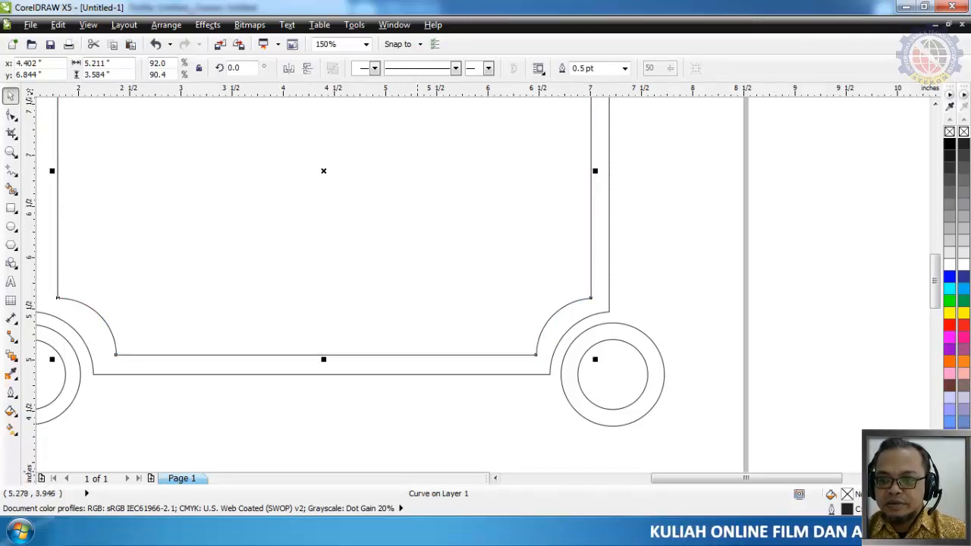
{"action": "left_click_drag", "start_coordinate": [694, 485], "coordinate": [681, 488]}
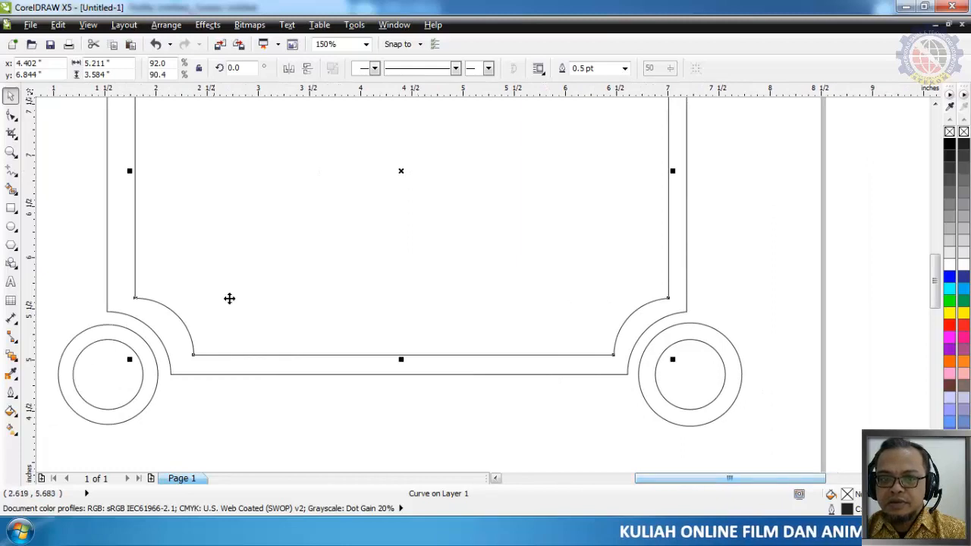
{"action": "left_click_drag", "start_coordinate": [130, 170], "coordinate": [122, 170]}
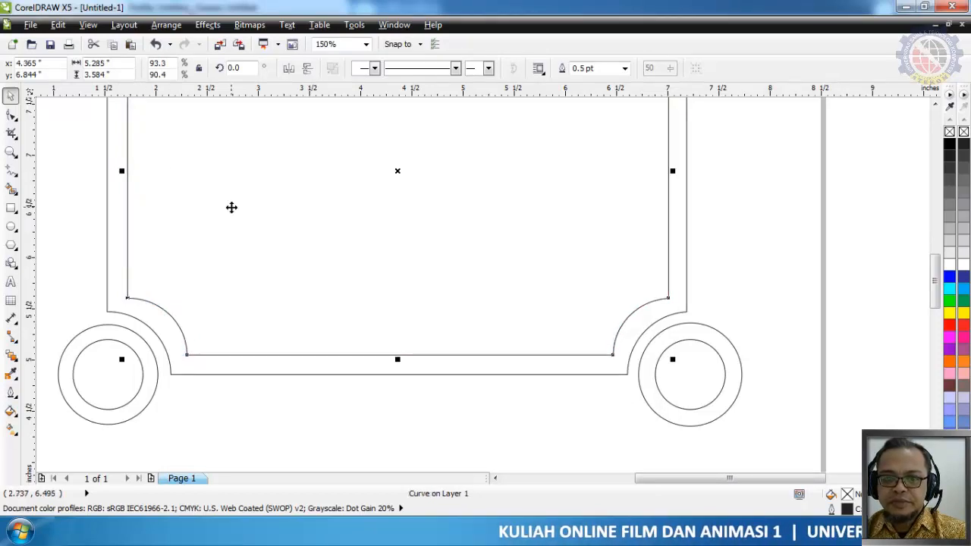
{"action": "scroll", "coordinate": [268, 216], "scroll_direction": "down", "scroll_amount": 3}
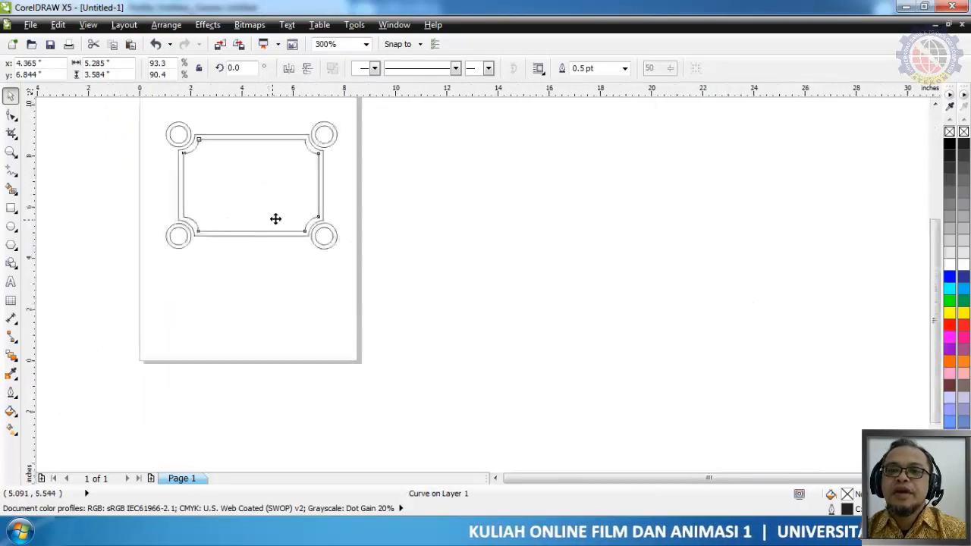
{"action": "left_click", "coordinate": [169, 285]}
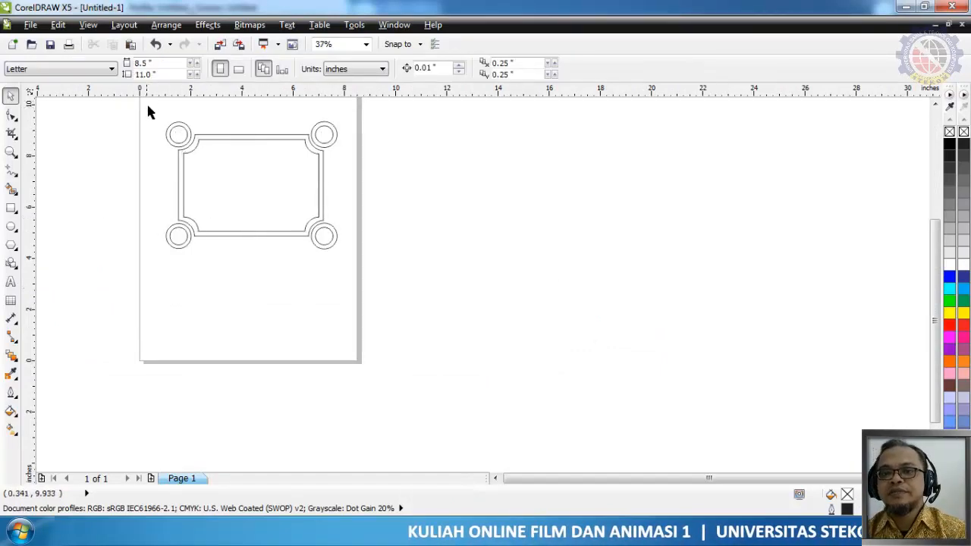
Select the entire frame artwork and export only the selection as Untitled-1 in AI - Adobe Illustrator format to Documents
{"action": "mouse_move", "coordinate": [140, 104]}
{"action": "left_mouse_down"}
{"action": "mouse_move", "coordinate": [315, 286]}
{"action": "mouse_move", "coordinate": [360, 303]}
{"action": "left_mouse_up"}
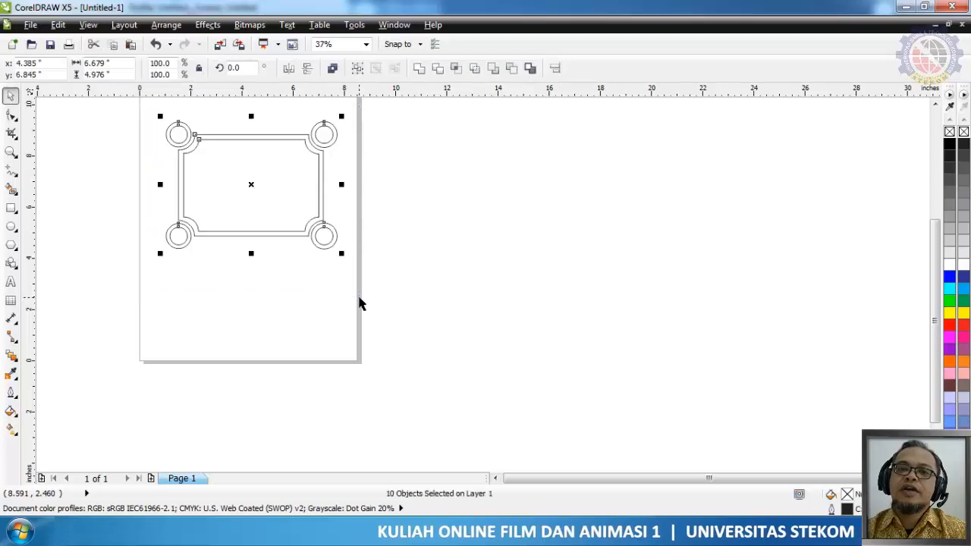
{"action": "left_click", "coordinate": [30, 25]}
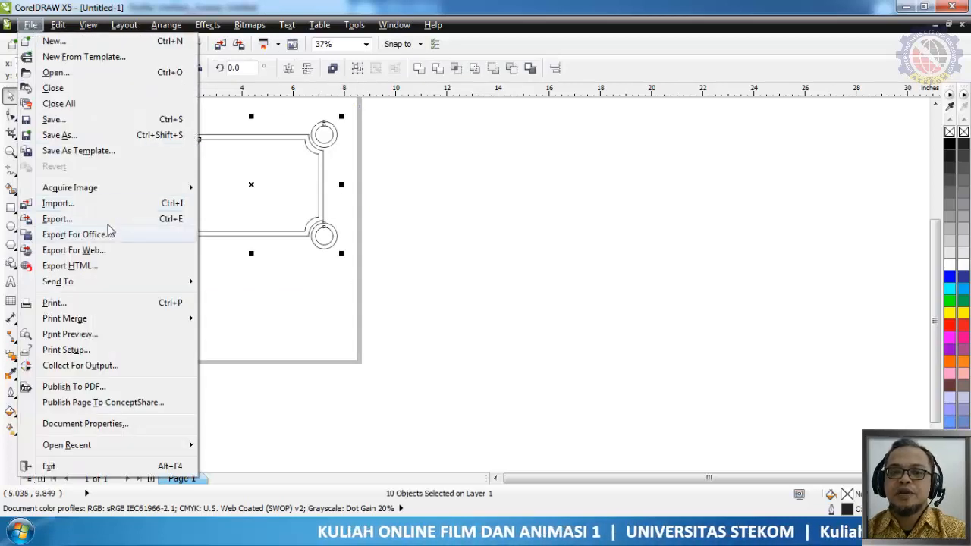
{"action": "left_click", "coordinate": [58, 219]}
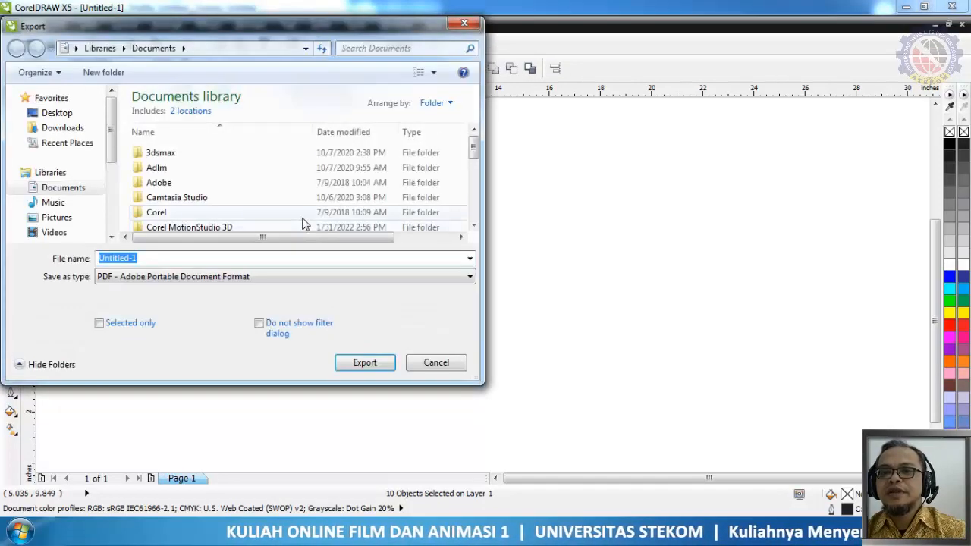
{"action": "left_click", "coordinate": [117, 326]}
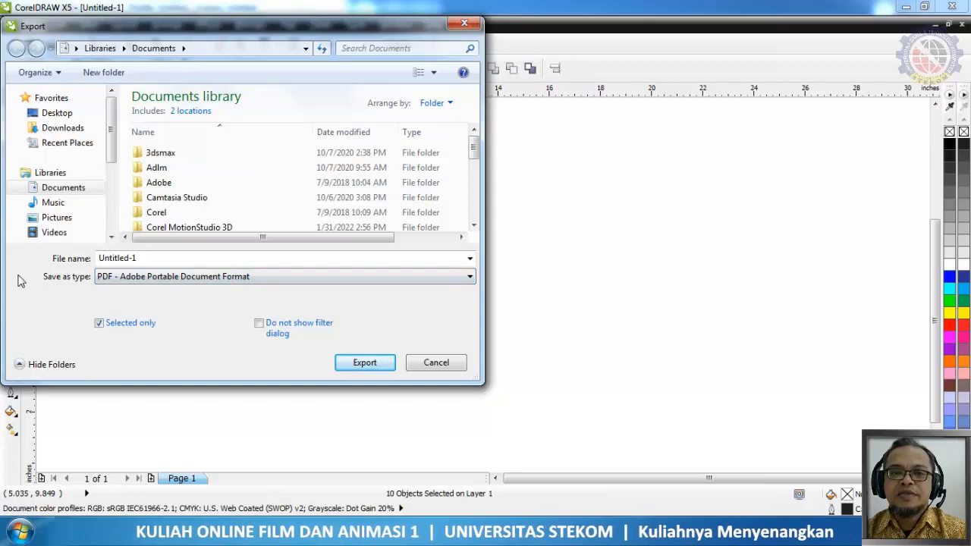
{"action": "left_click", "coordinate": [192, 277]}
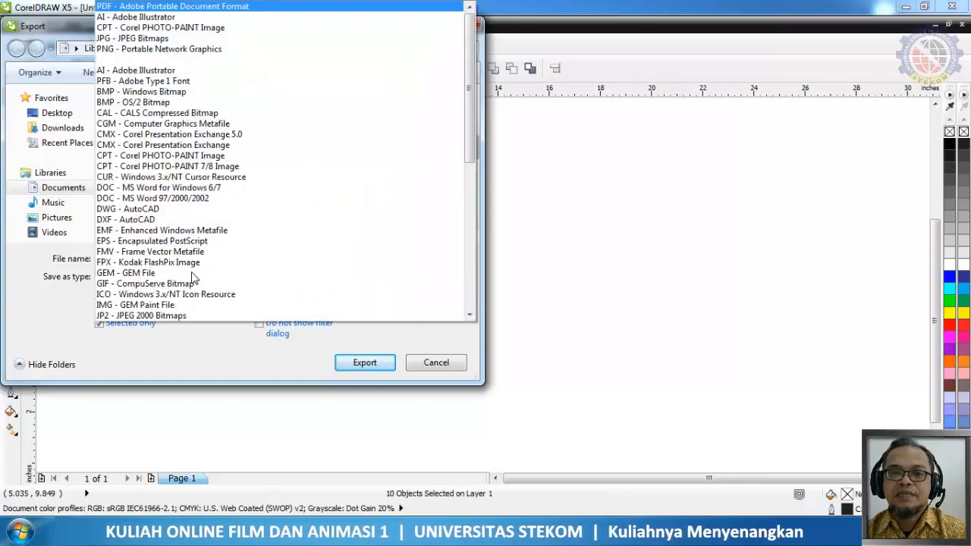
{"action": "left_click", "coordinate": [152, 74]}
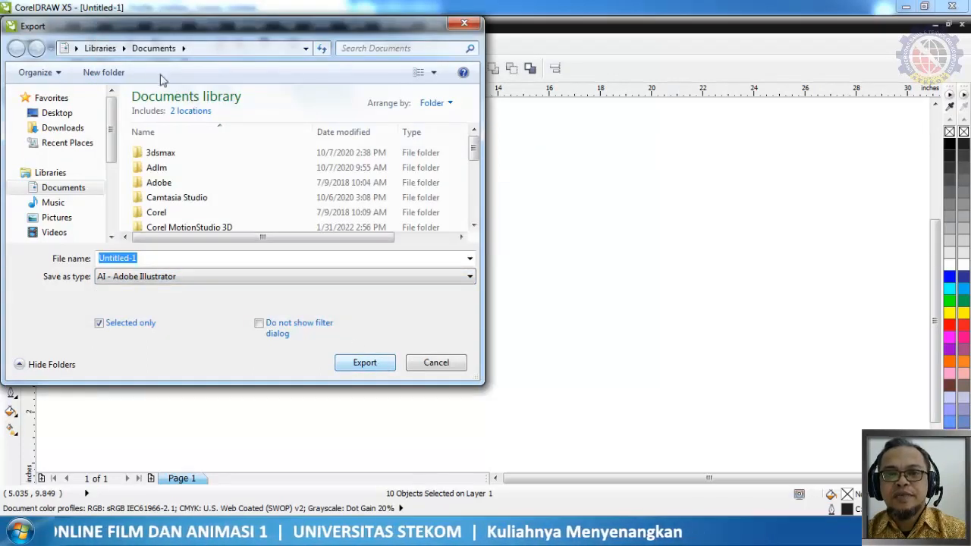
{"action": "left_click", "coordinate": [358, 357]}
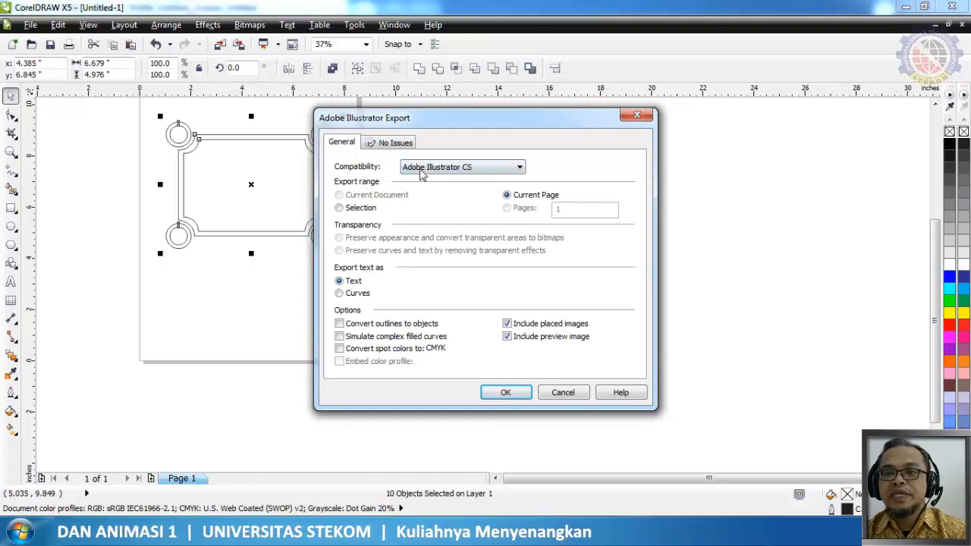
Set the Illustrator export compatibility to Adobe Illustrator 9.0 and complete the export
{"action": "left_click", "coordinate": [424, 172]}
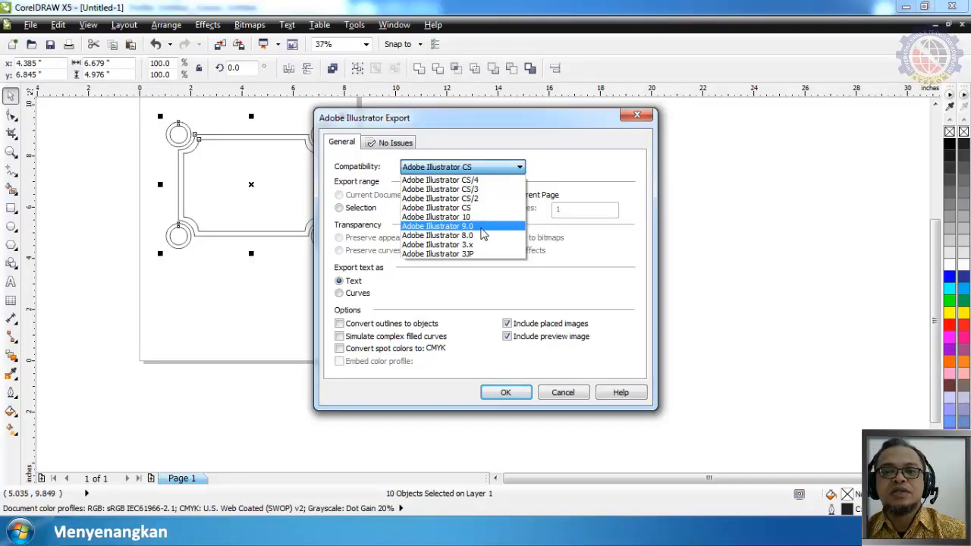
{"action": "left_click", "coordinate": [483, 227]}
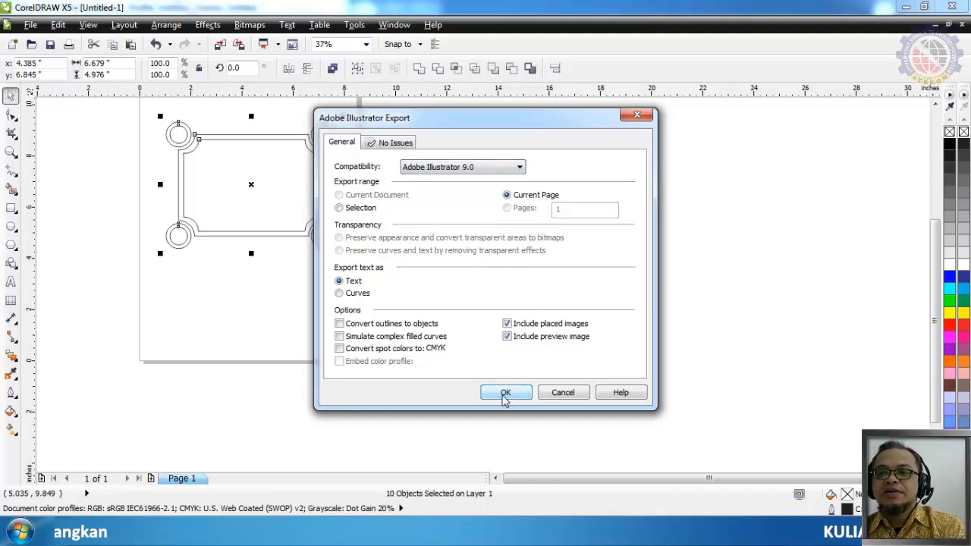
{"action": "left_click", "coordinate": [504, 394]}
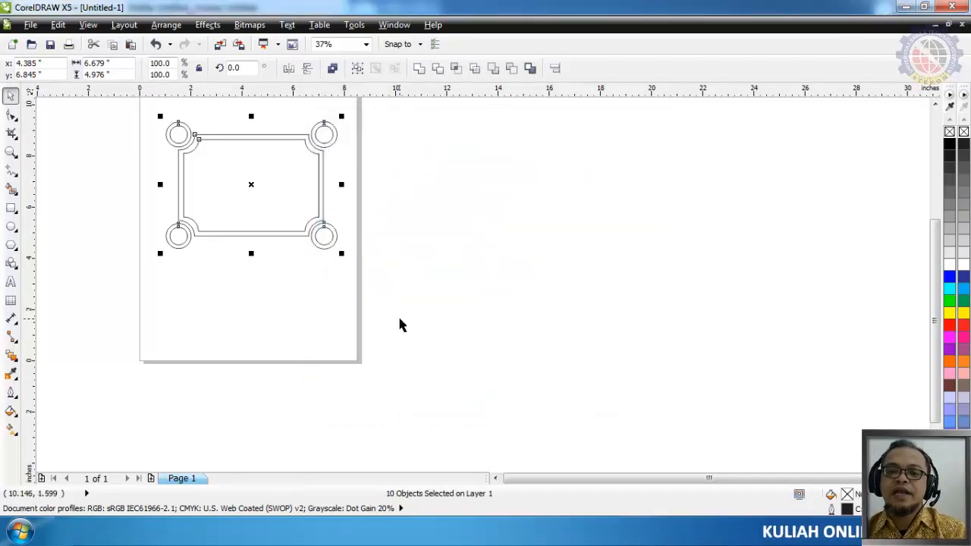
Switch to Windows Explorer and locate the exported Untitled-1 Illustrator file in the Documents library
{"action": "left_click", "coordinate": [99, 529]}
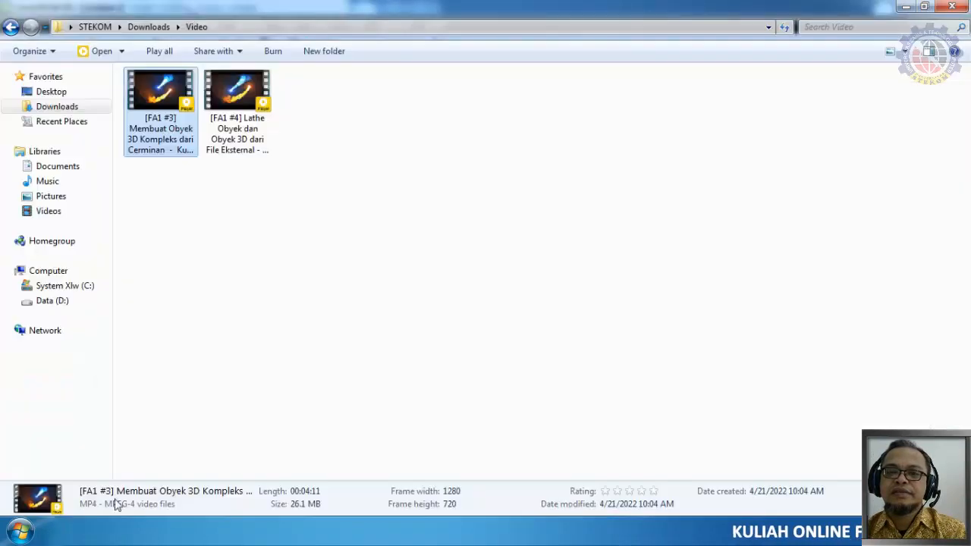
{"action": "left_click", "coordinate": [60, 167]}
{"action": "left_click", "coordinate": [170, 434]}
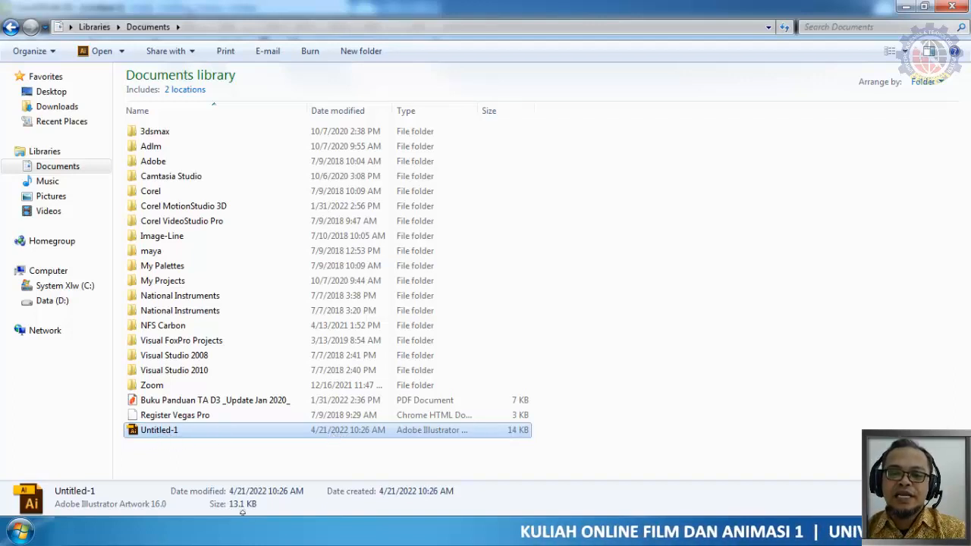
Switch to Corel MotionStudio 3D, start a graphics import and check the supported file types
{"action": "mouse_move", "coordinate": [239, 532]}
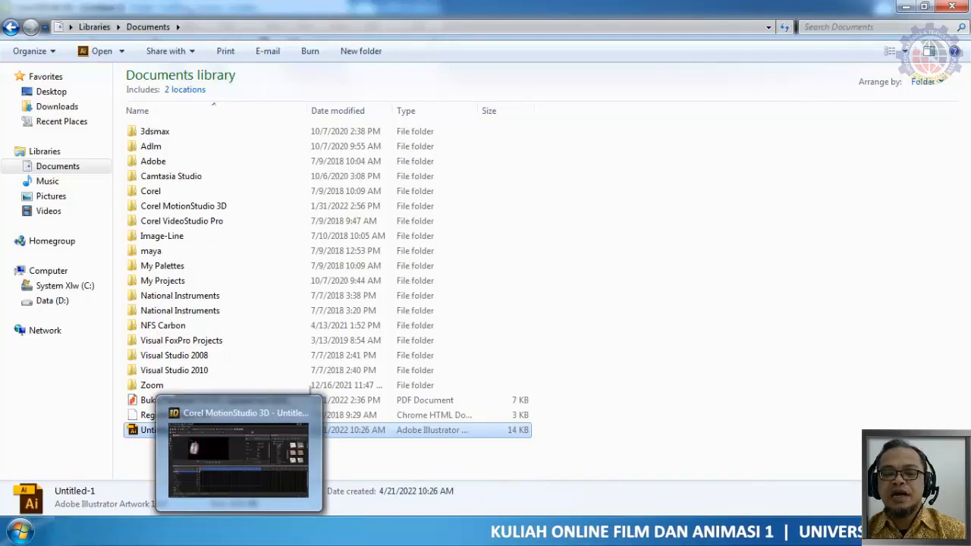
{"action": "left_click", "coordinate": [239, 455]}
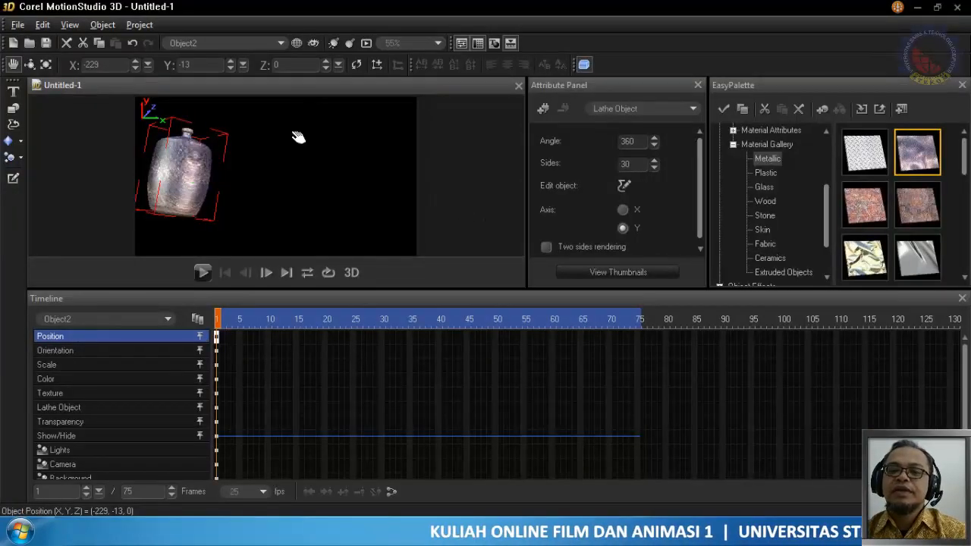
{"action": "left_click", "coordinate": [17, 26]}
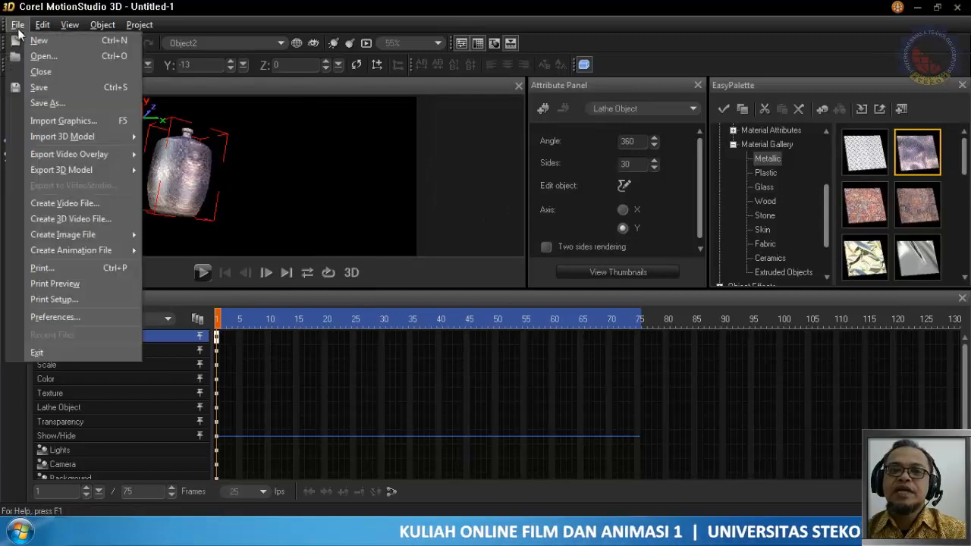
{"action": "left_click", "coordinate": [54, 123]}
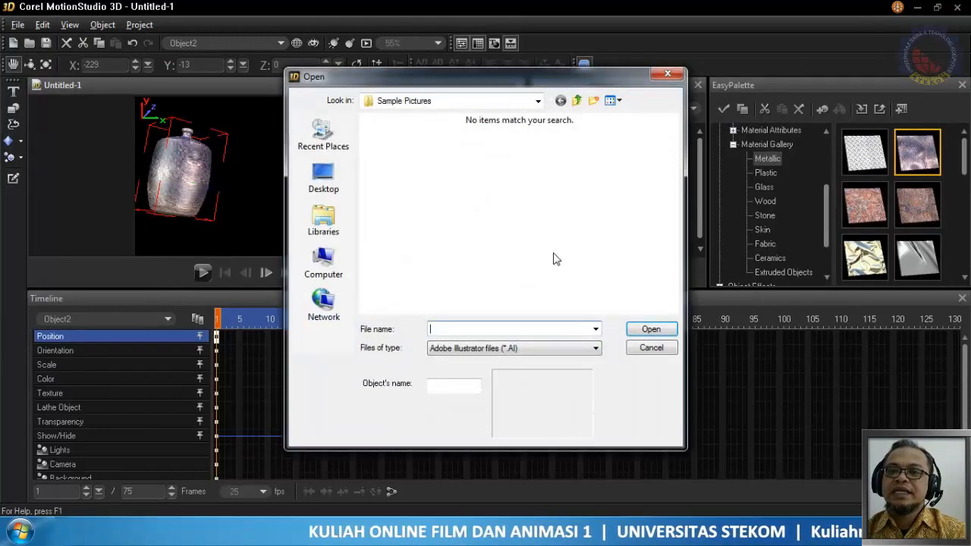
{"action": "left_click", "coordinate": [522, 348]}
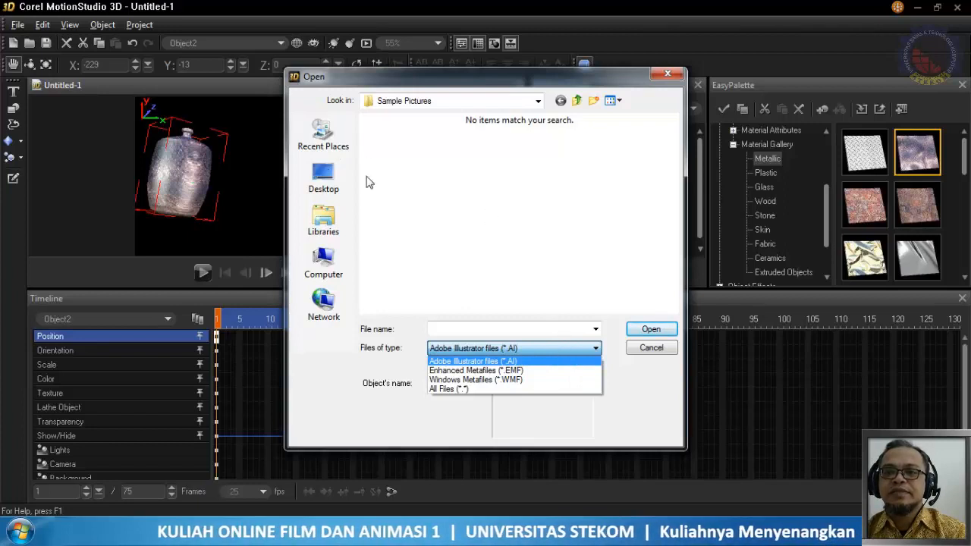
{"action": "left_click", "coordinate": [339, 229]}
Try to preview Untitled-1 from the Documents library for import, and cancel the import
{"action": "left_click", "coordinate": [339, 229]}
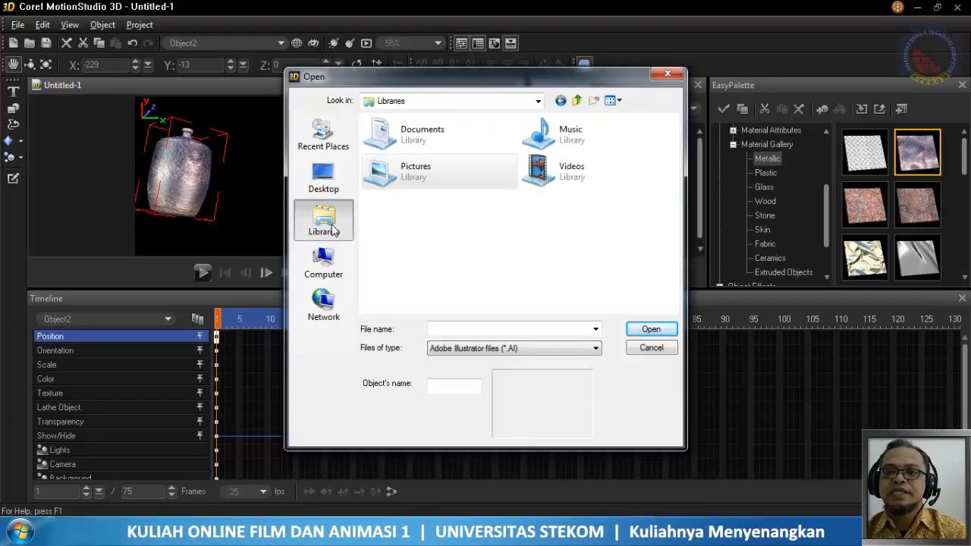
{"action": "double_click", "coordinate": [416, 134]}
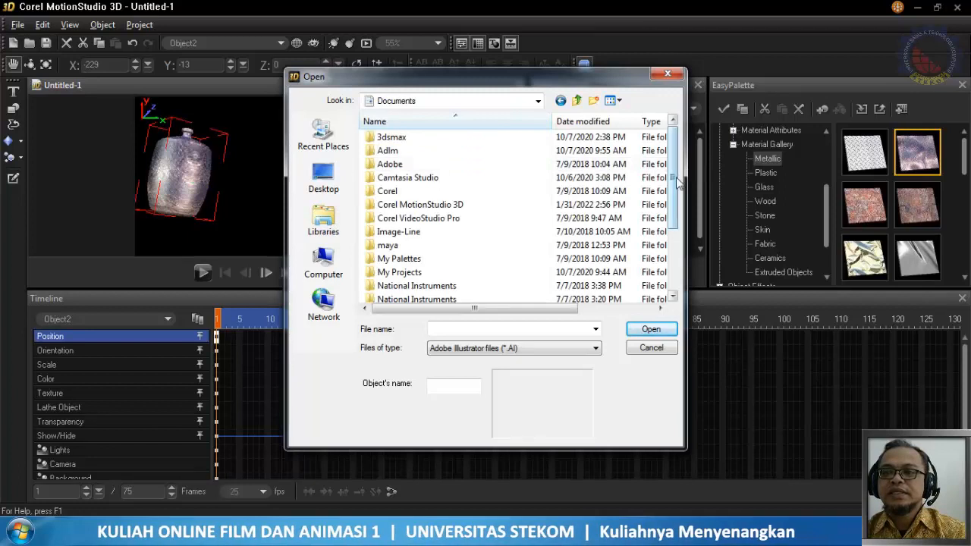
{"action": "left_click_drag", "start_coordinate": [676, 180], "coordinate": [675, 235]}
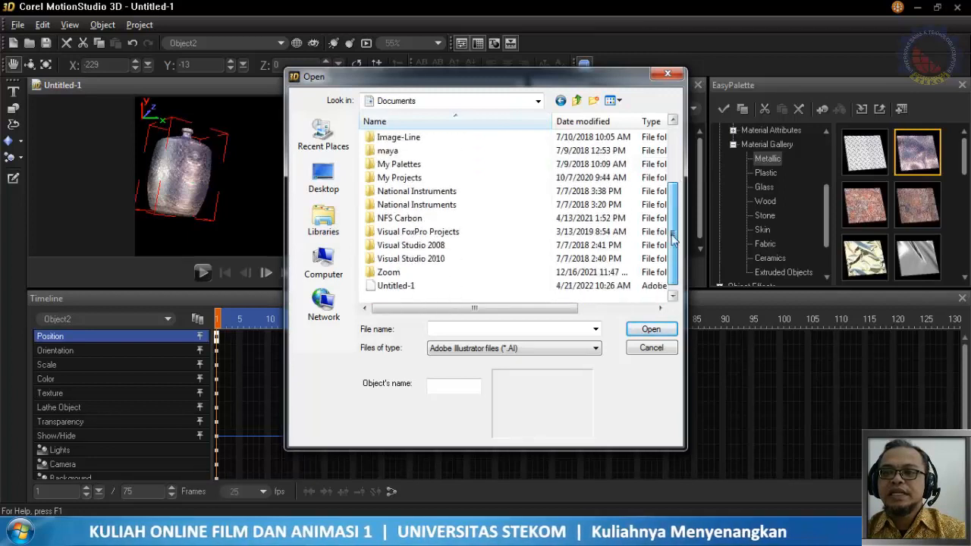
{"action": "left_click", "coordinate": [401, 288]}
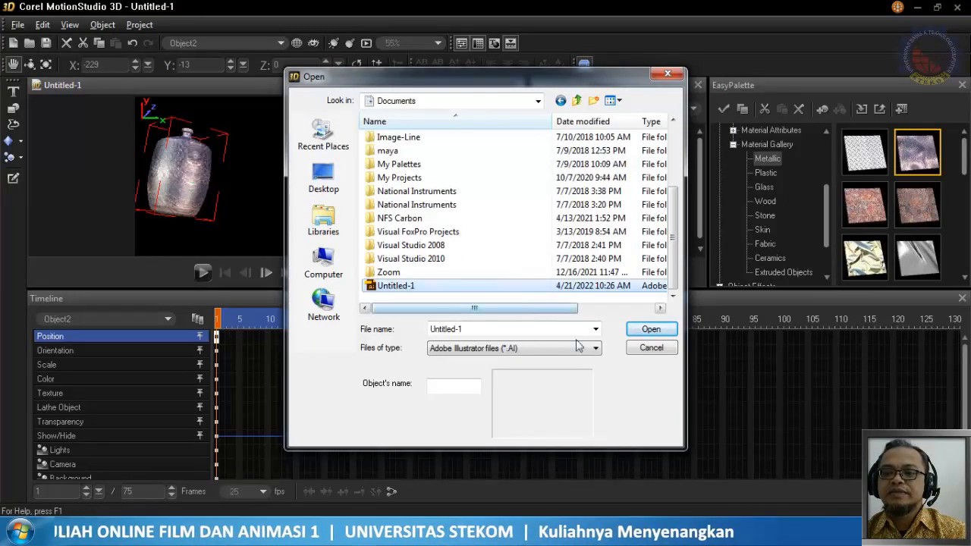
{"action": "left_click", "coordinate": [401, 289]}
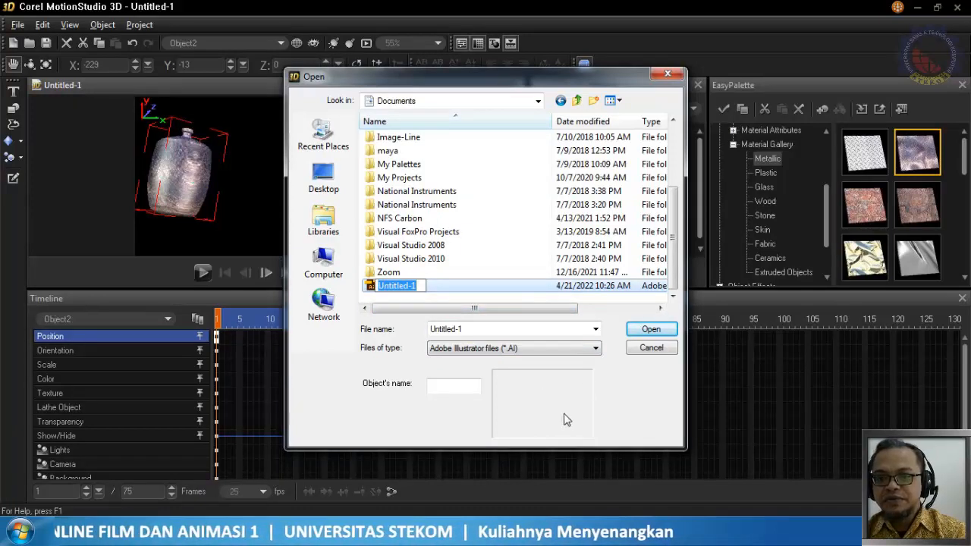
{"action": "left_click", "coordinate": [446, 289]}
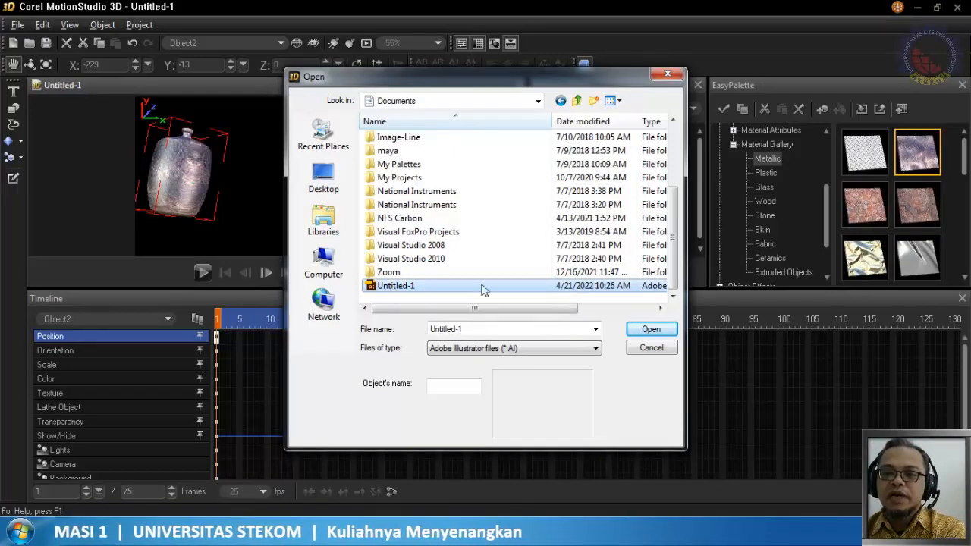
{"action": "left_click", "coordinate": [644, 351]}
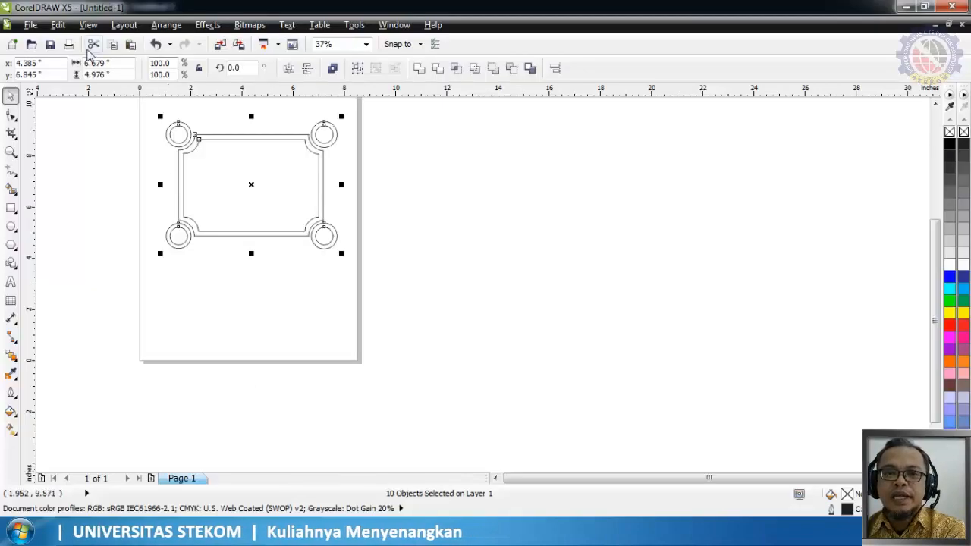
Switch to CorelDRAW and re-export the selected frame over Untitled-1.ai with Adobe Illustrator 8.0 compatibility
{"action": "left_click", "coordinate": [30, 24]}
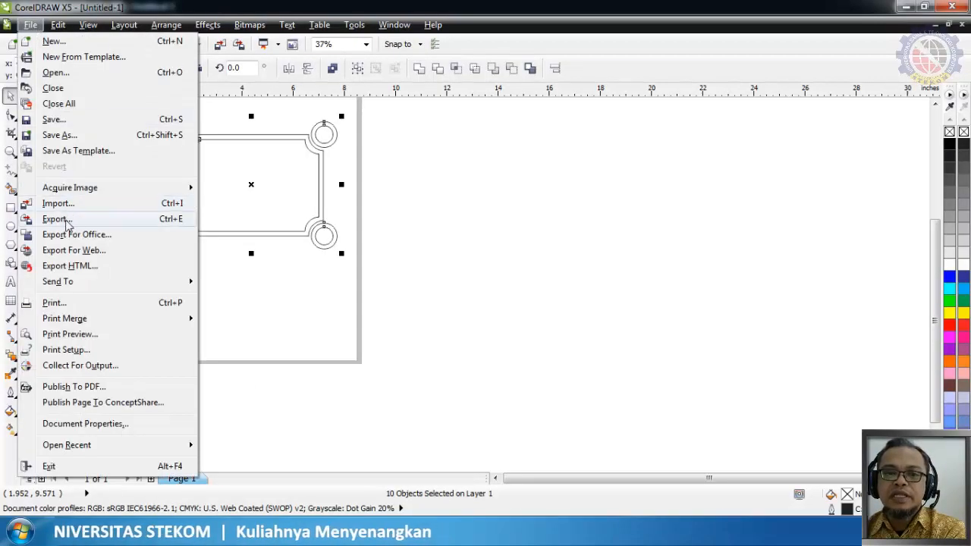
{"action": "left_click", "coordinate": [60, 218]}
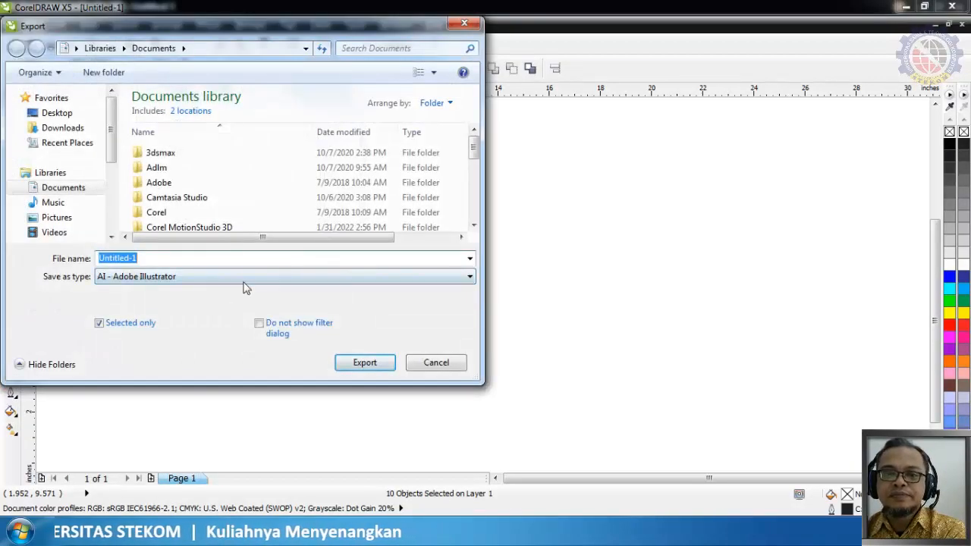
{"action": "left_click", "coordinate": [365, 363]}
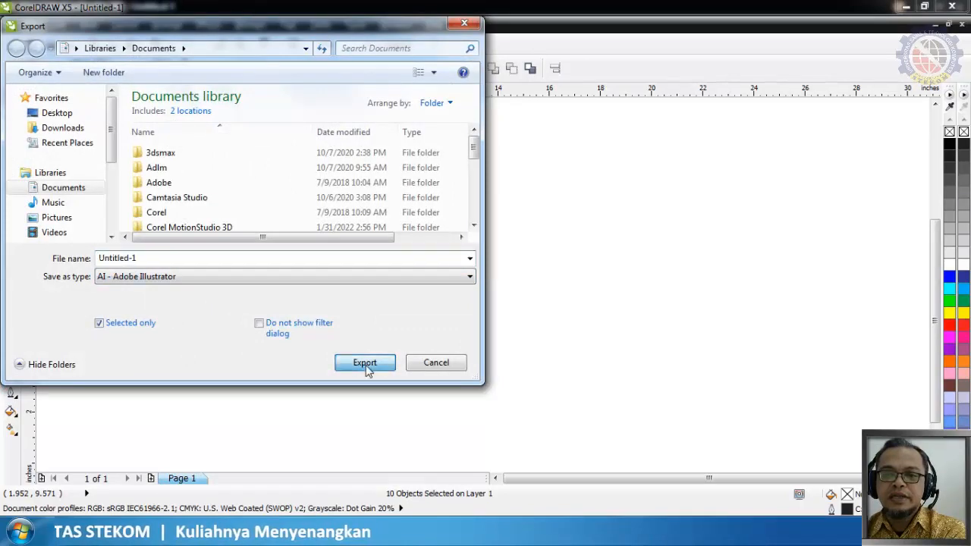
{"action": "left_click", "coordinate": [531, 271]}
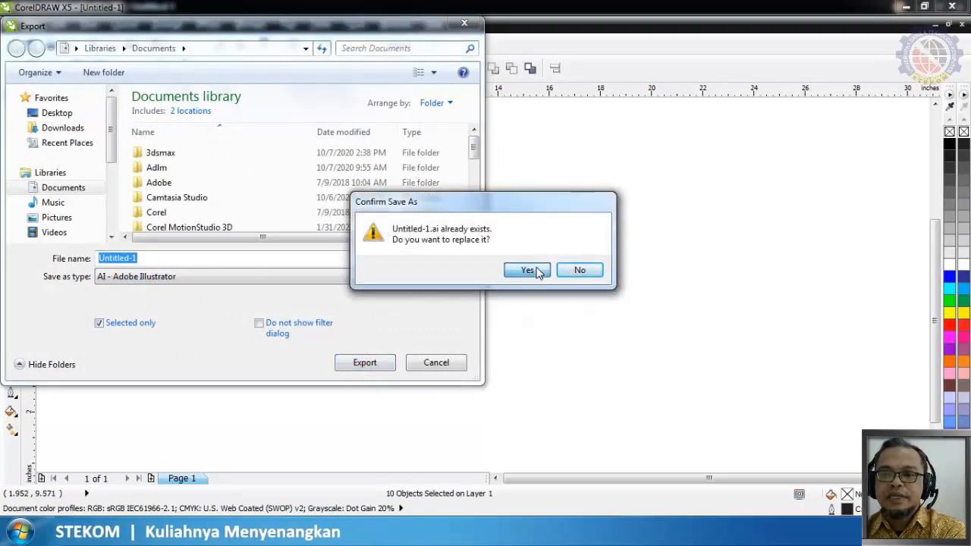
{"action": "left_click", "coordinate": [493, 167]}
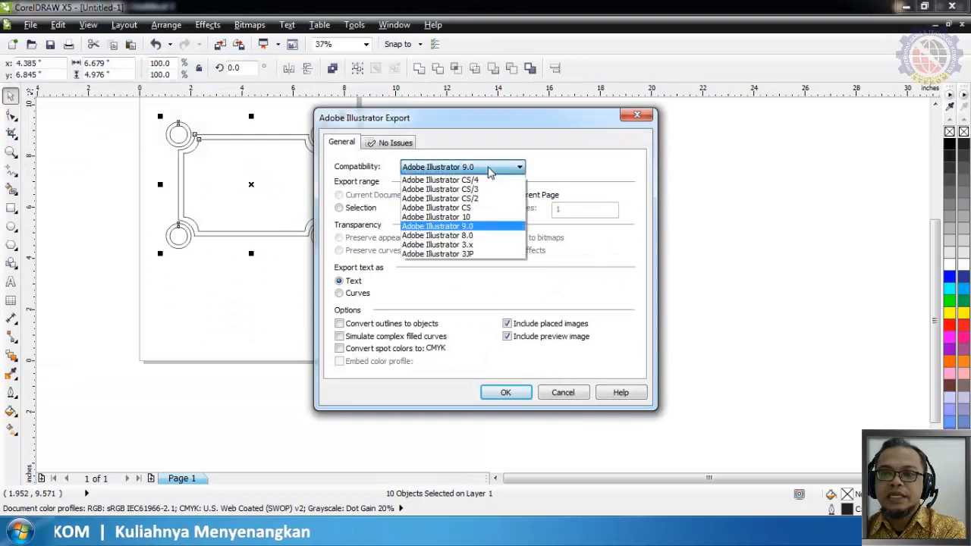
{"action": "left_click", "coordinate": [491, 241]}
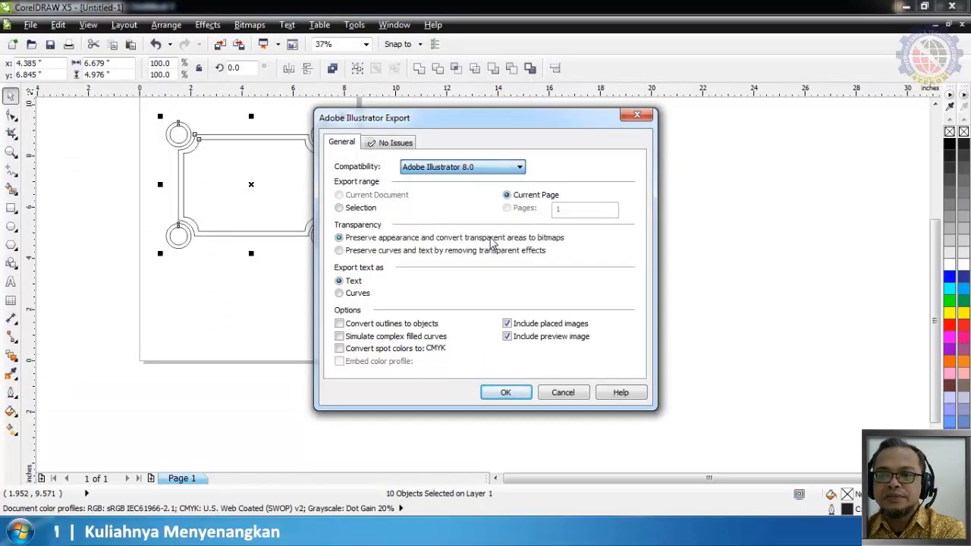
{"action": "left_click", "coordinate": [505, 392]}
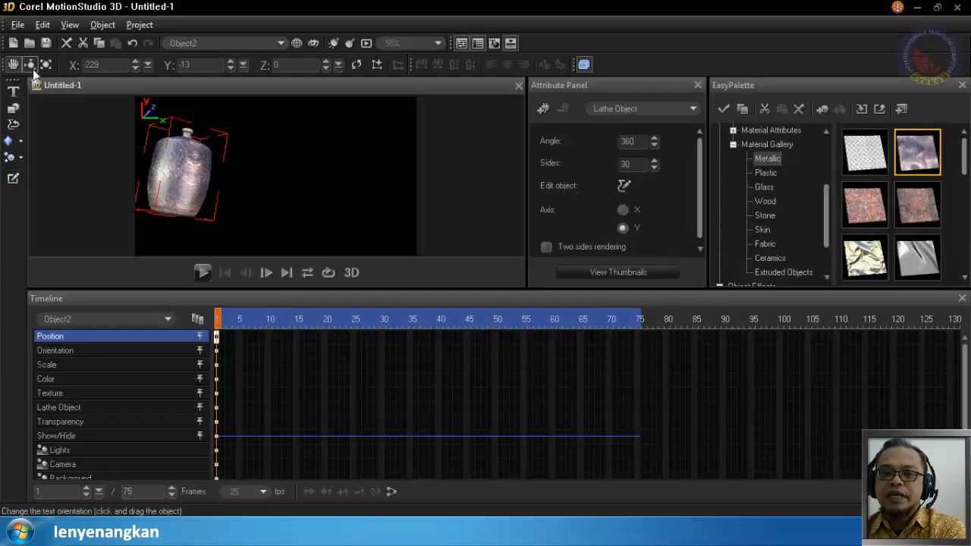
Import the re-exported Illustrator file Untitled-1 from the Documents library as a graphics object
{"action": "left_click", "coordinate": [17, 25]}
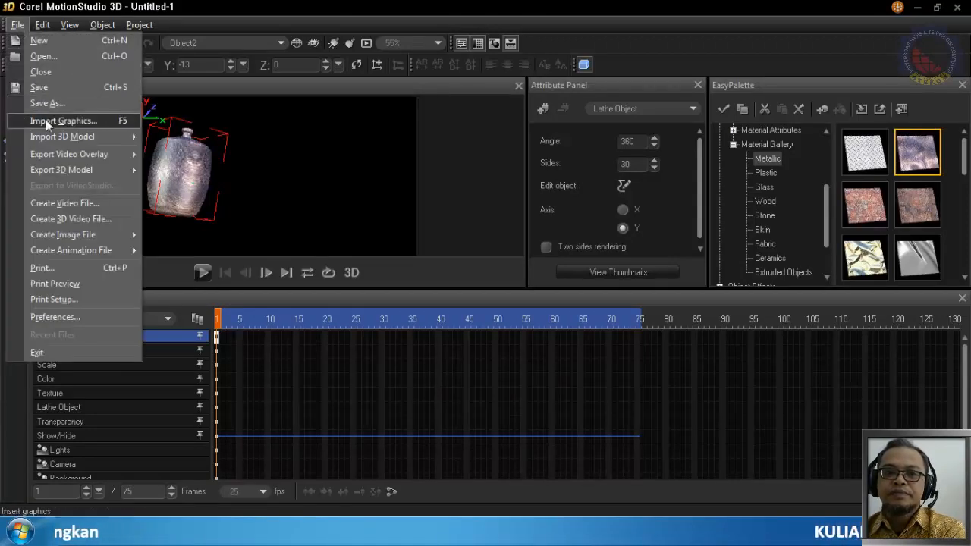
{"action": "mouse_move", "coordinate": [52, 139]}
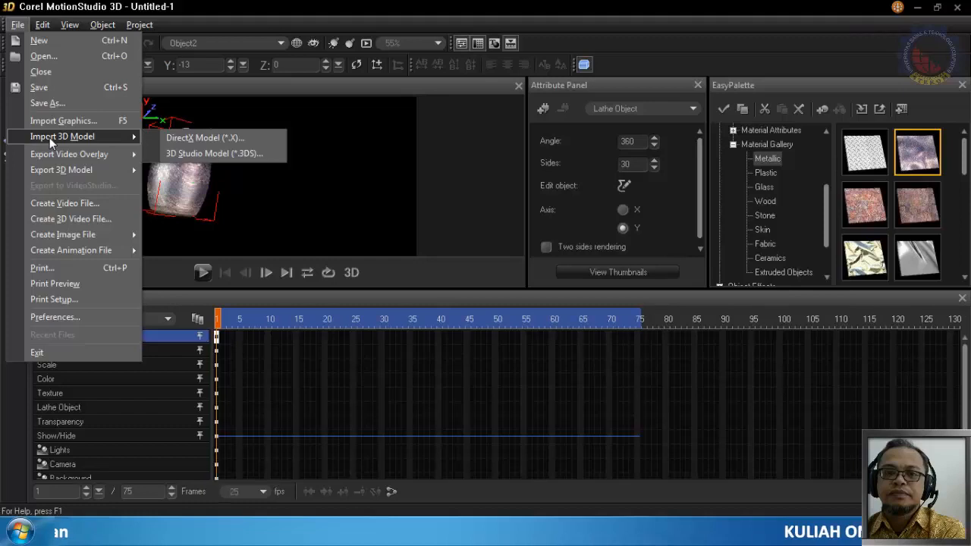
{"action": "left_click", "coordinate": [55, 121]}
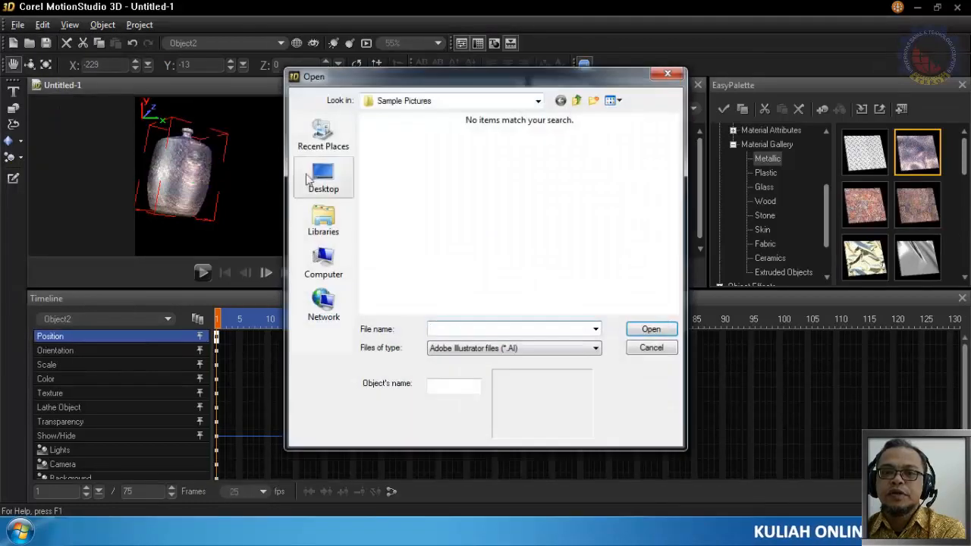
{"action": "left_click", "coordinate": [324, 220]}
{"action": "double_click", "coordinate": [408, 135]}
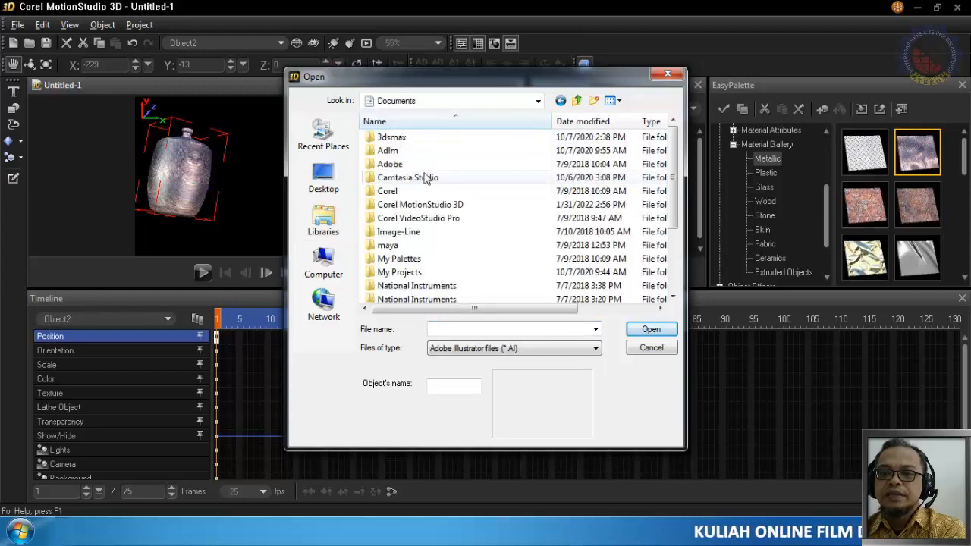
{"action": "left_click_drag", "start_coordinate": [674, 209], "coordinate": [673, 308]}
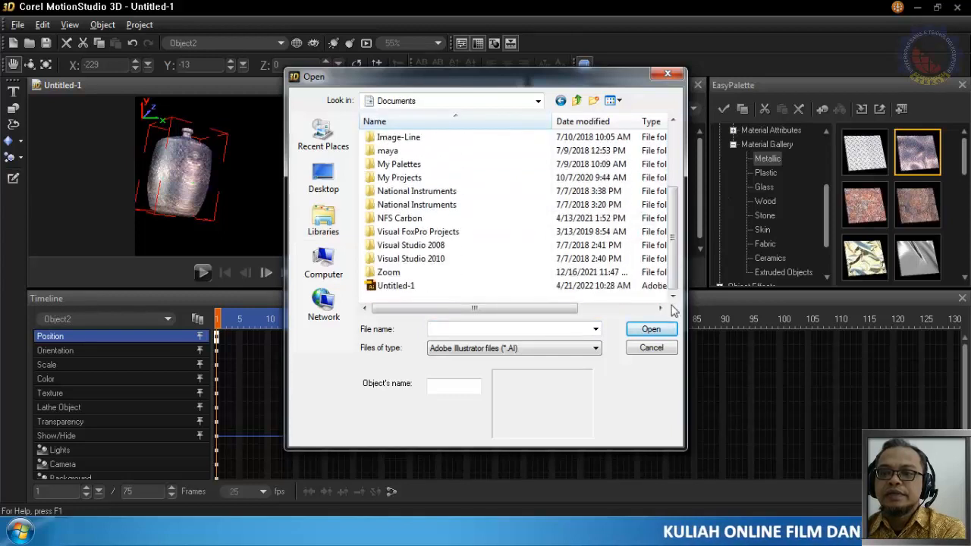
{"action": "left_click", "coordinate": [398, 287]}
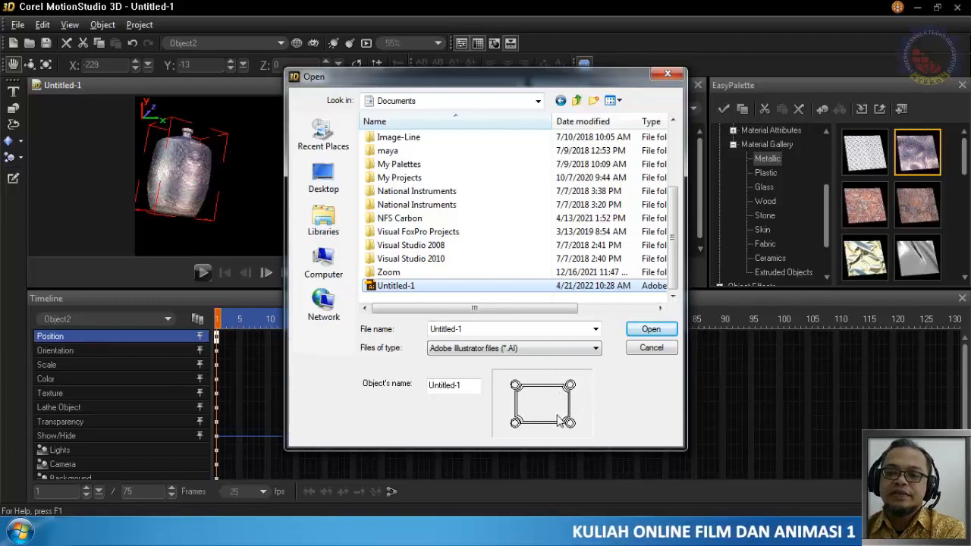
{"action": "left_click", "coordinate": [644, 329]}
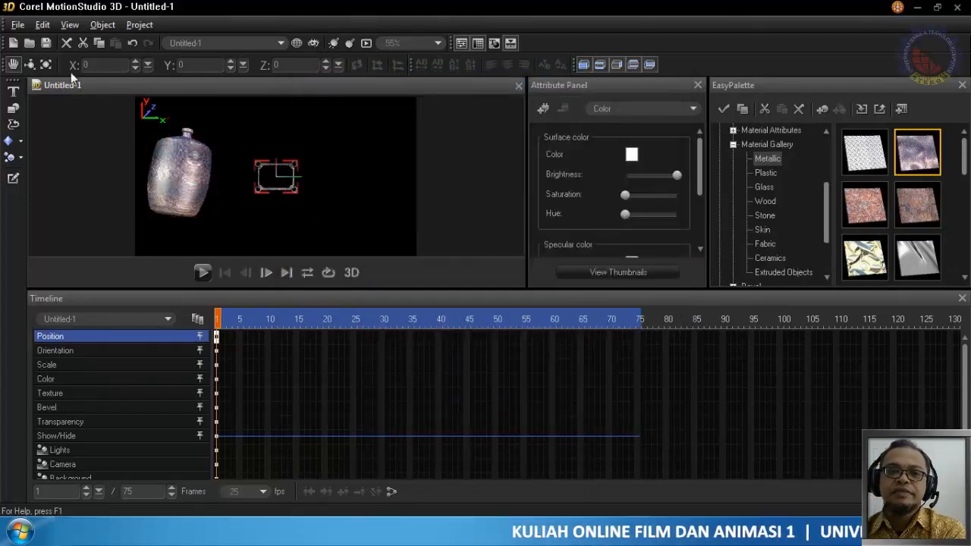
Scale the imported frame to about 291 × 258 × 100 and apply the first Wood material from the Material Gallery
{"action": "left_click", "coordinate": [46, 65]}
{"action": "left_click_drag", "start_coordinate": [265, 171], "coordinate": [691, 502]}
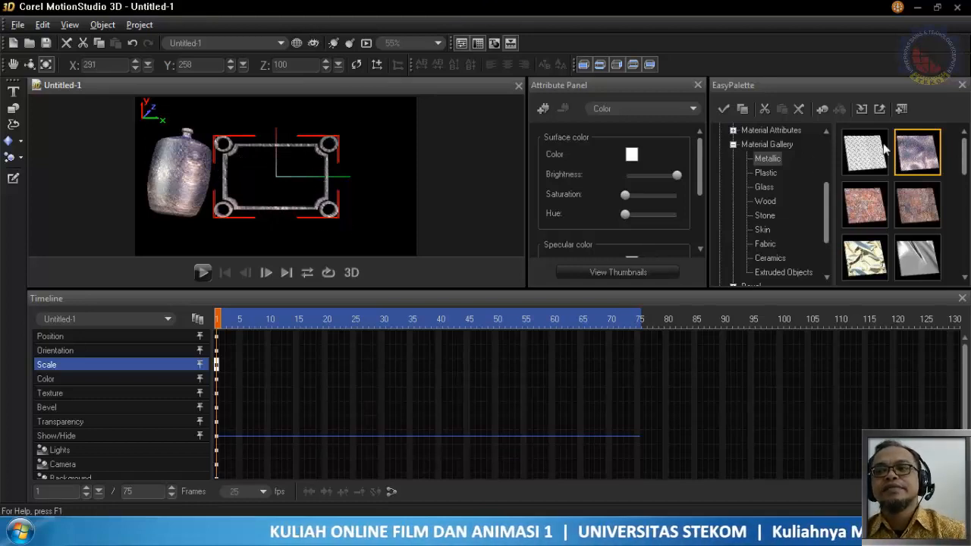
{"action": "left_click", "coordinate": [766, 202]}
{"action": "left_click_drag", "start_coordinate": [858, 173], "coordinate": [313, 148]}
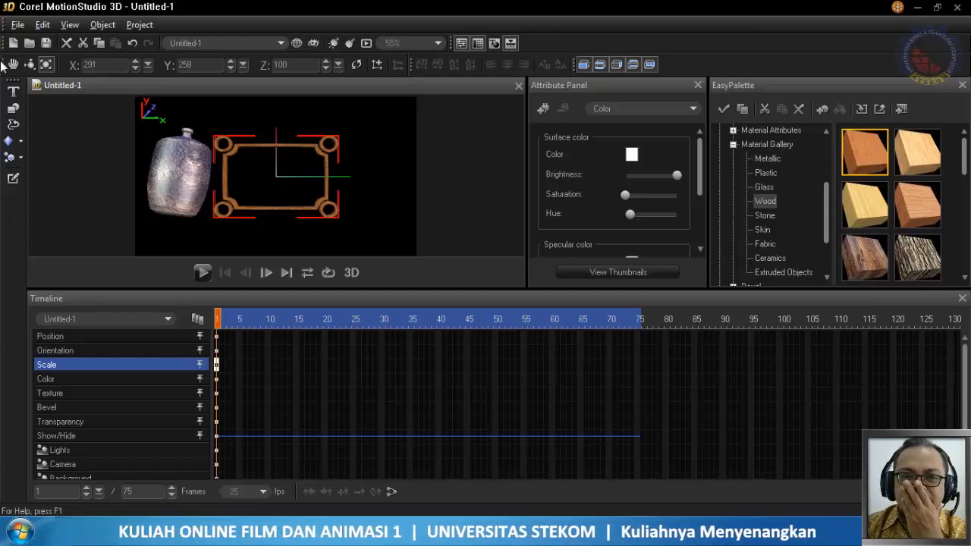
Transform the wooden frame beside the jar to about position (84, -4, 0), scale (408, 376, 100) and X orientation -3
{"action": "left_click", "coordinate": [14, 65]}
{"action": "left_click_drag", "start_coordinate": [276, 177], "coordinate": [319, 179]}
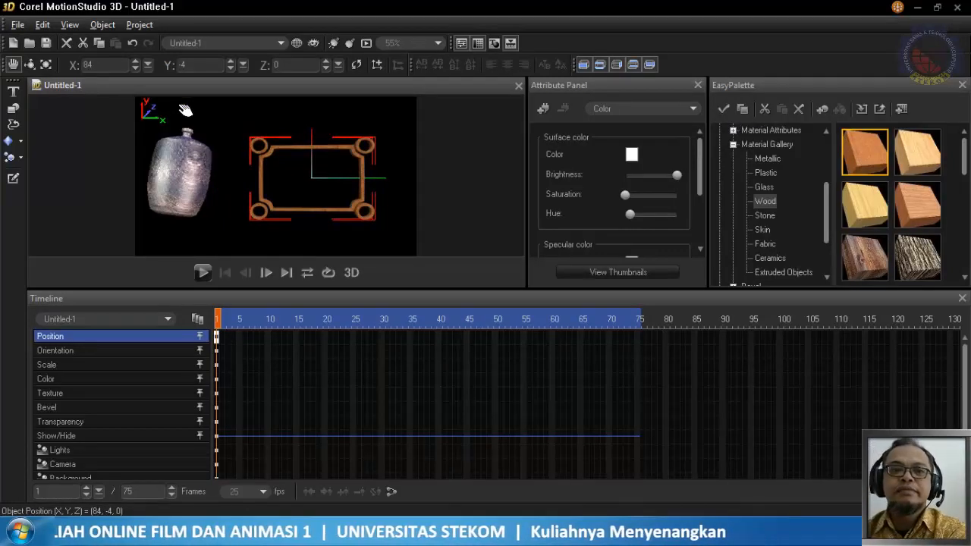
{"action": "left_click", "coordinate": [44, 65]}
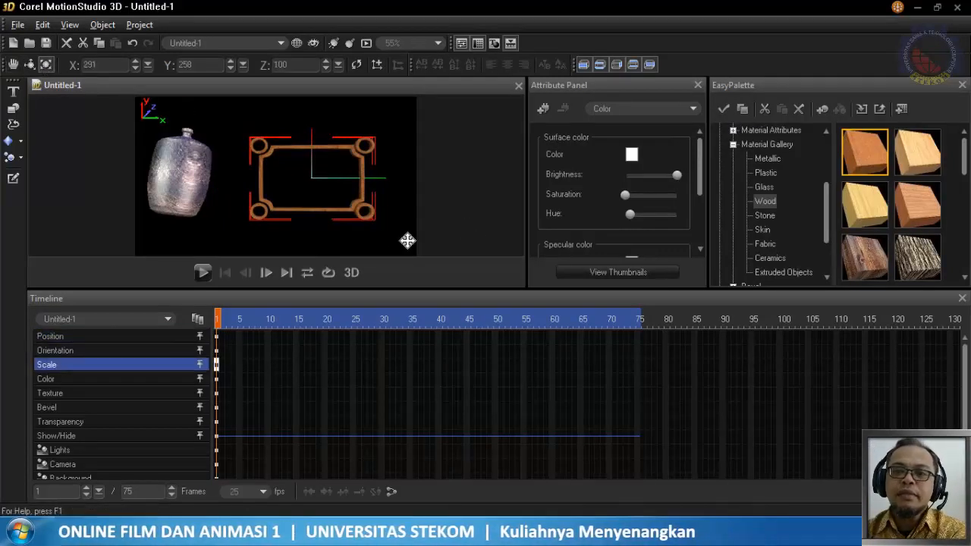
{"action": "left_click_drag", "start_coordinate": [379, 234], "coordinate": [634, 482]}
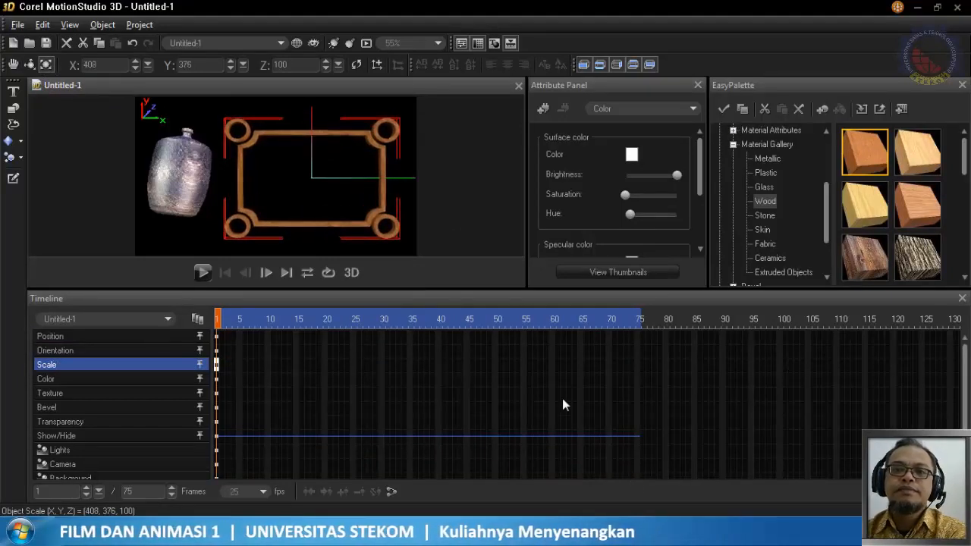
{"action": "left_click", "coordinate": [28, 64]}
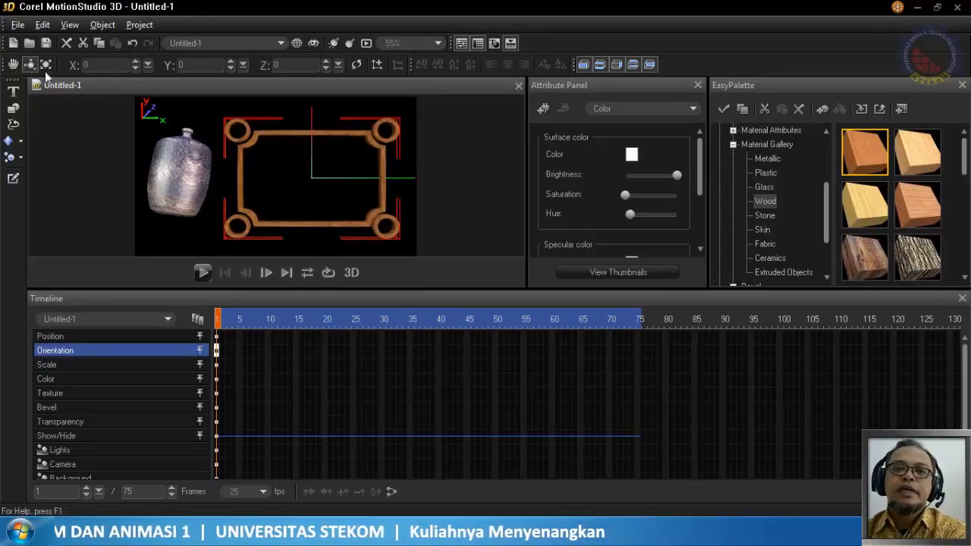
{"action": "mouse_move", "coordinate": [298, 139]}
{"action": "left_mouse_down"}
{"action": "mouse_move", "coordinate": [318, 201]}
{"action": "mouse_move", "coordinate": [311, 175]}
{"action": "mouse_move", "coordinate": [318, 149]}
{"action": "mouse_move", "coordinate": [319, 202]}
{"action": "mouse_move", "coordinate": [247, 202]}
{"action": "mouse_move", "coordinate": [244, 140]}
{"action": "mouse_move", "coordinate": [314, 150]}
{"action": "mouse_move", "coordinate": [310, 135]}
{"action": "mouse_move", "coordinate": [283, 139]}
{"action": "mouse_move", "coordinate": [298, 137]}
{"action": "left_mouse_up"}
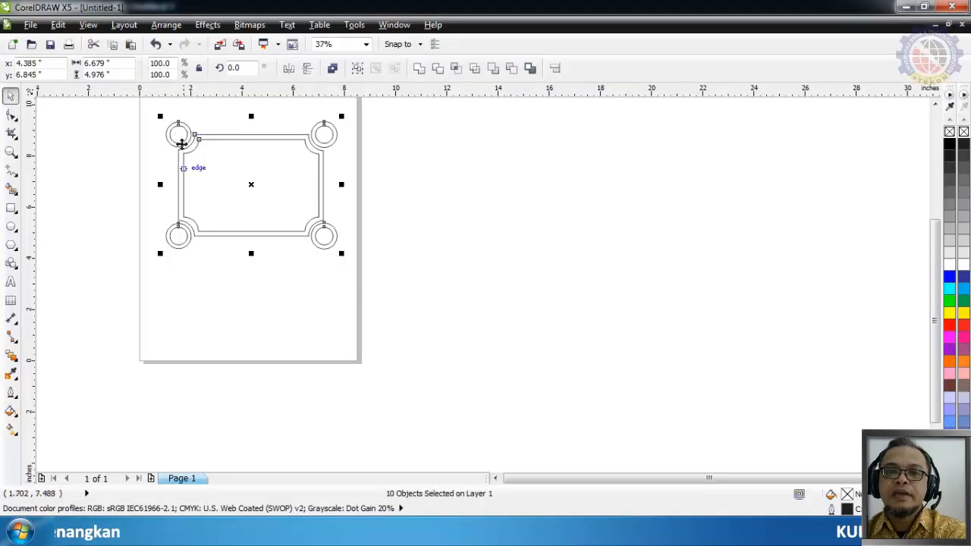
Try shrinking the top-left ornament's inner circle to about 0.373 inches and deleting the top-right inner circle, and undo both changes
{"action": "left_click", "coordinate": [242, 262]}
{"action": "left_click", "coordinate": [180, 134]}
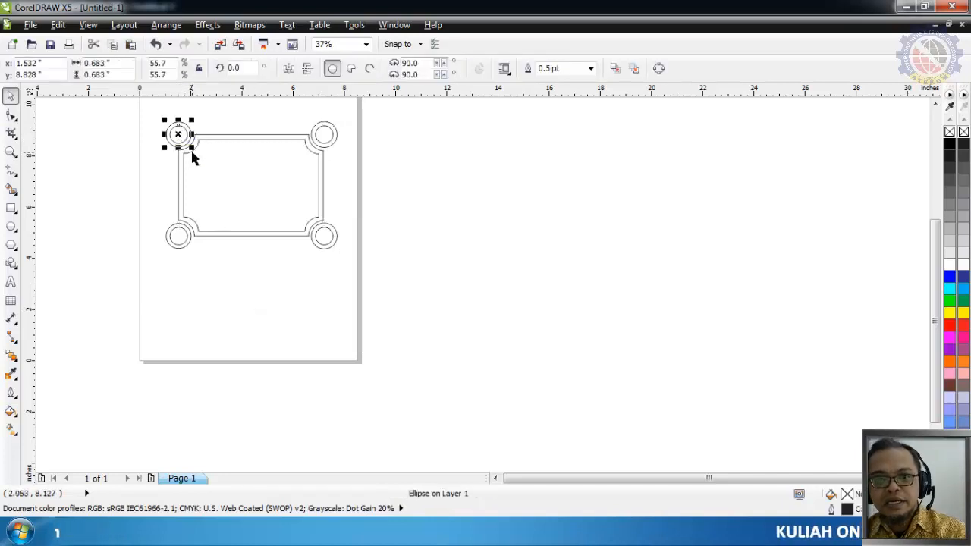
{"action": "left_click_drag", "start_coordinate": [192, 149], "coordinate": [191, 143]}
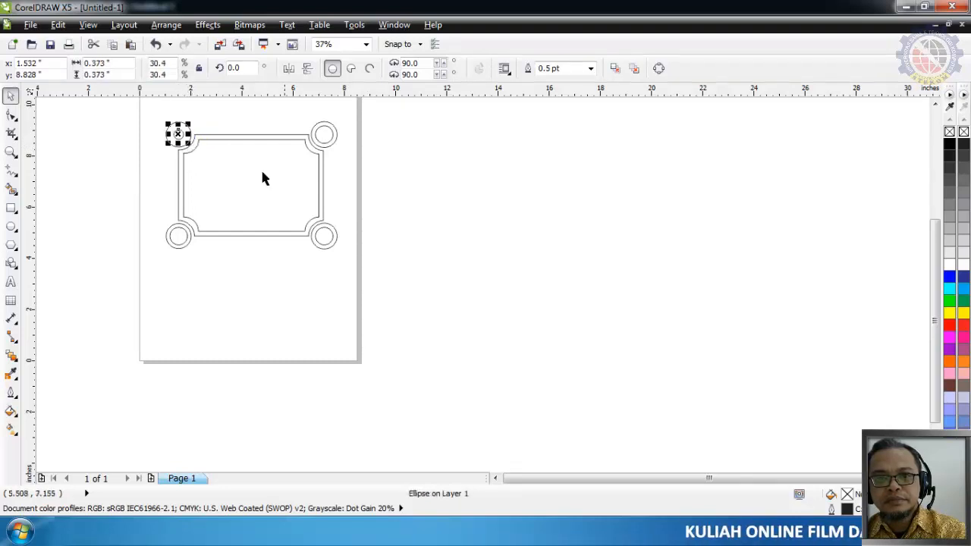
{"action": "left_click", "coordinate": [286, 161]}
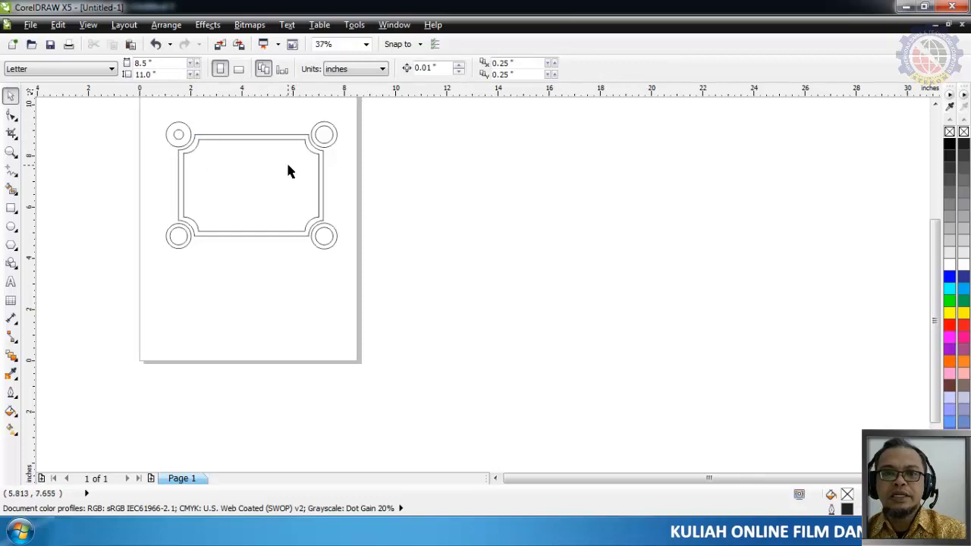
{"action": "left_click", "coordinate": [326, 135]}
{"action": "left_click", "coordinate": [337, 182]}
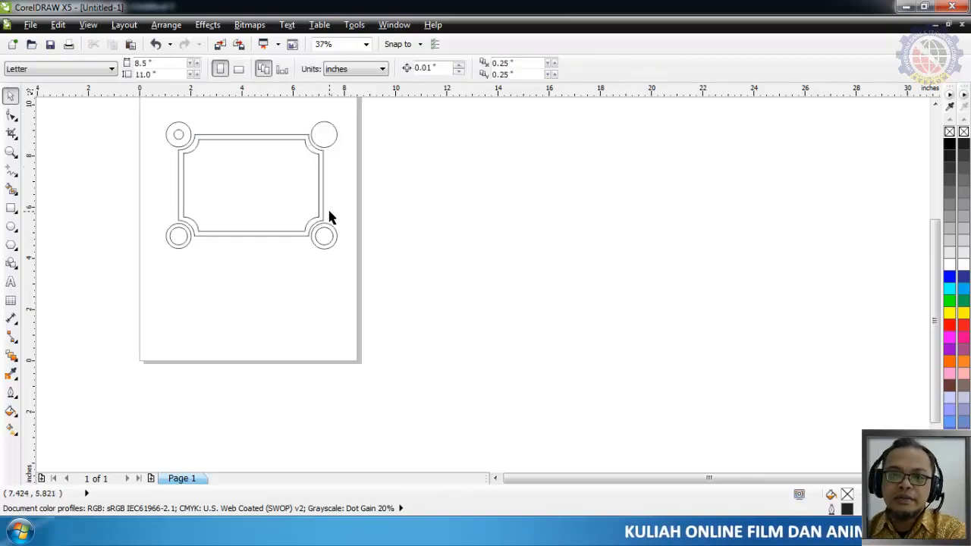
{"action": "key", "text": "ctrl+z"}
{"action": "key", "text": "ctrl+z"}
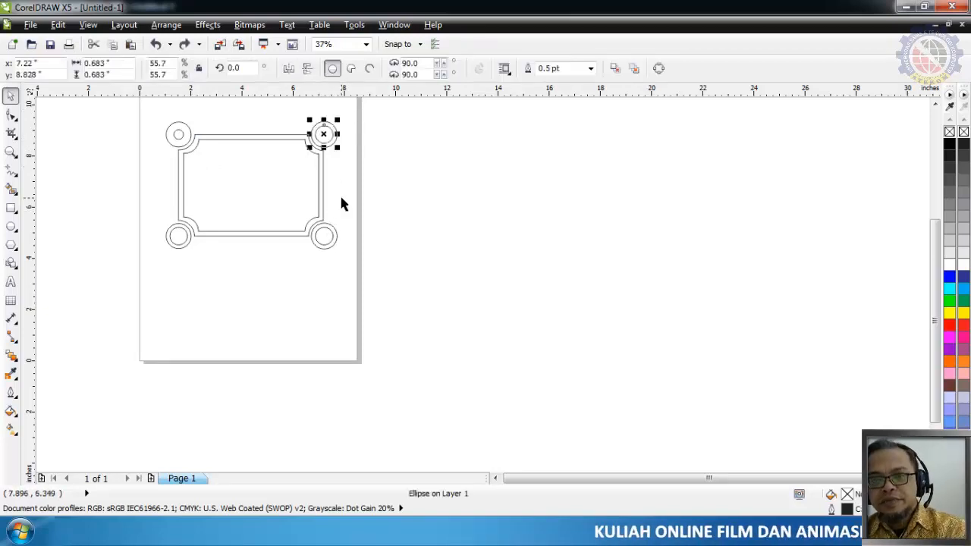
Shrink the inner frame outline about its centre to about 4.459 × 3.024 inches and deselect it
{"action": "left_click", "coordinate": [297, 196]}
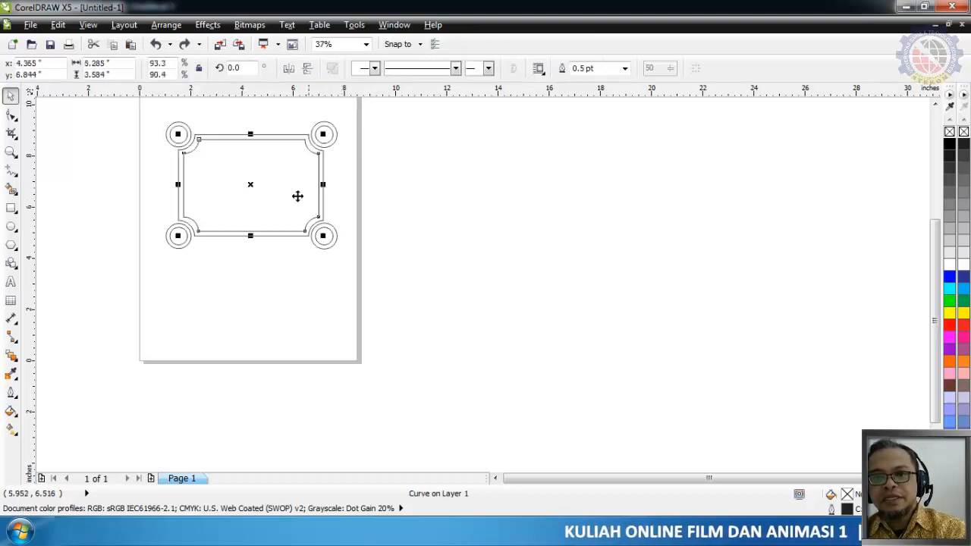
{"action": "left_click_drag", "start_coordinate": [323, 236], "coordinate": [317, 229], "text": "shift"}
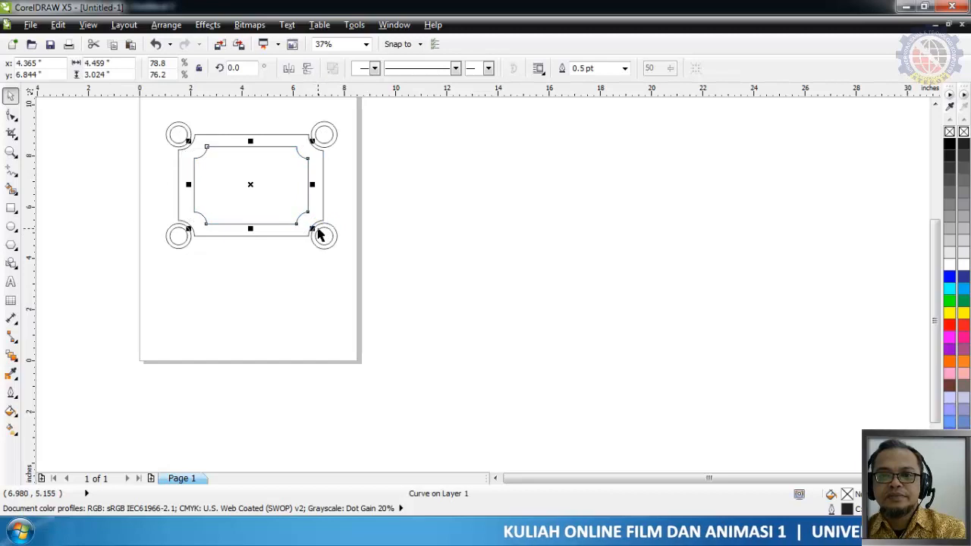
{"action": "left_click", "coordinate": [344, 277]}
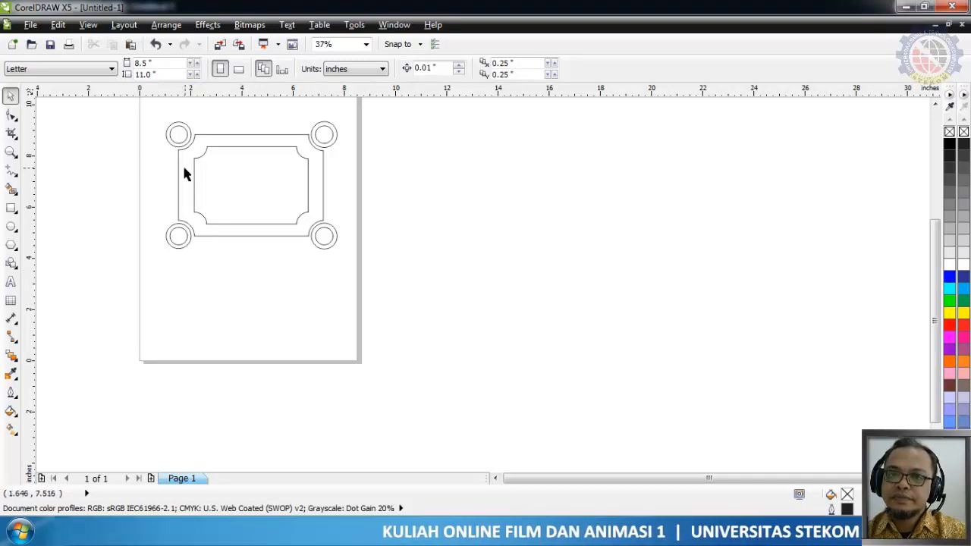
Export the edited frame over Untitled-1.ai in the Documents library with Adobe Illustrator 8.0 compatibility
{"action": "left_click", "coordinate": [28, 25]}
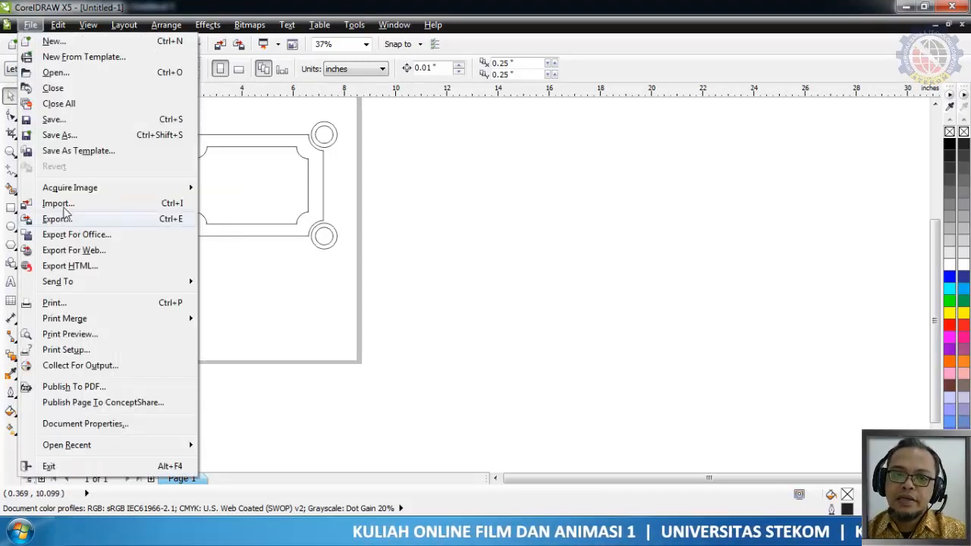
{"action": "left_click", "coordinate": [61, 220]}
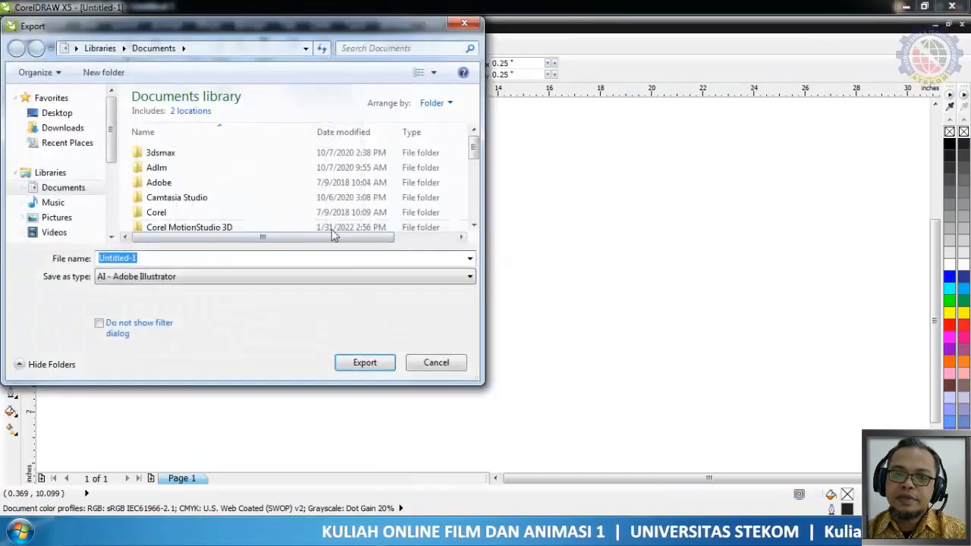
{"action": "left_click_drag", "start_coordinate": [474, 151], "coordinate": [538, 221]}
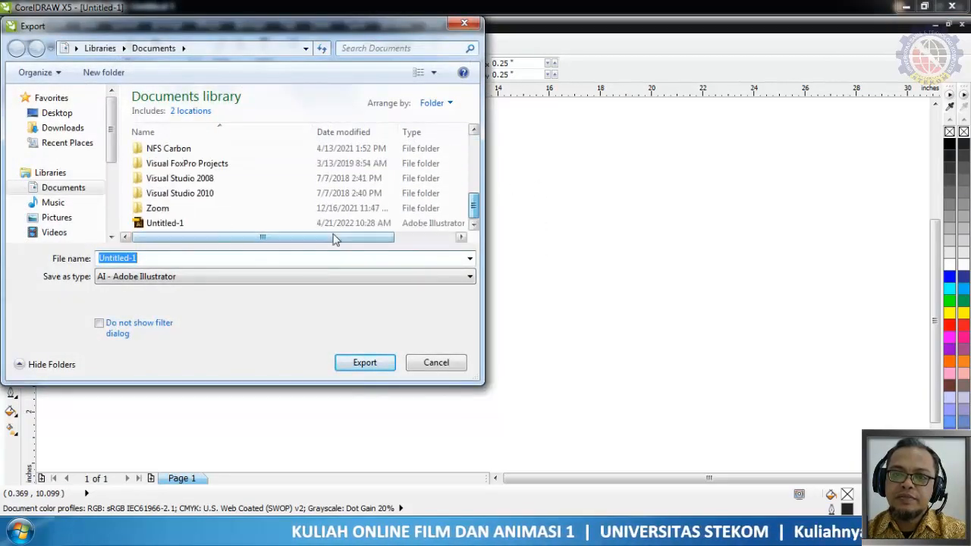
{"action": "left_click", "coordinate": [168, 223]}
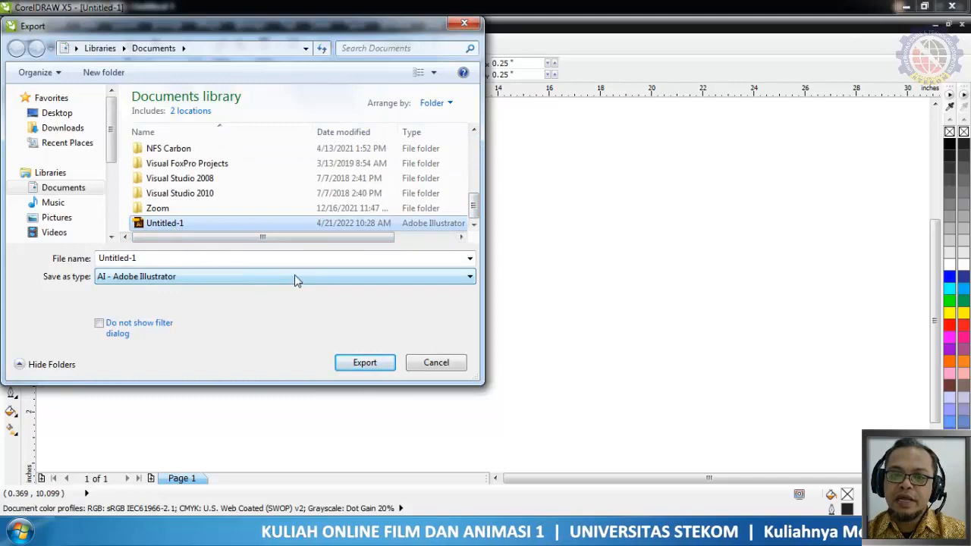
{"action": "left_click", "coordinate": [371, 364]}
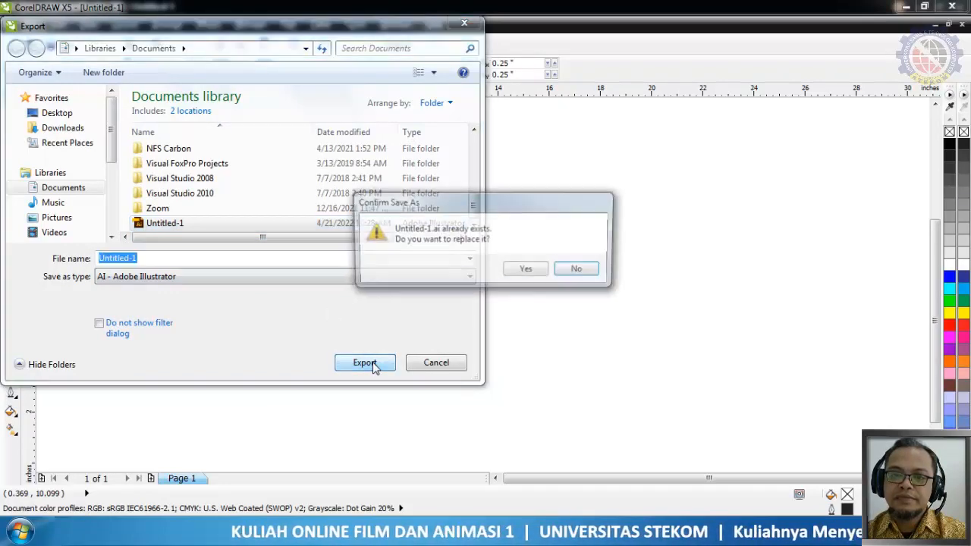
{"action": "left_click", "coordinate": [513, 271]}
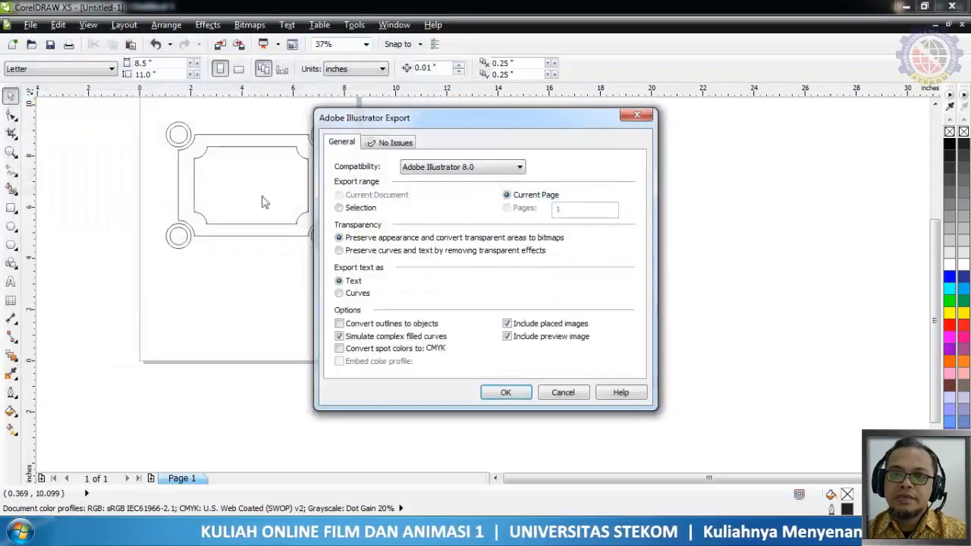
{"action": "left_click", "coordinate": [505, 395]}
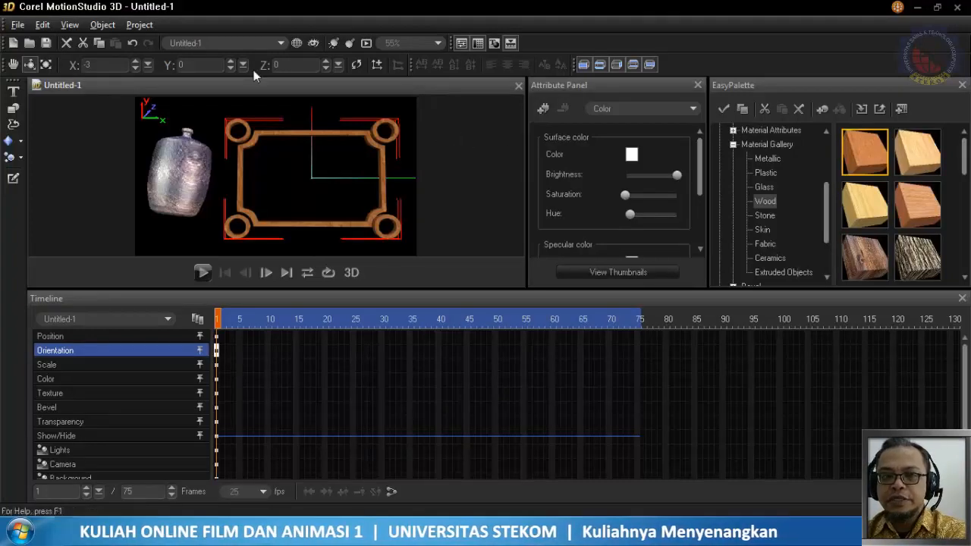
Delete the old wooden frame and import the updated Untitled-1 Illustrator file from Documents as a graphics object
{"action": "left_click", "coordinate": [66, 43]}
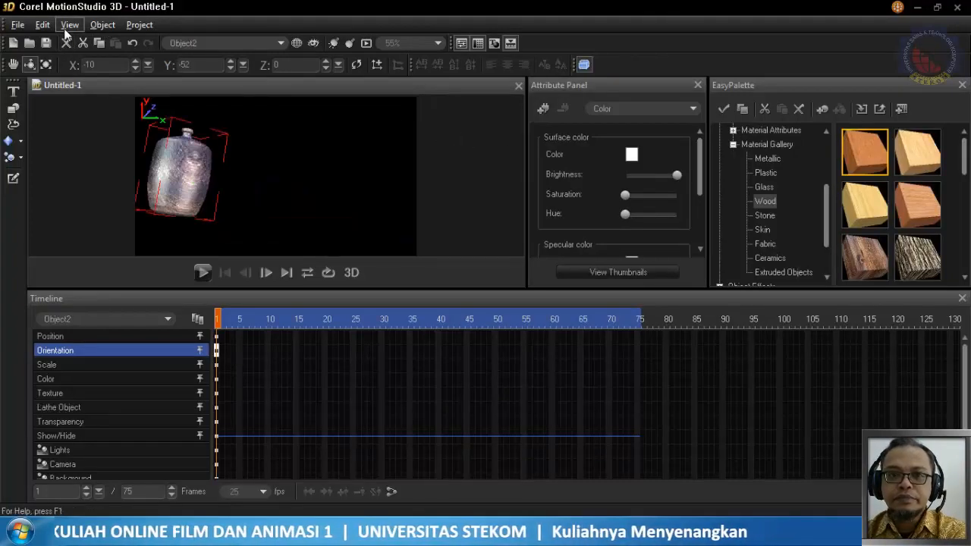
{"action": "left_click", "coordinate": [18, 25]}
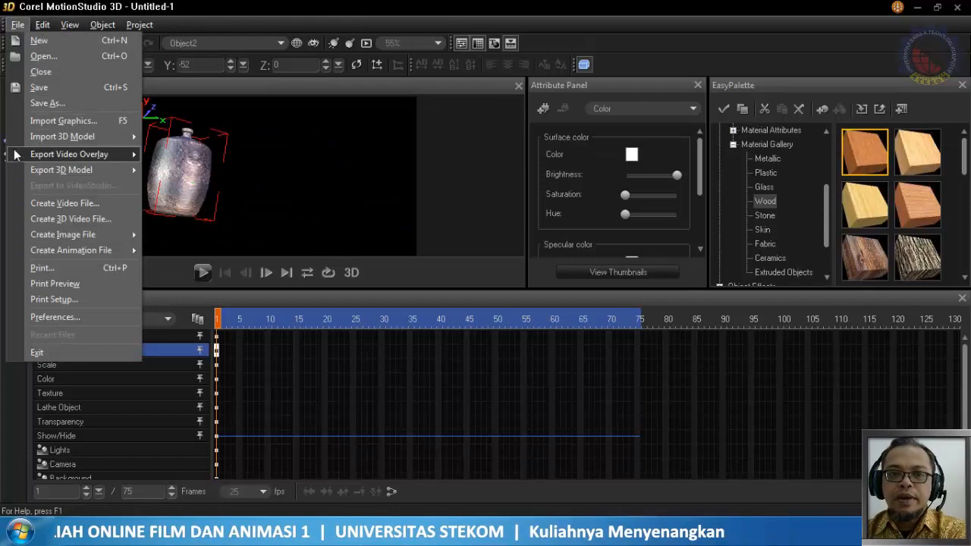
{"action": "left_click", "coordinate": [55, 121]}
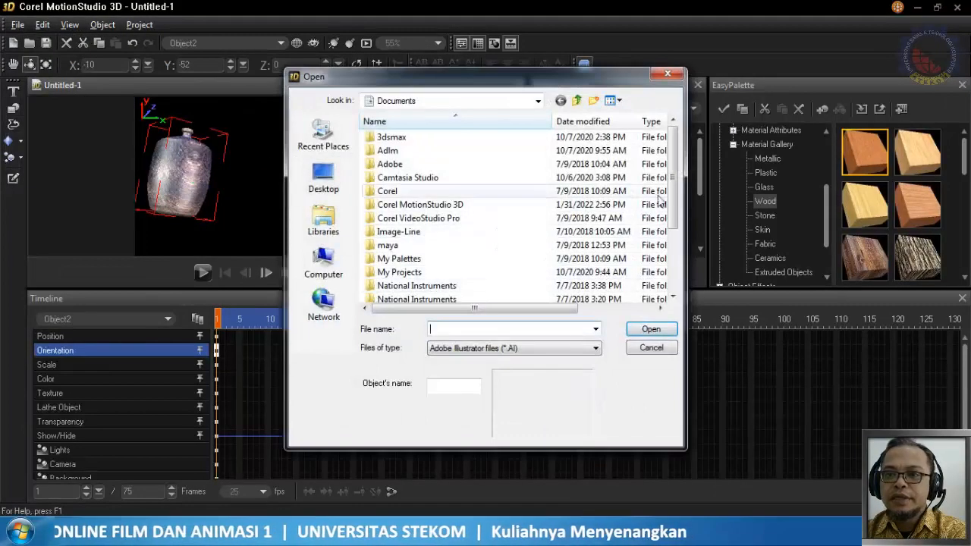
{"action": "scroll", "coordinate": [494, 281], "scroll_direction": "down", "scroll_amount": 3}
{"action": "left_click", "coordinate": [402, 286]}
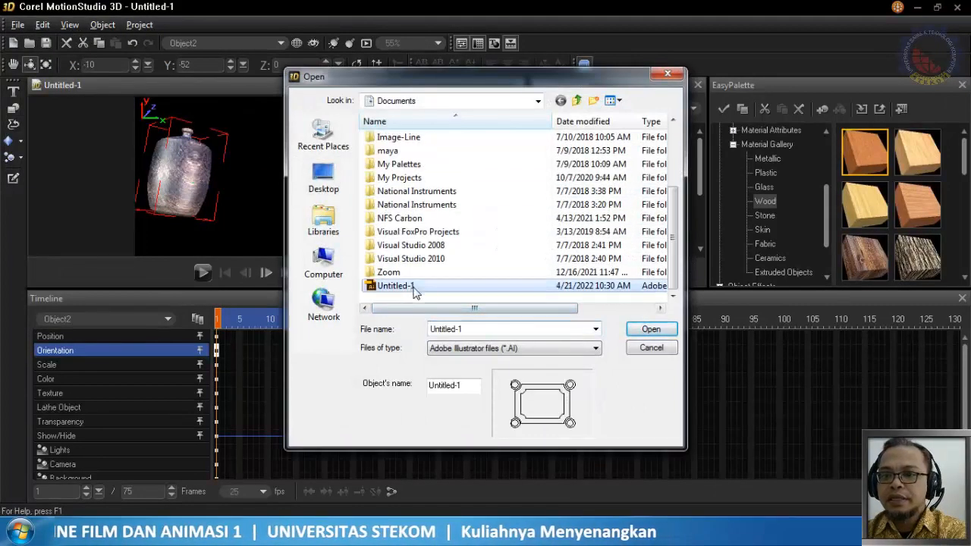
{"action": "left_click", "coordinate": [664, 332]}
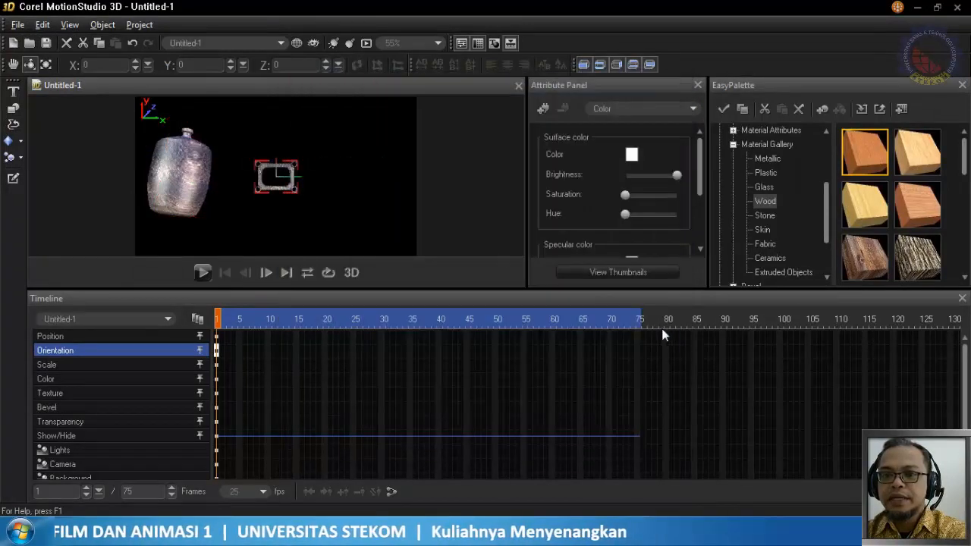
Scale the newly imported thicker frame to about 197 × 249 × 100
{"action": "left_click", "coordinate": [45, 64]}
{"action": "left_click_drag", "start_coordinate": [297, 200], "coordinate": [506, 516]}
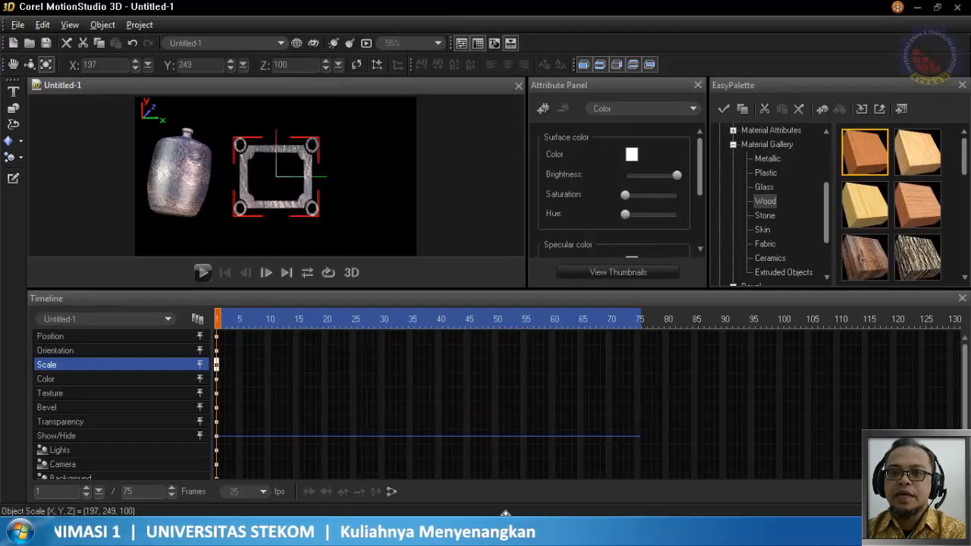
Enlarge the imported frame to about 455 × 418 × 100 and apply the first Wood material from the Material Gallery
{"action": "left_click_drag", "start_coordinate": [314, 215], "coordinate": [665, 451]}
{"action": "left_click_drag", "start_coordinate": [345, 233], "coordinate": [553, 361]}
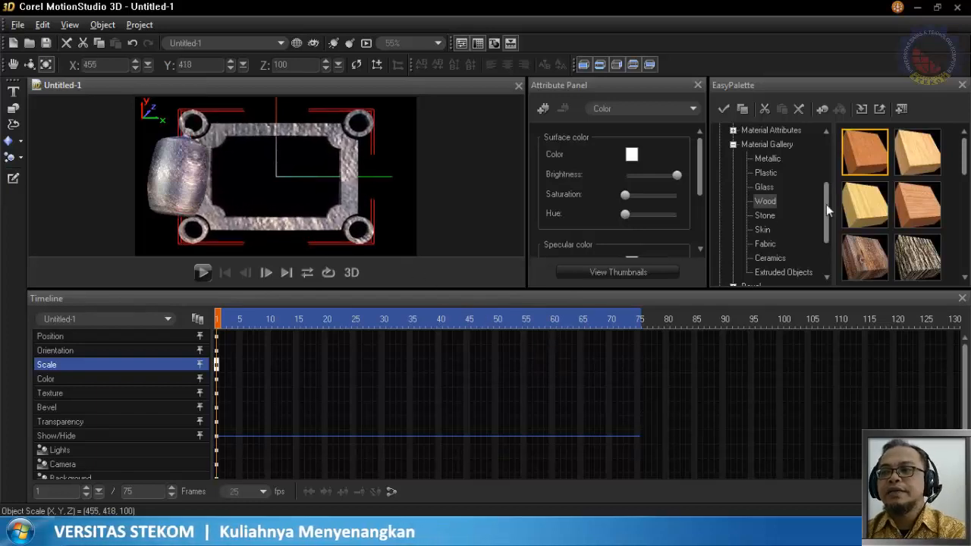
{"action": "left_click_drag", "start_coordinate": [345, 144], "coordinate": [347, 141]}
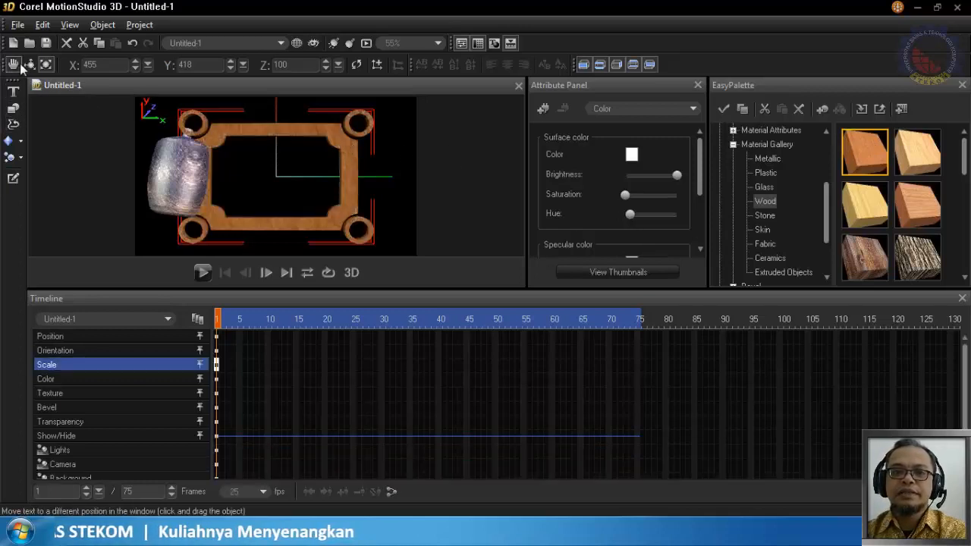
Move the wooden frame clear of the barrel and rotate it nearly side-on, to about 2, 76, 0 degrees
{"action": "left_click", "coordinate": [14, 65]}
{"action": "left_click_drag", "start_coordinate": [257, 155], "coordinate": [335, 173]}
{"action": "left_click", "coordinate": [30, 65]}
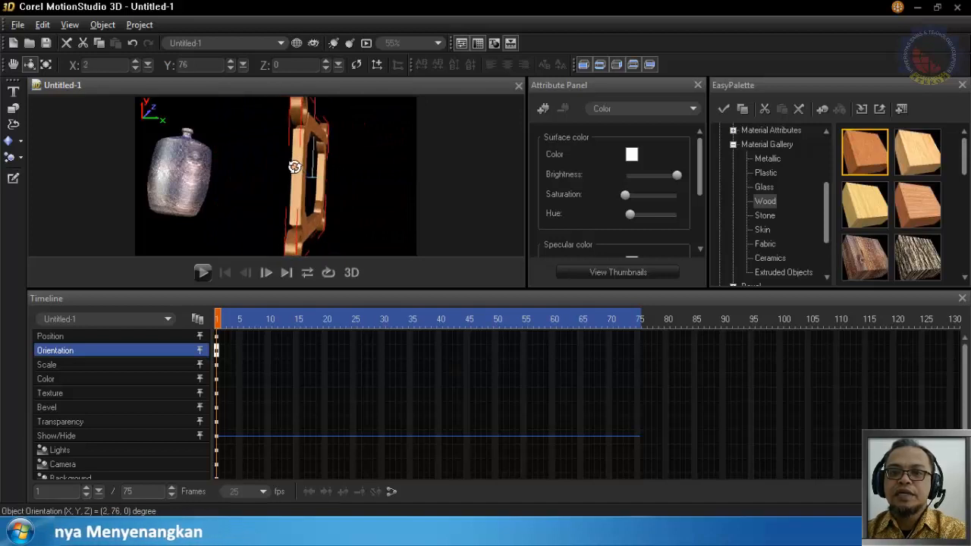
Set the wooden frame's extrusion to 50 in its Bevel attributes
{"action": "left_click", "coordinate": [647, 110]}
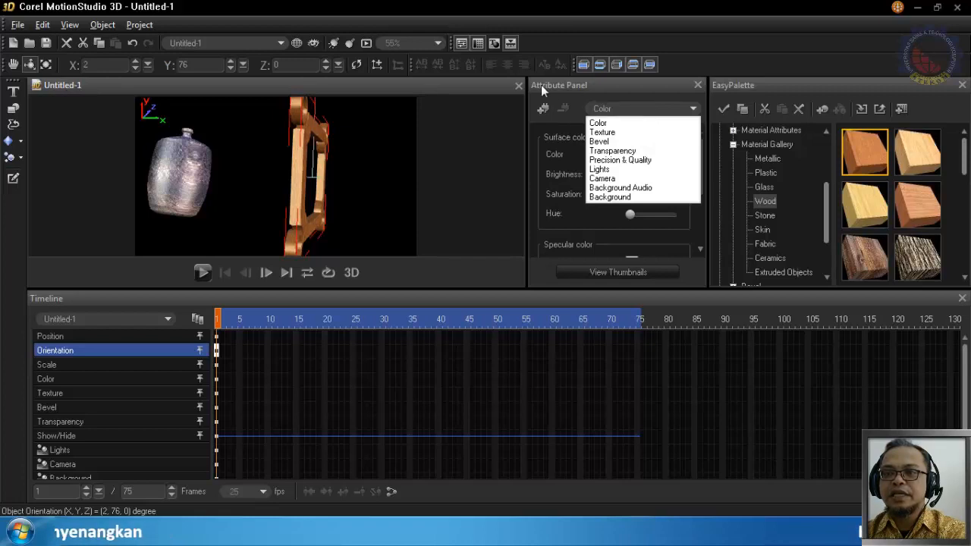
{"action": "left_click", "coordinate": [621, 110]}
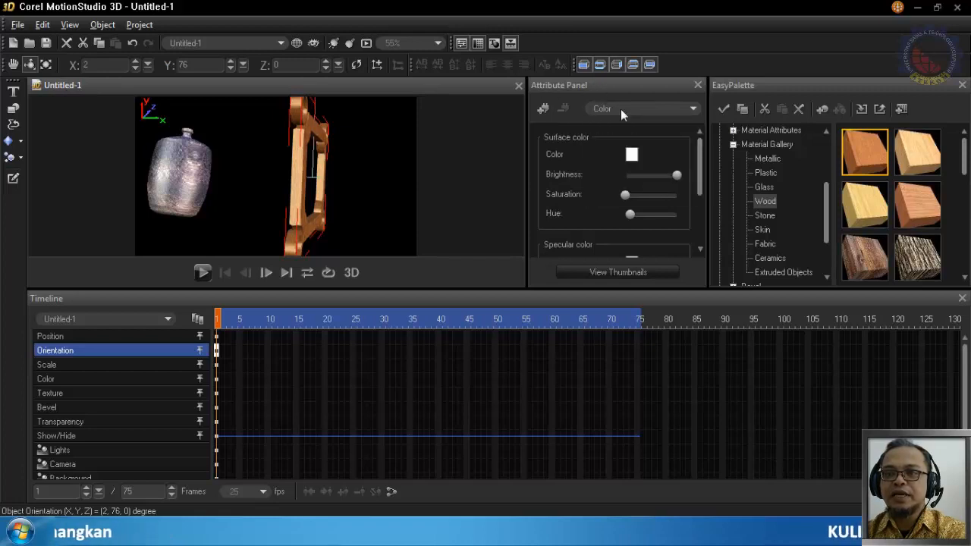
{"action": "left_click", "coordinate": [620, 109]}
{"action": "left_click", "coordinate": [603, 141]}
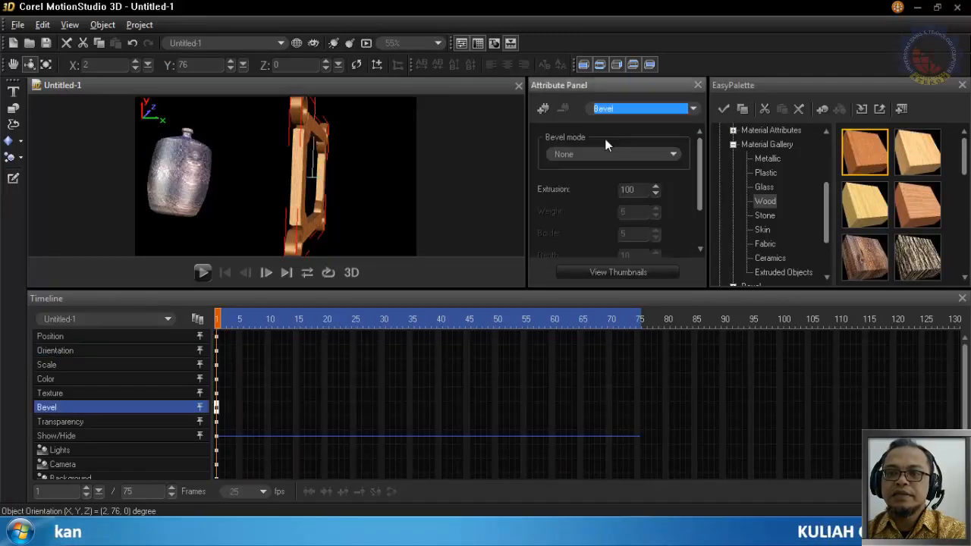
{"action": "left_click_drag", "start_coordinate": [637, 192], "coordinate": [597, 192]}
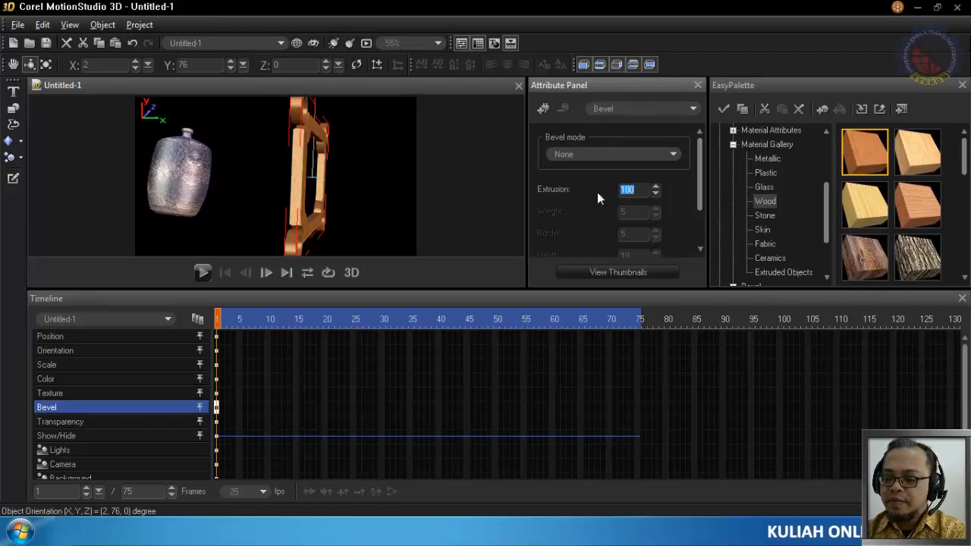
{"action": "type", "text": "50"}
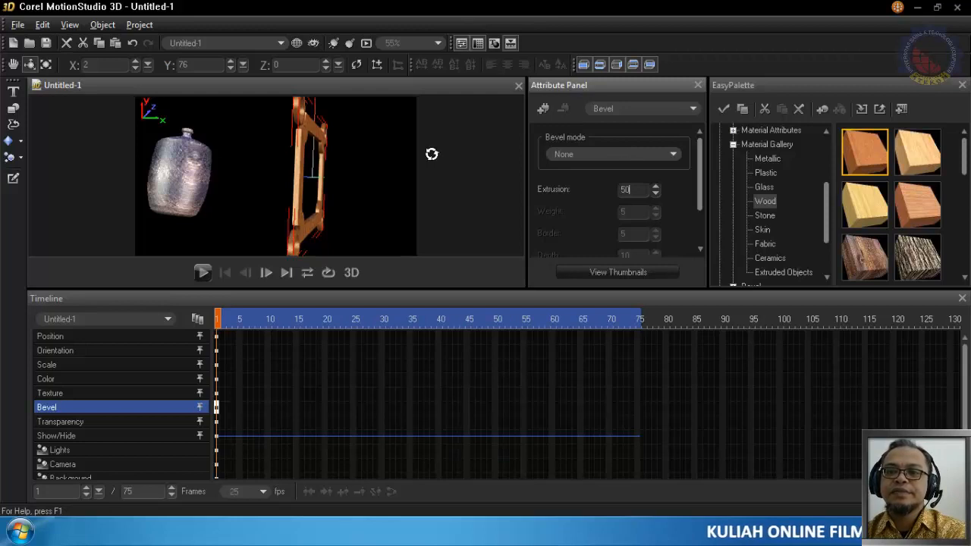
Rotate the thinner frame back to face the front, at about -2, -8, 0 degrees
{"action": "left_click_drag", "start_coordinate": [368, 156], "coordinate": [320, 150]}
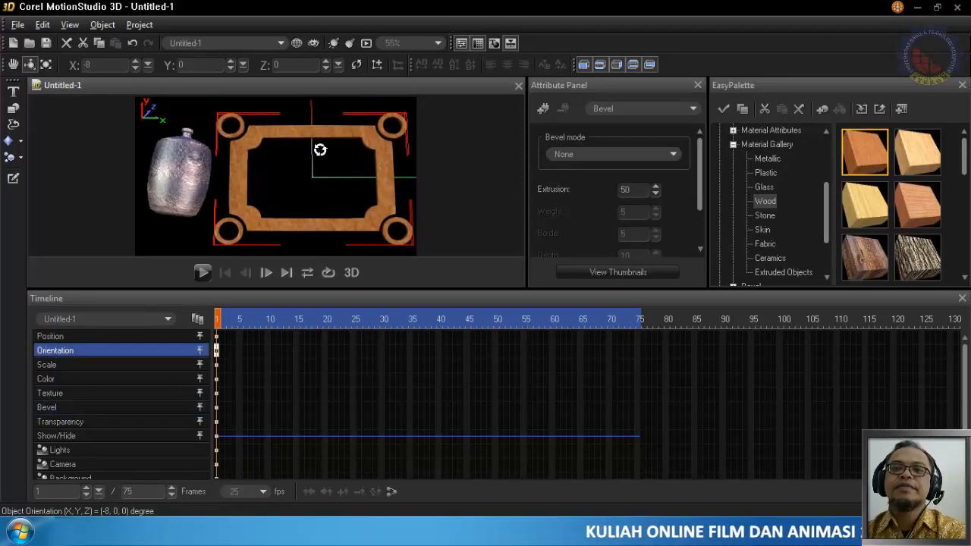
{"action": "mouse_move", "coordinate": [325, 183]}
{"action": "left_mouse_down"}
{"action": "mouse_move", "coordinate": [319, 193]}
{"action": "mouse_move", "coordinate": [322, 186]}
{"action": "left_mouse_up"}
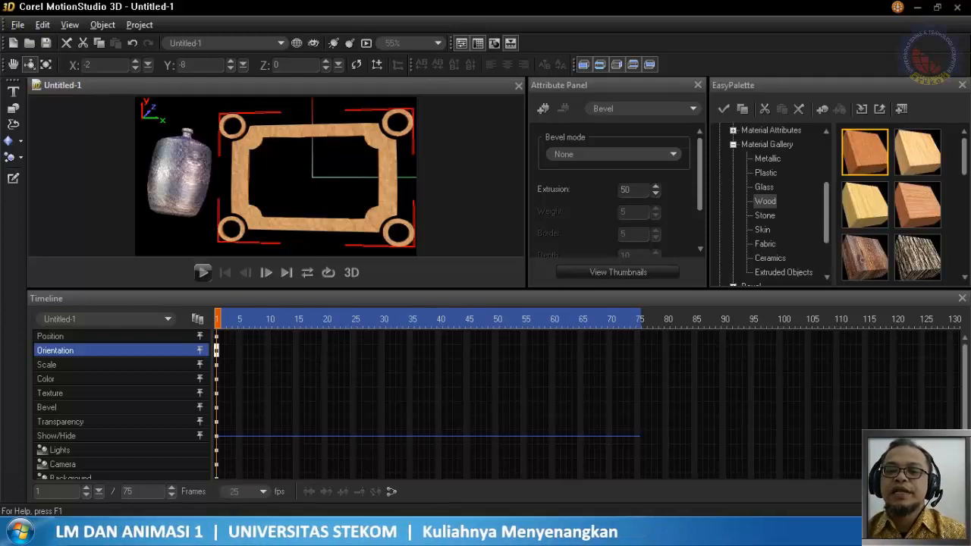
Switch to OBS and show the IntroOutro scene
{"action": "mouse_move", "coordinate": [194, 533]}
{"action": "left_click", "coordinate": [182, 460]}
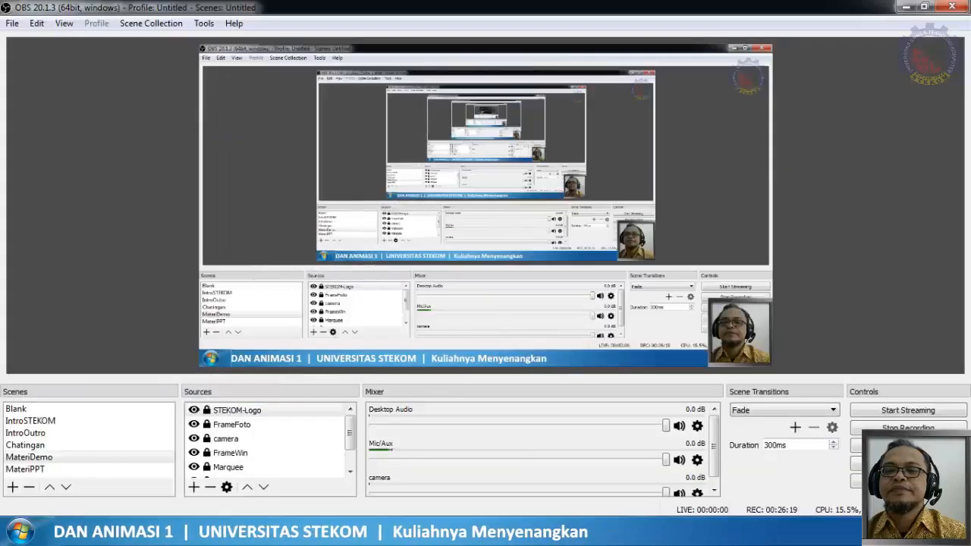
{"action": "left_click", "coordinate": [25, 434]}
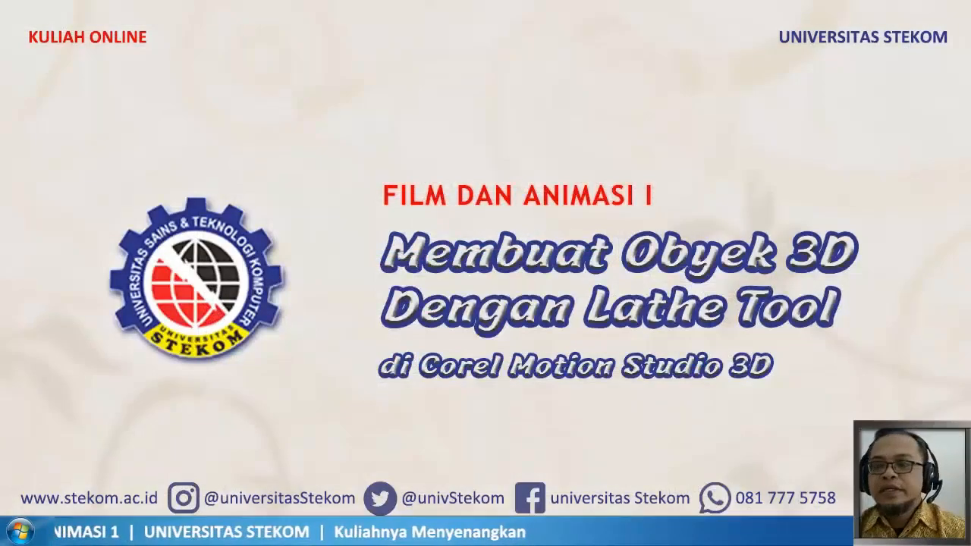